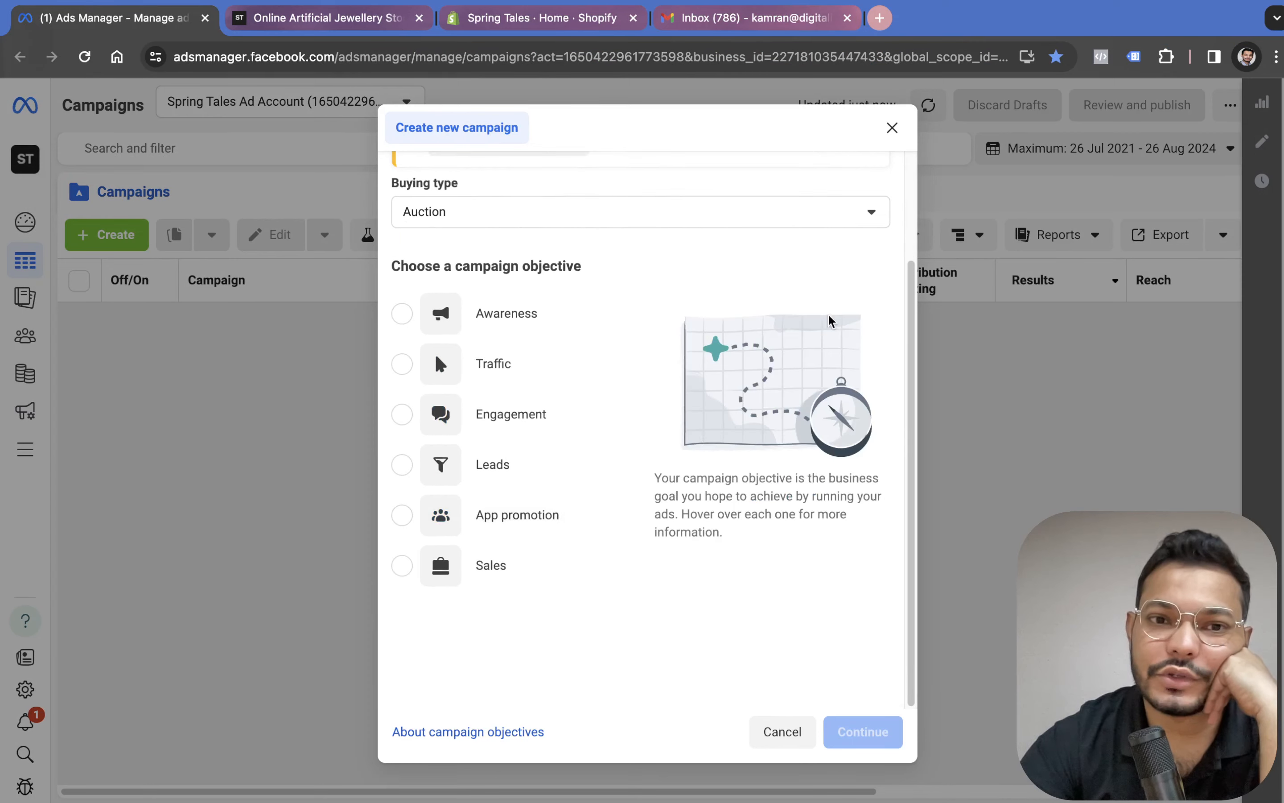
Leave the new campaign setup and open the Catalogue_Products catalogue in Commerce Manager
{"action": "left_click", "coordinate": [892, 128]}
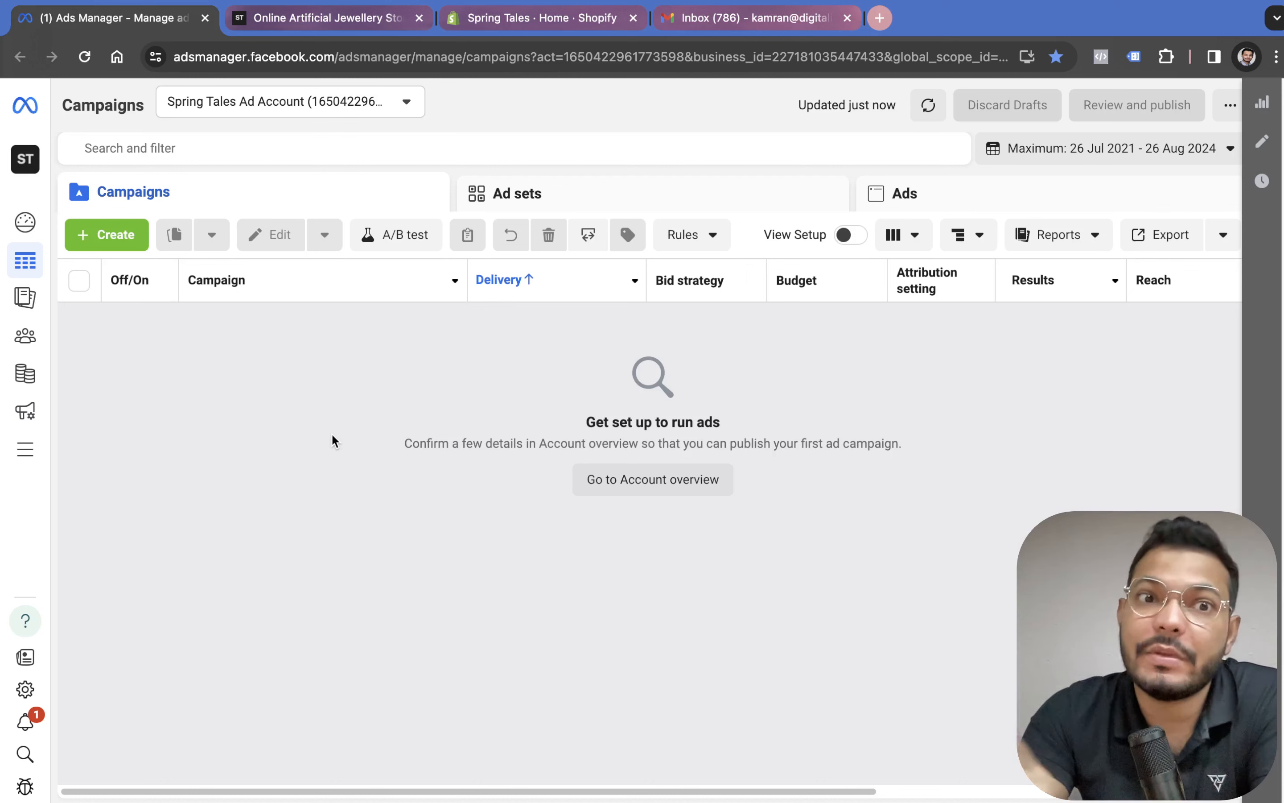
{"action": "key", "text": "ctrl+Tab"}
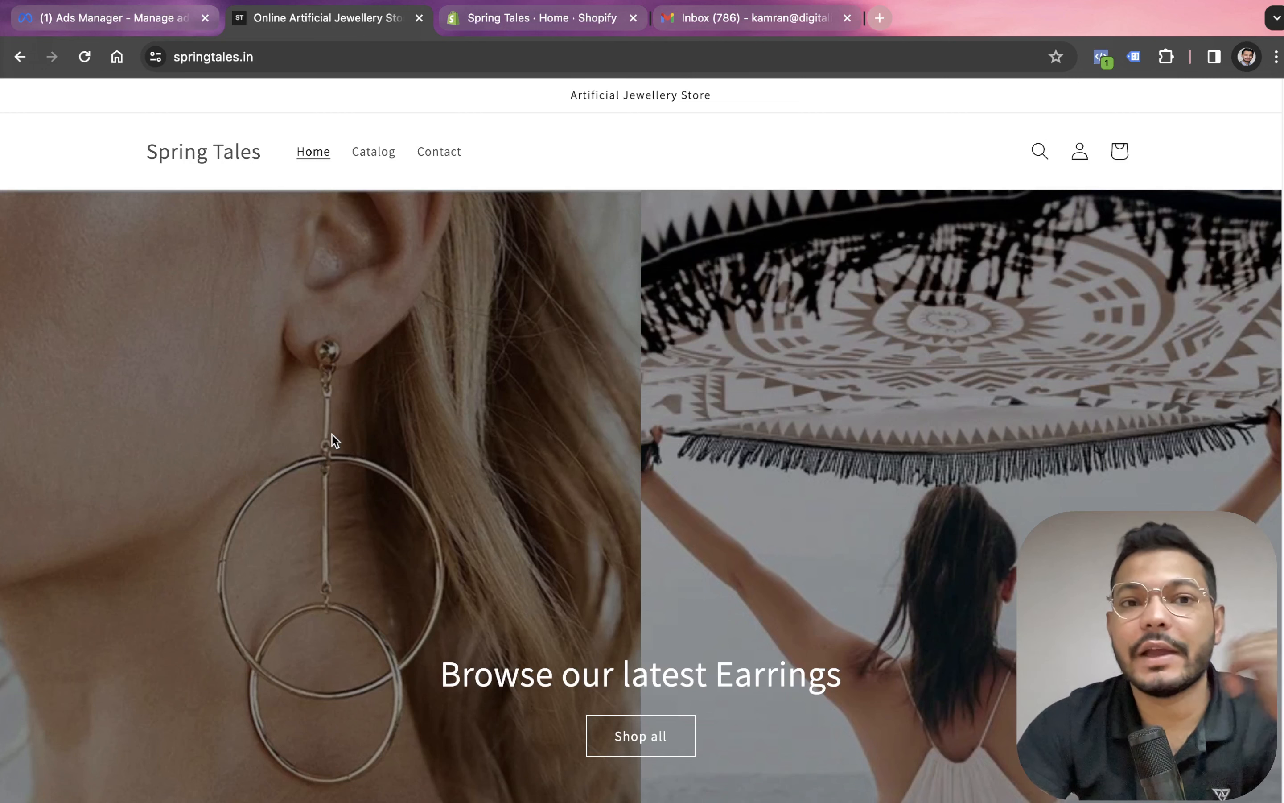
{"action": "key", "text": "ctrl+shift+Tab"}
{"action": "left_click", "coordinate": [33, 451]}
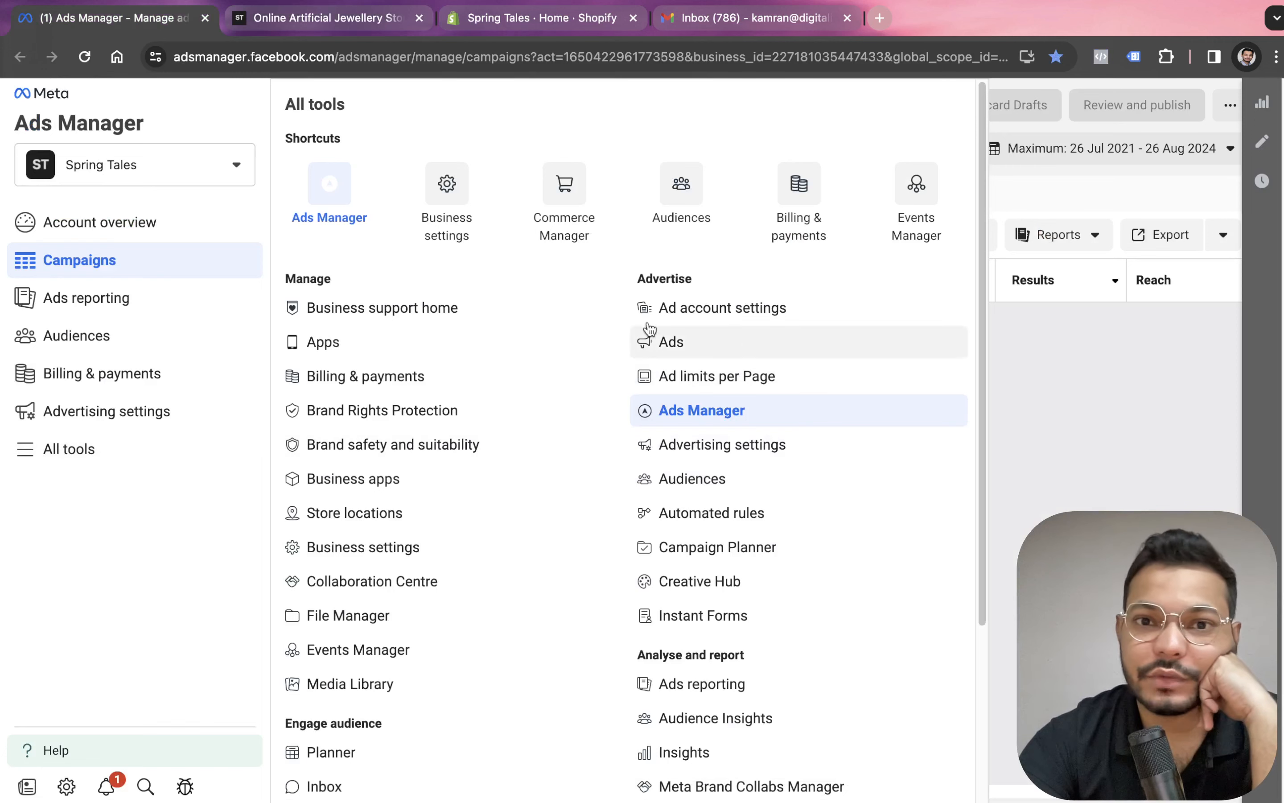
{"action": "left_click", "coordinate": [574, 204]}
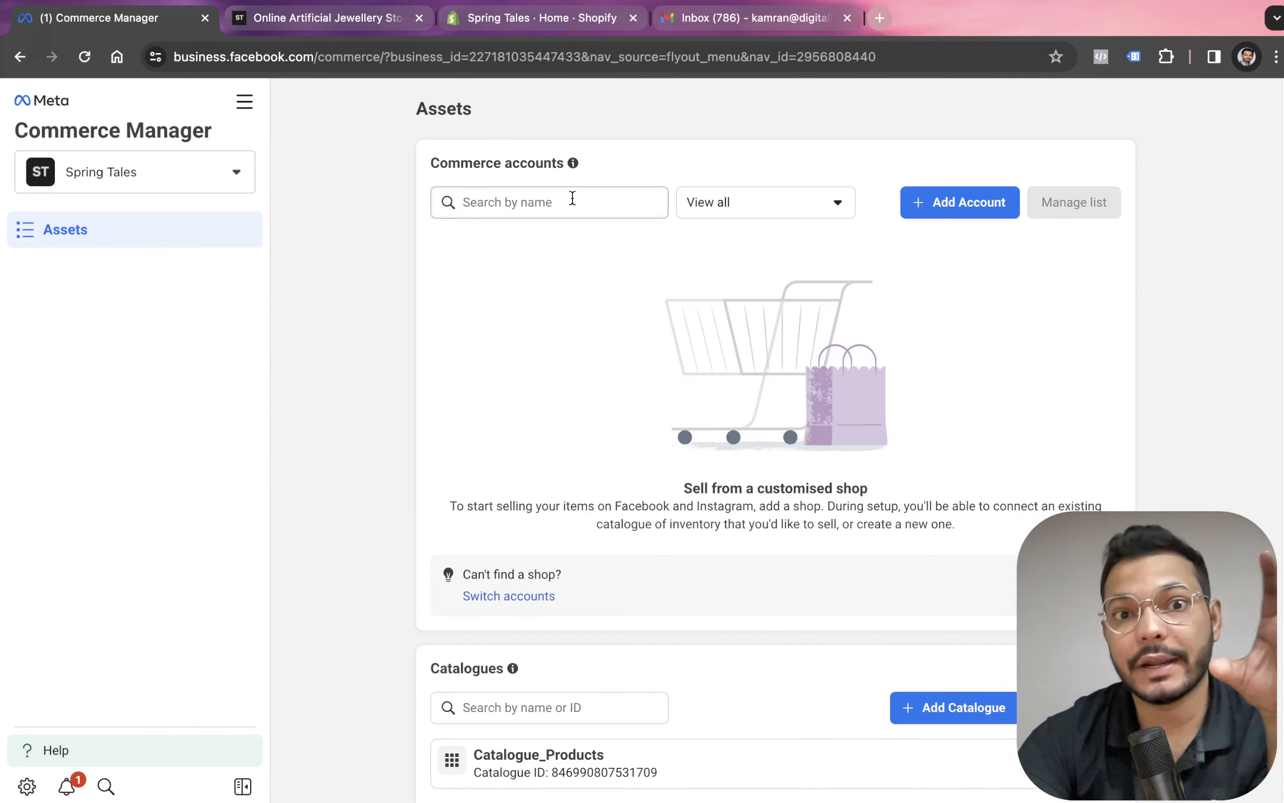
{"action": "scroll", "coordinate": [573, 198], "scroll_direction": "down", "scroll_amount": 3}
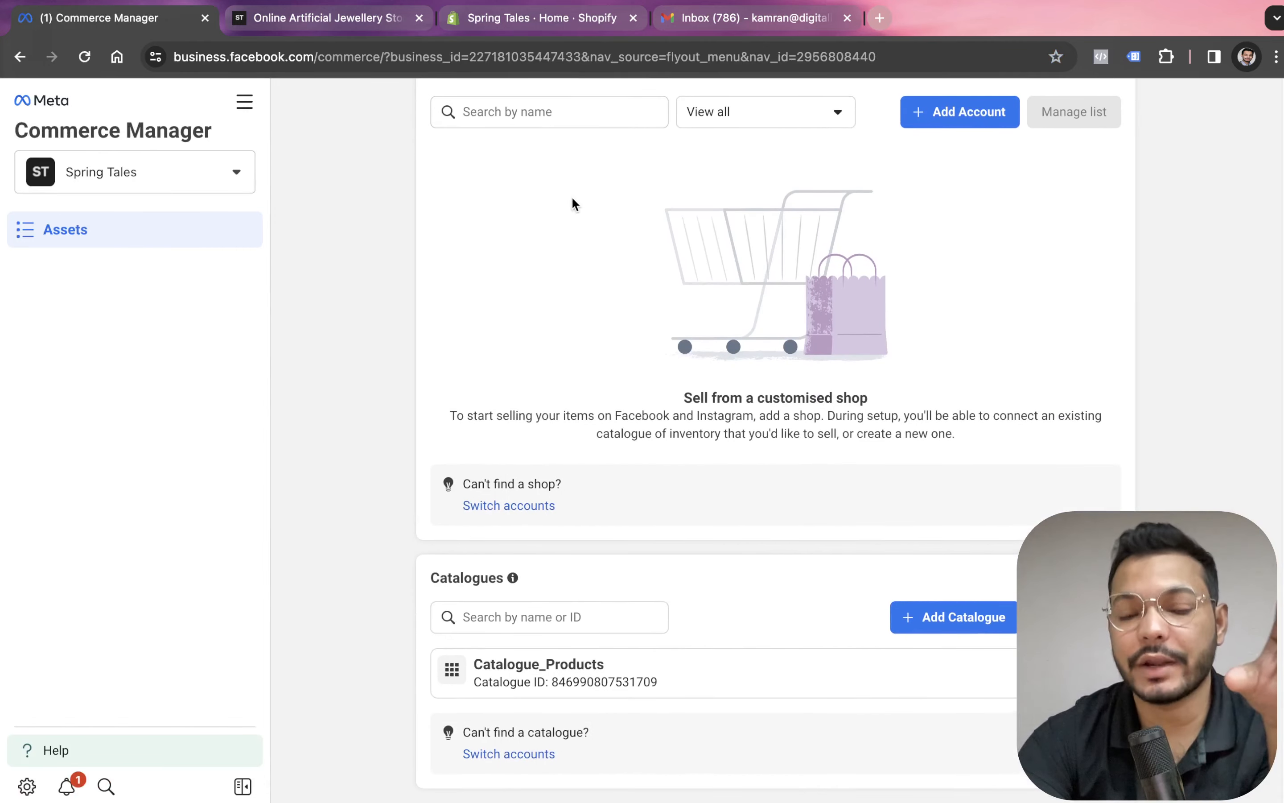
{"action": "left_click", "coordinate": [913, 616]}
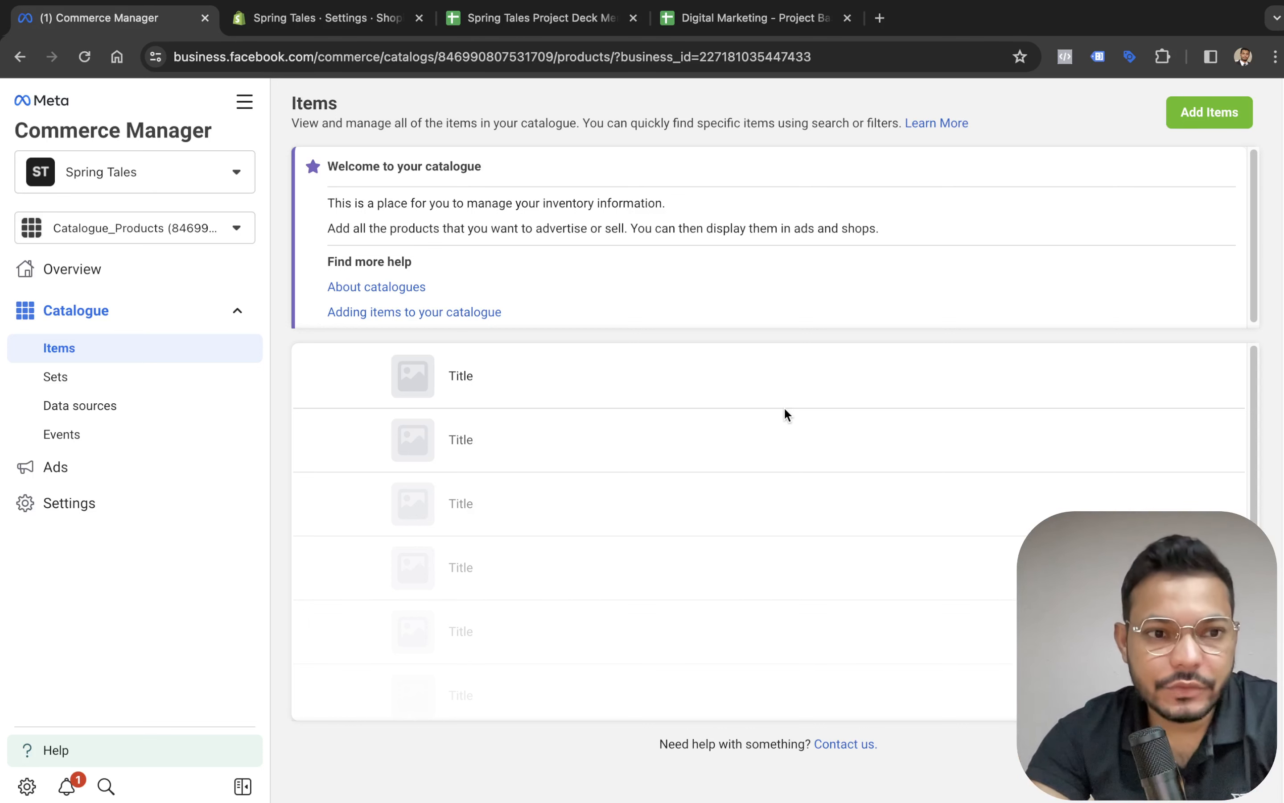
Choose a partner platform as the catalogue's data source, select Shopify, and continue the setup on Shopify's site
{"action": "left_click", "coordinate": [153, 413]}
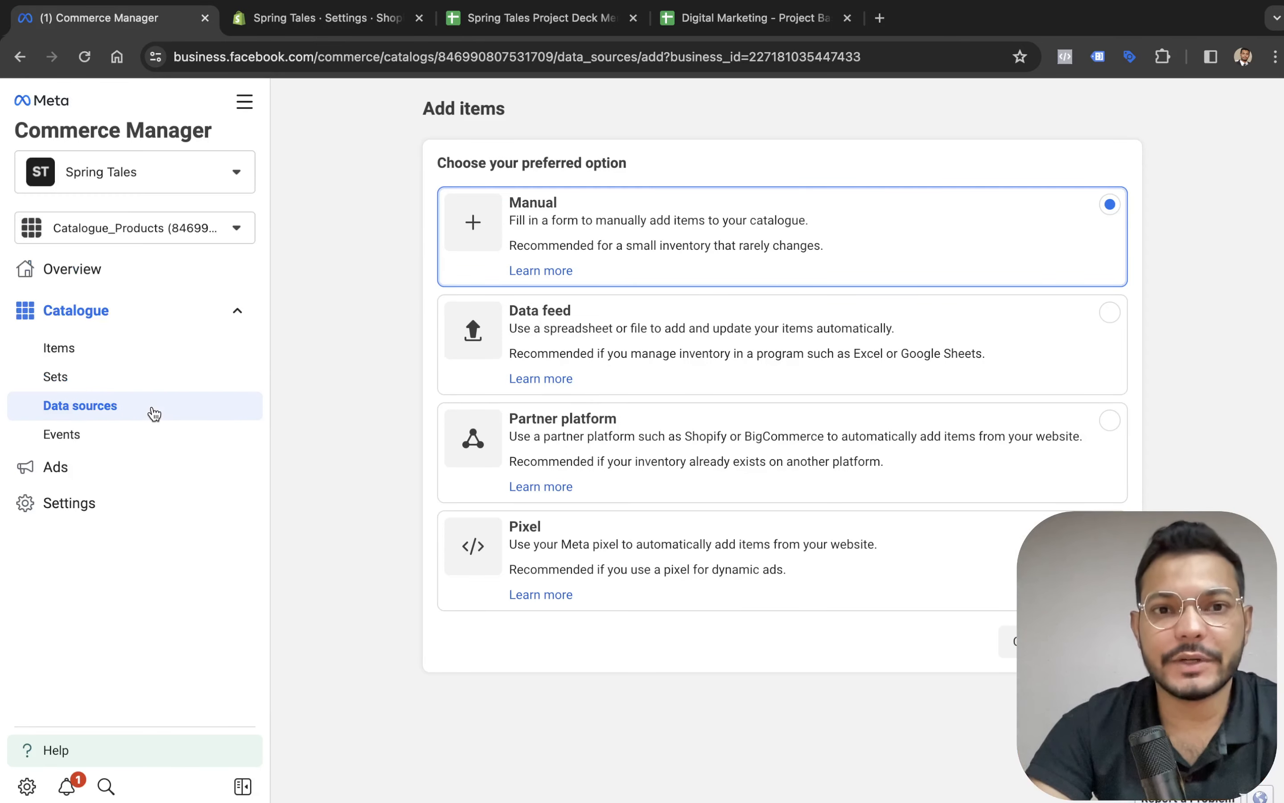
{"action": "left_click", "coordinate": [562, 418]}
{"action": "left_click", "coordinate": [1011, 641]}
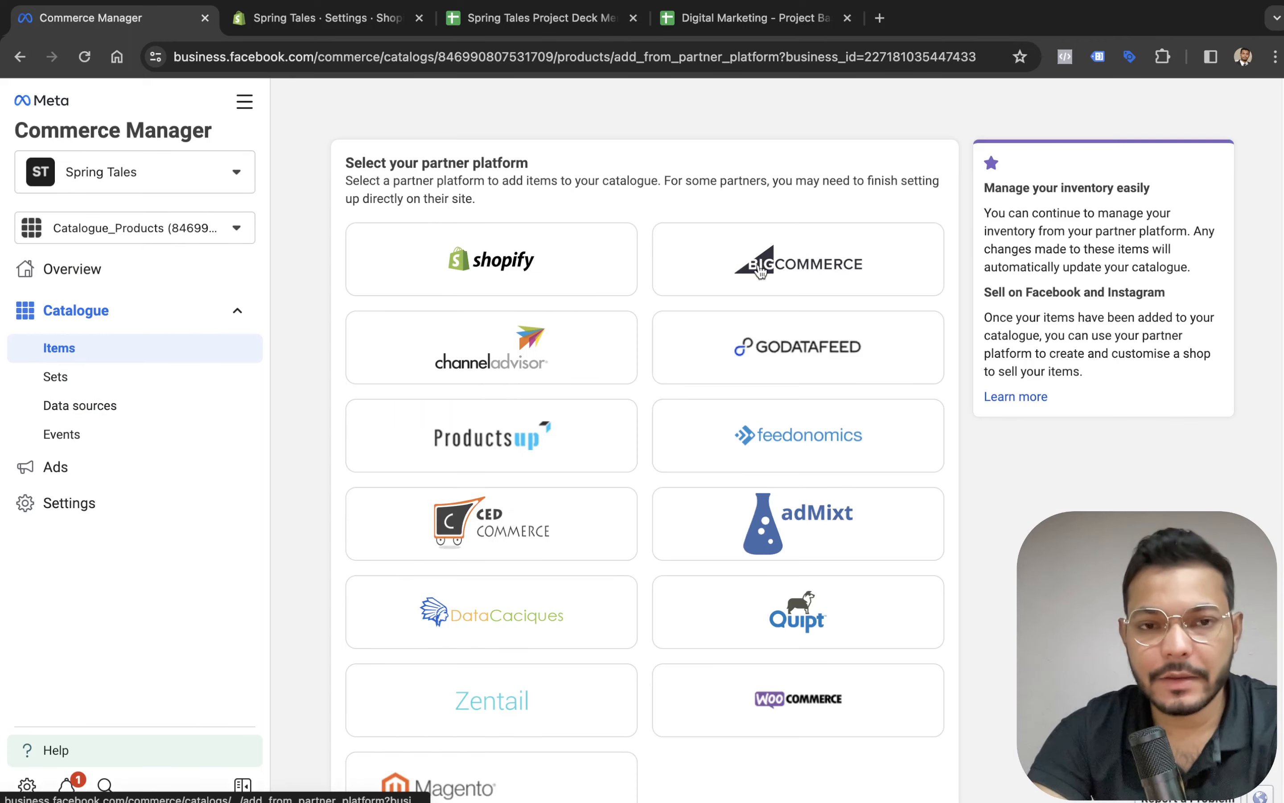
{"action": "scroll", "coordinate": [732, 346], "scroll_direction": "down", "scroll_amount": 3}
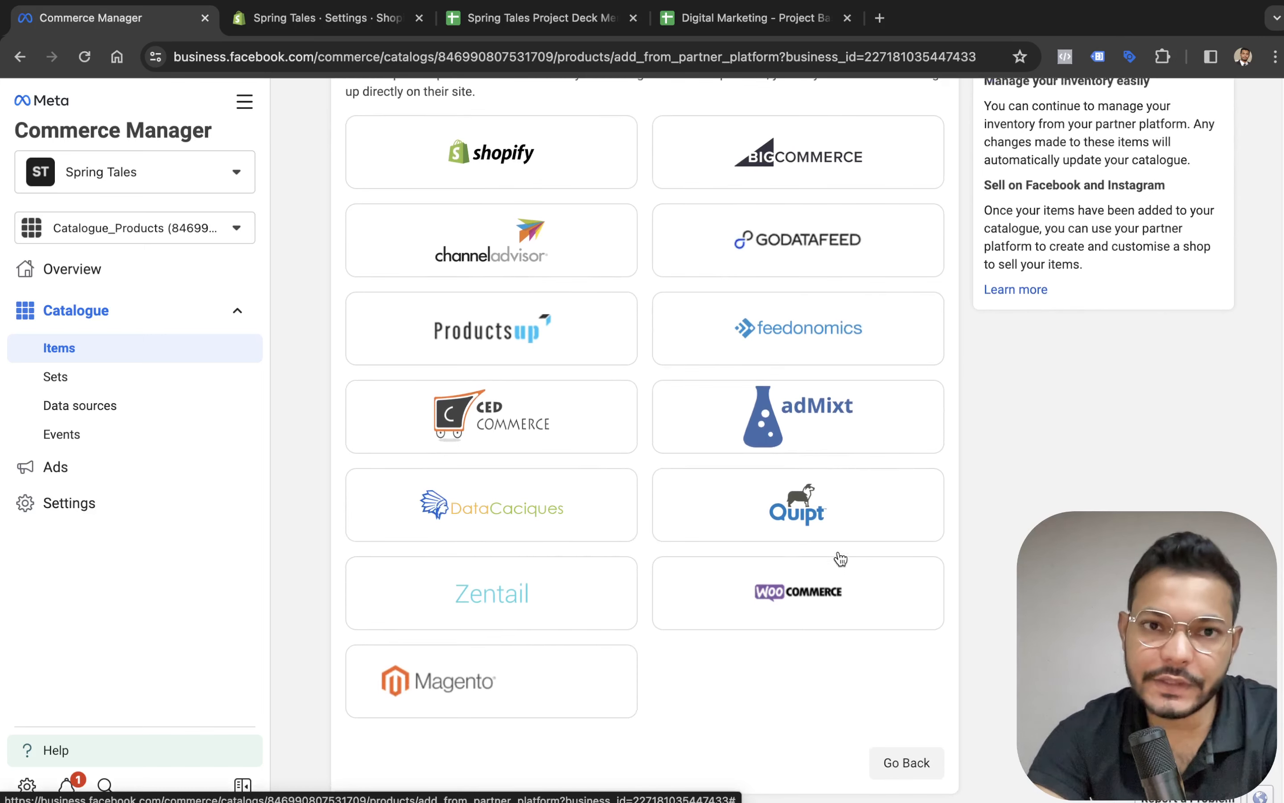
{"action": "scroll", "coordinate": [840, 559], "scroll_direction": "up", "scroll_amount": 3}
{"action": "scroll", "coordinate": [843, 526], "scroll_direction": "down", "scroll_amount": 3}
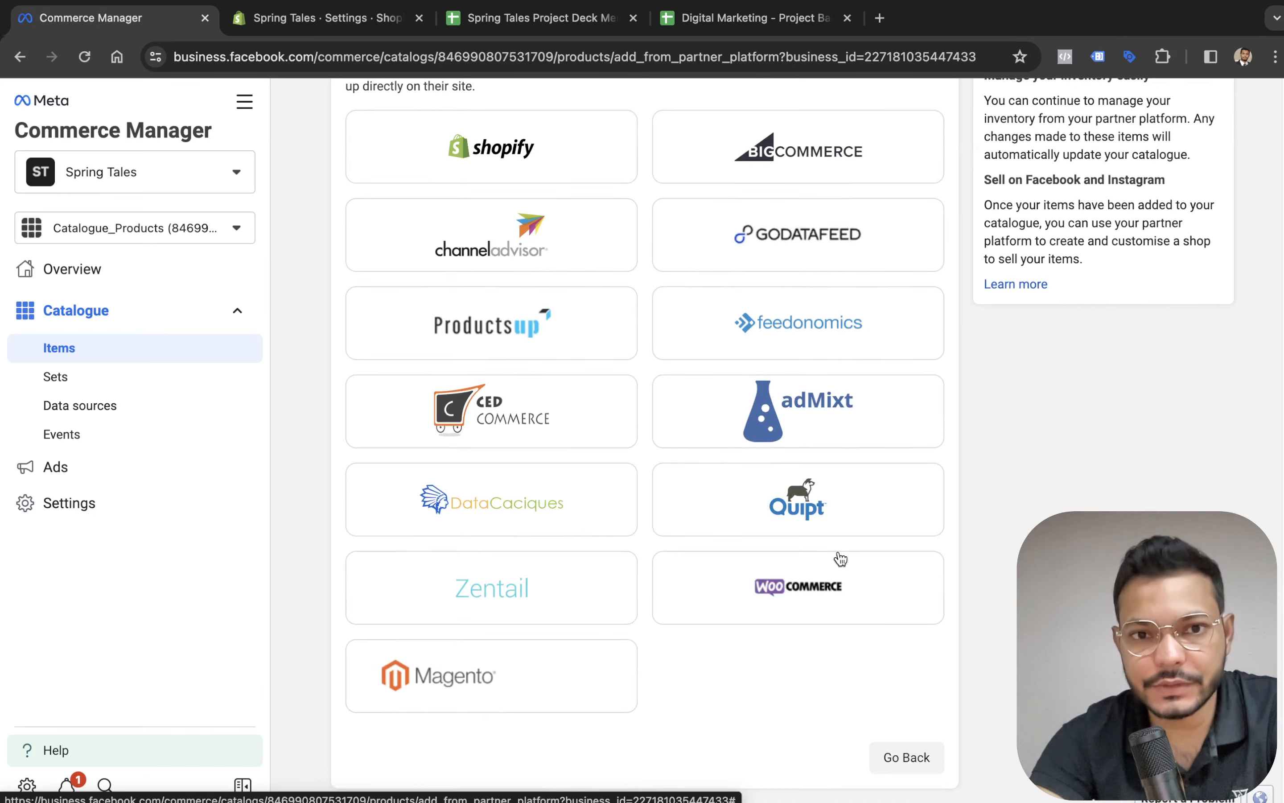
{"action": "left_click", "coordinate": [555, 169]}
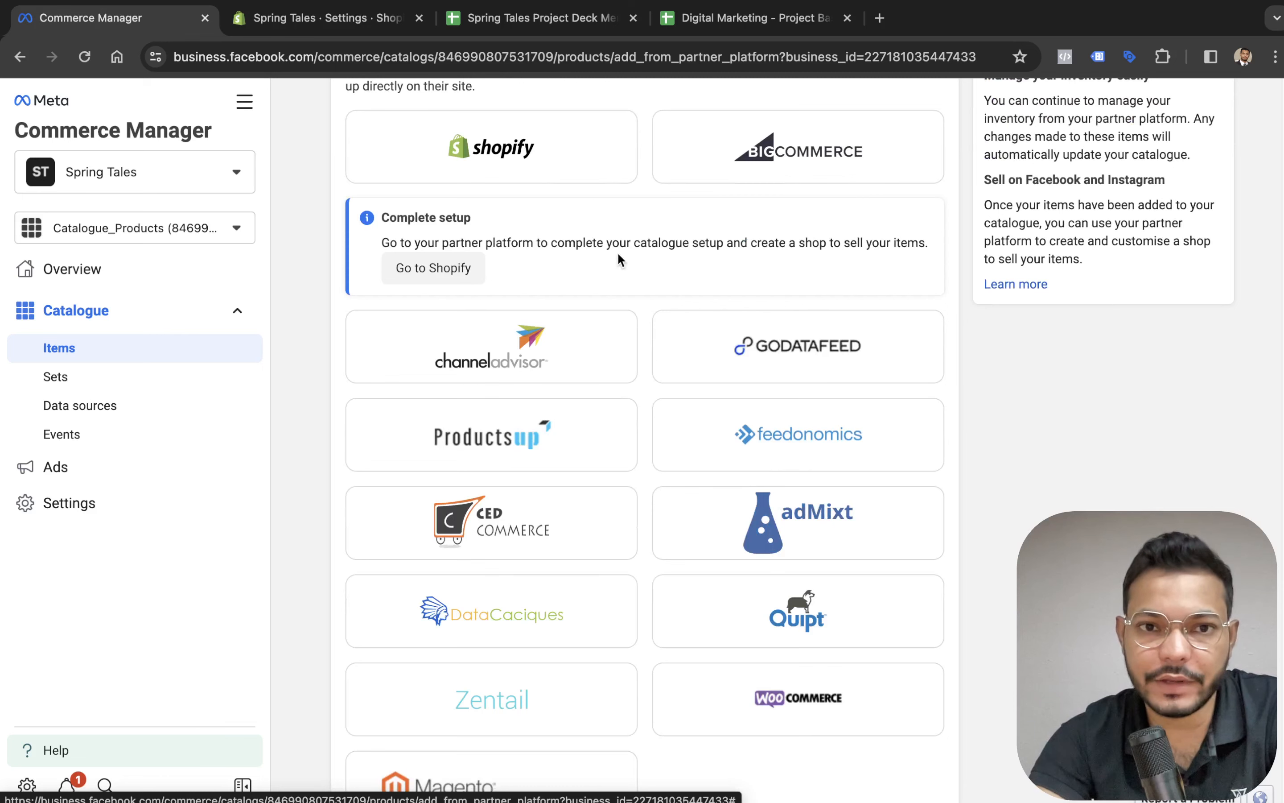
{"action": "left_click", "coordinate": [429, 274]}
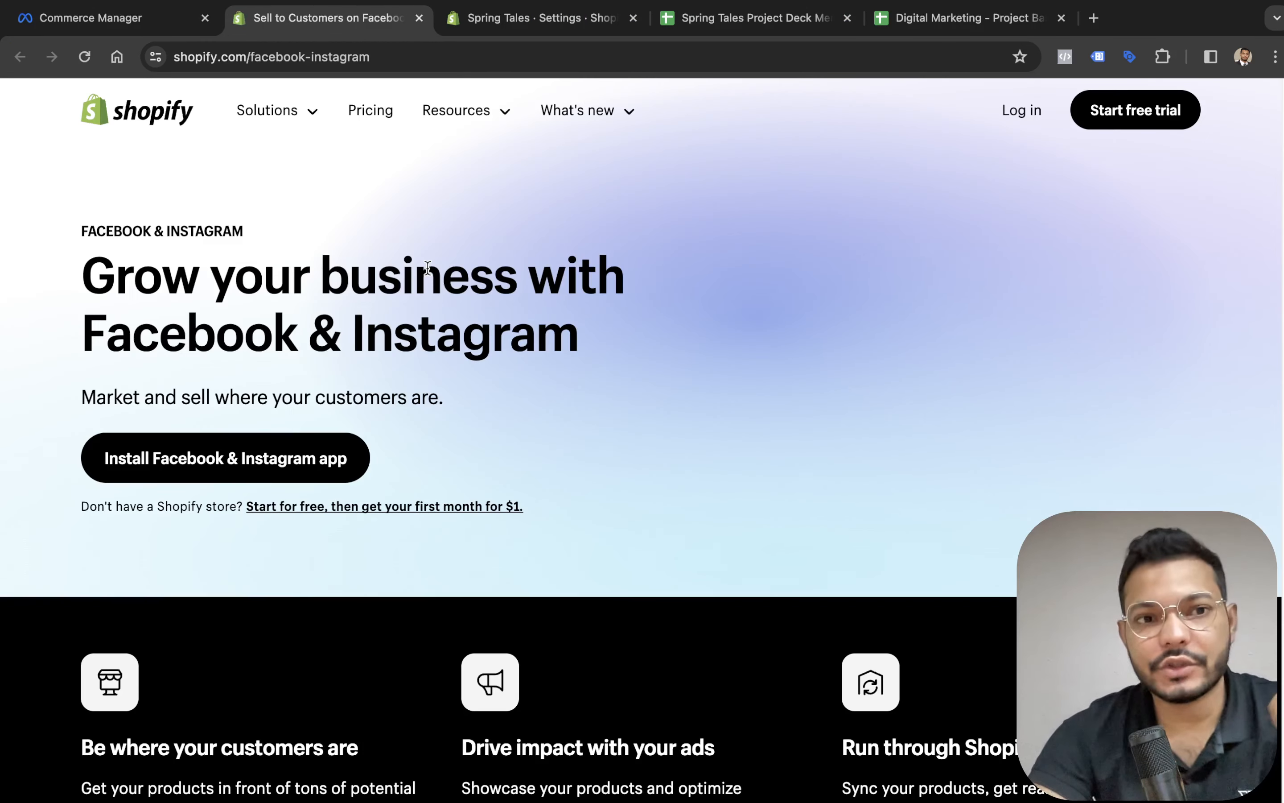
Add the Facebook & Instagram sales channel to the Shopify store and grant the access it requests
{"action": "left_click", "coordinate": [288, 466]}
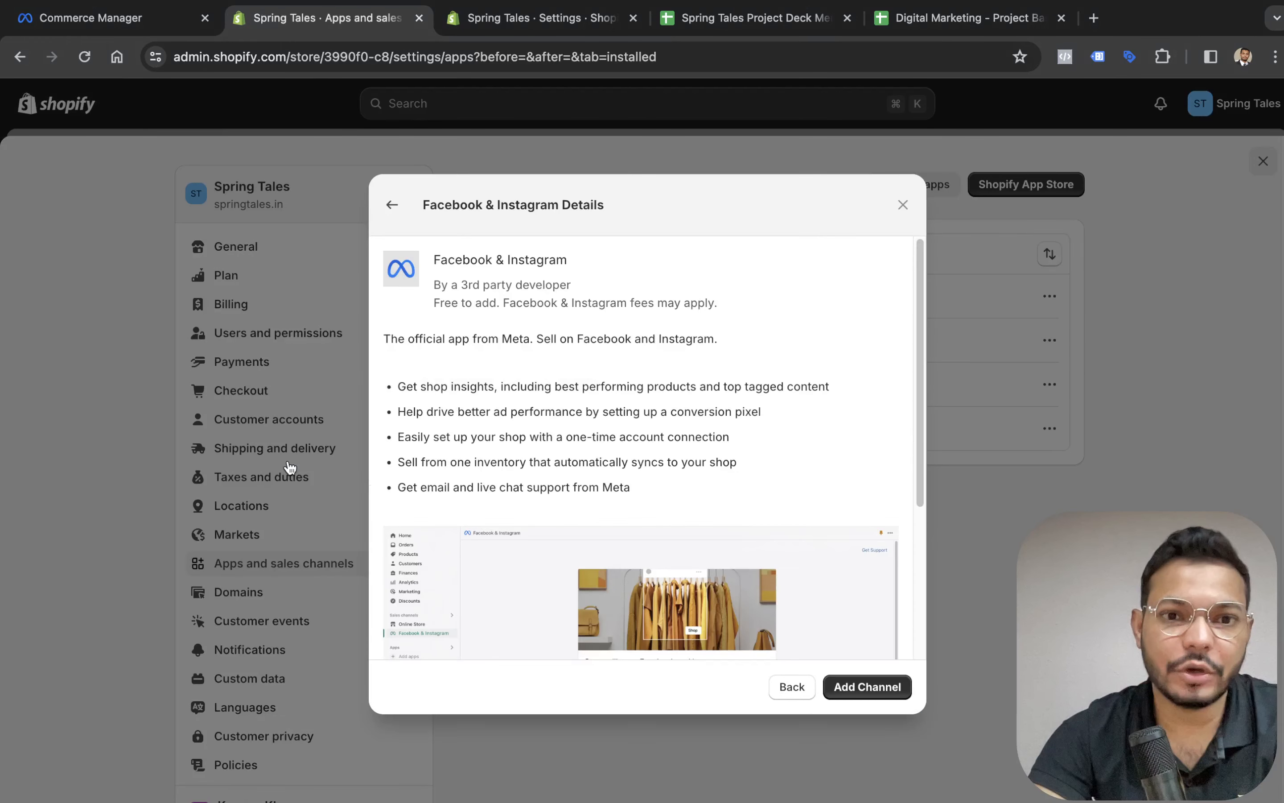
{"action": "left_click", "coordinate": [852, 687]}
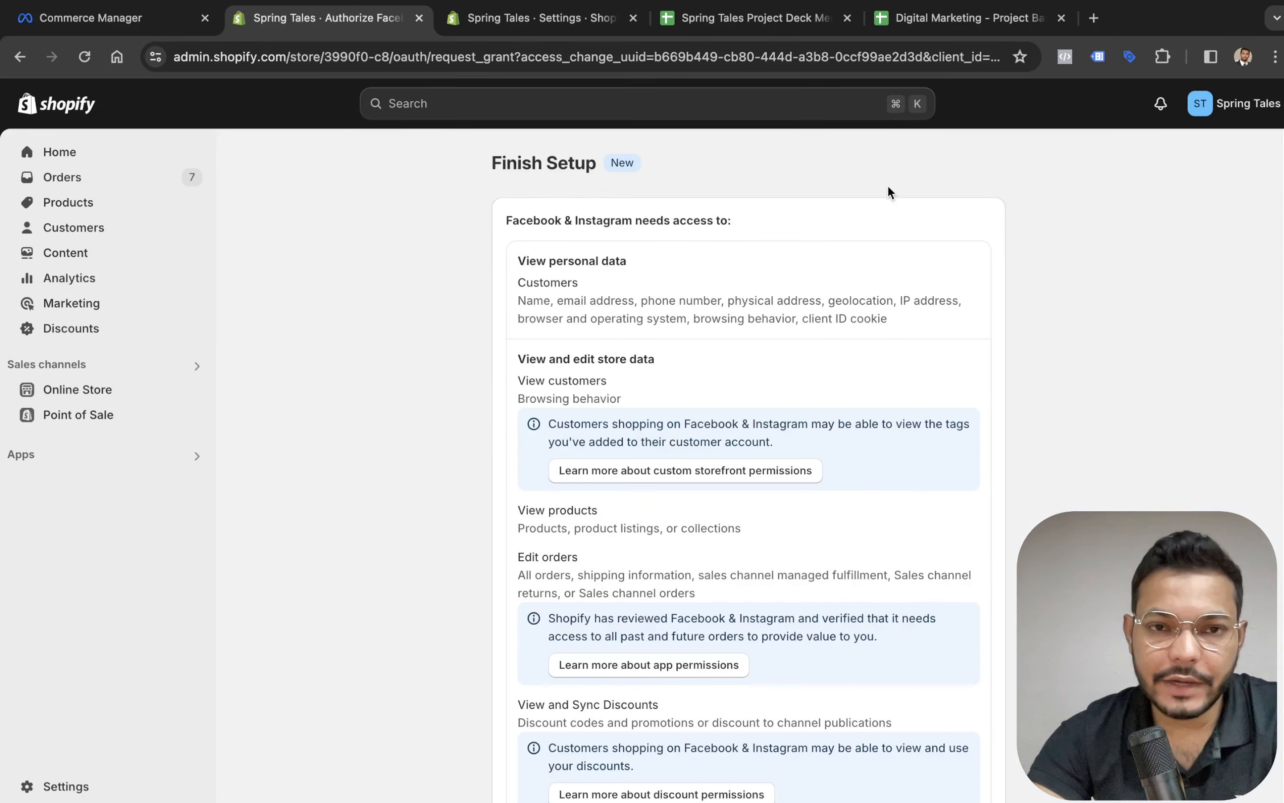
{"action": "scroll", "coordinate": [764, 276], "scroll_direction": "down", "scroll_amount": 6}
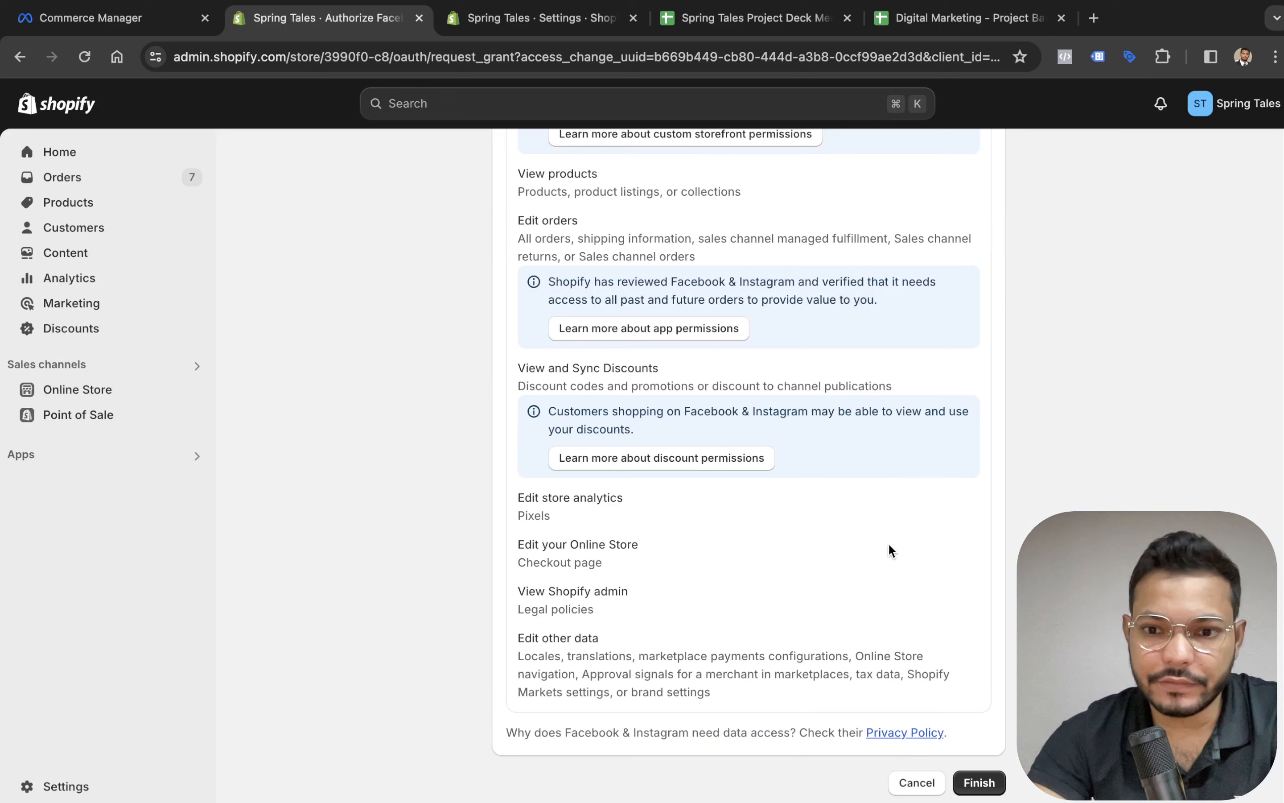
{"action": "left_click", "coordinate": [975, 785]}
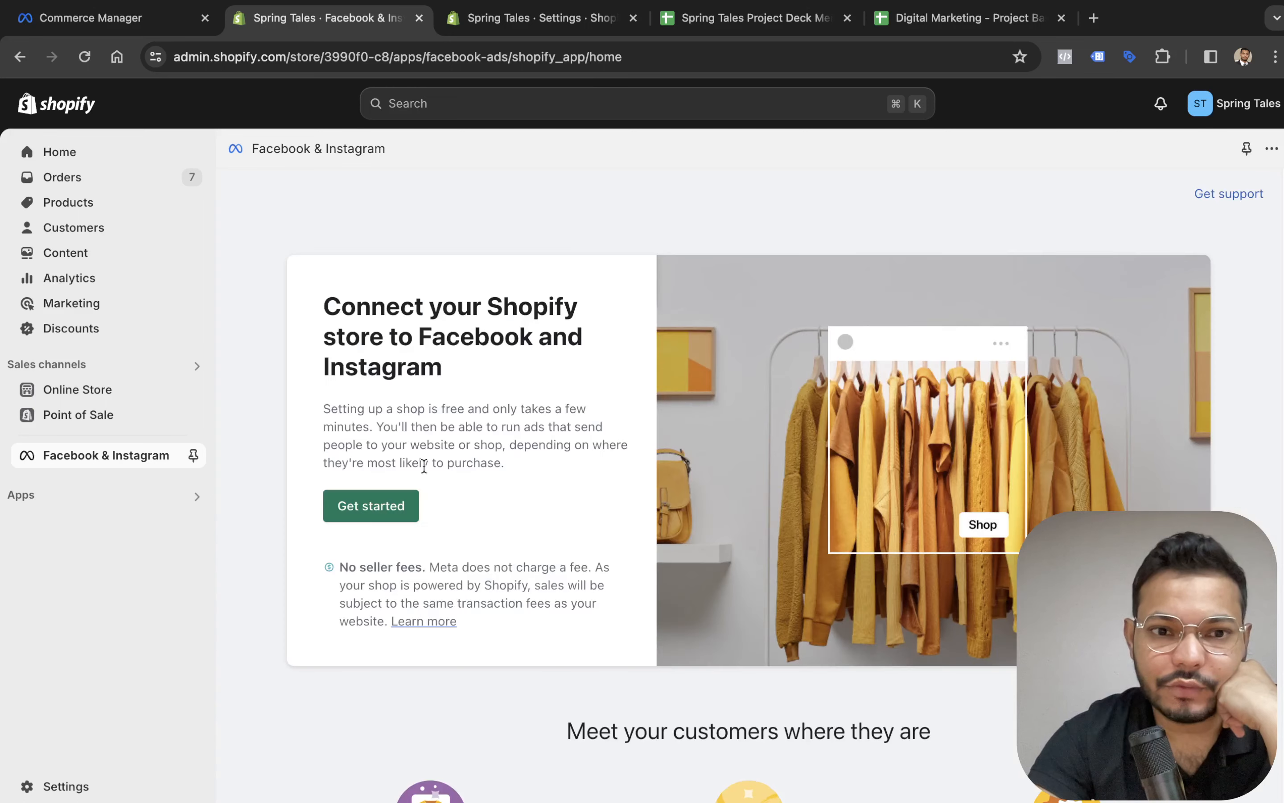
Start the Facebook & Instagram shop setup, connect the Facebook account, and expand its account details
{"action": "left_click", "coordinate": [383, 506]}
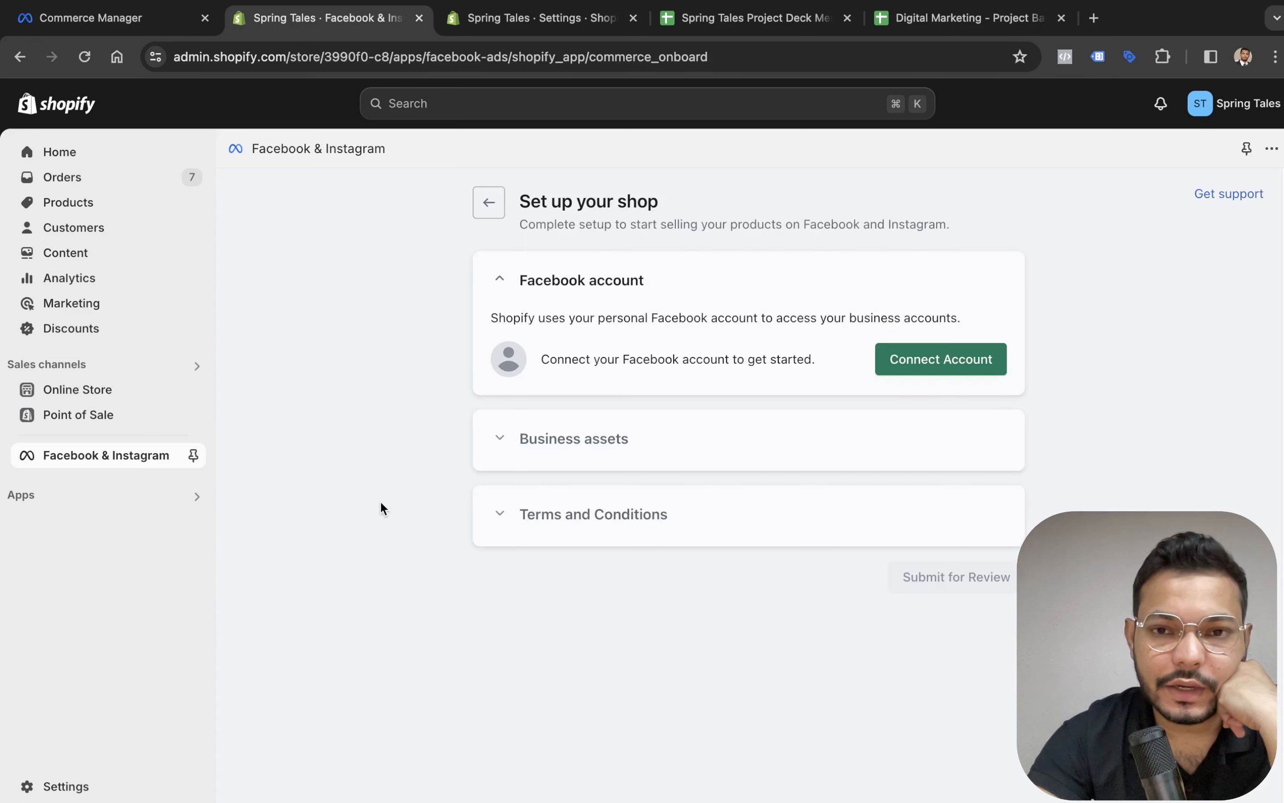
{"action": "left_click", "coordinate": [909, 359]}
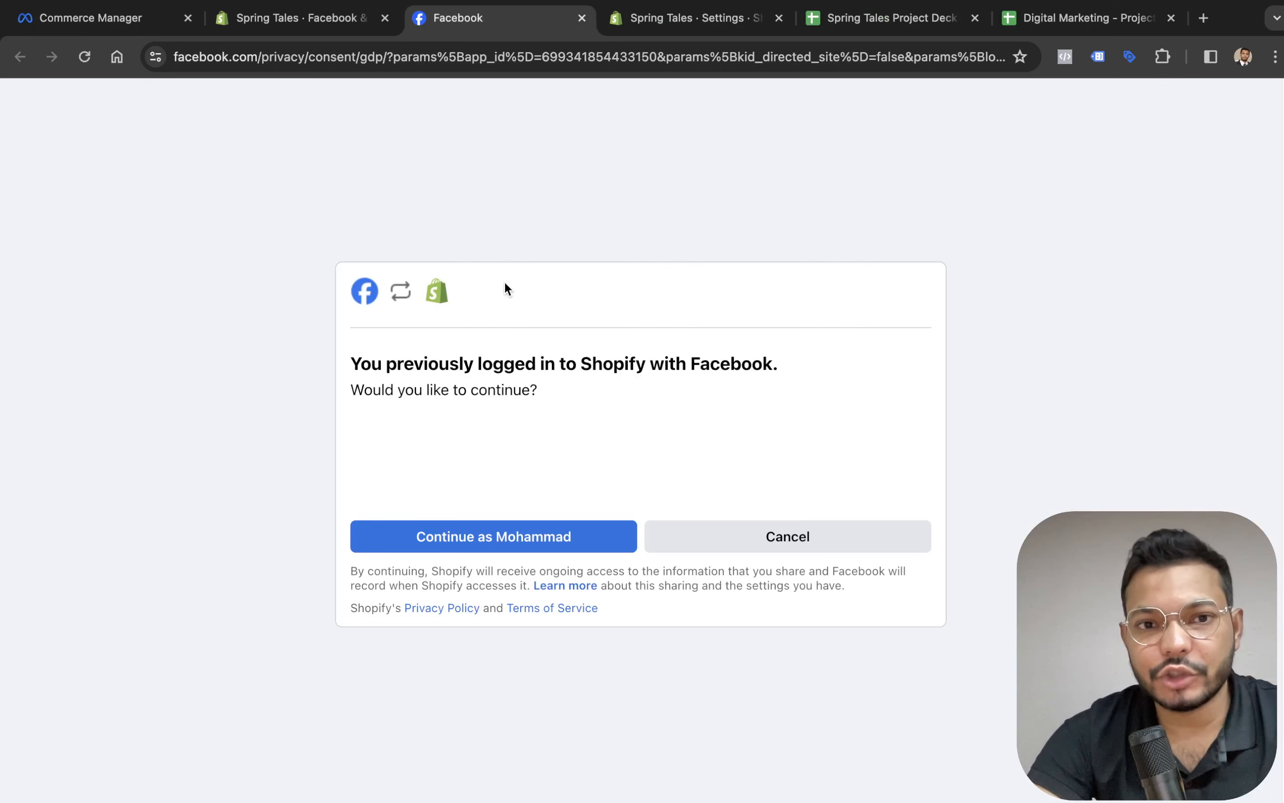
{"action": "left_click", "coordinate": [525, 537]}
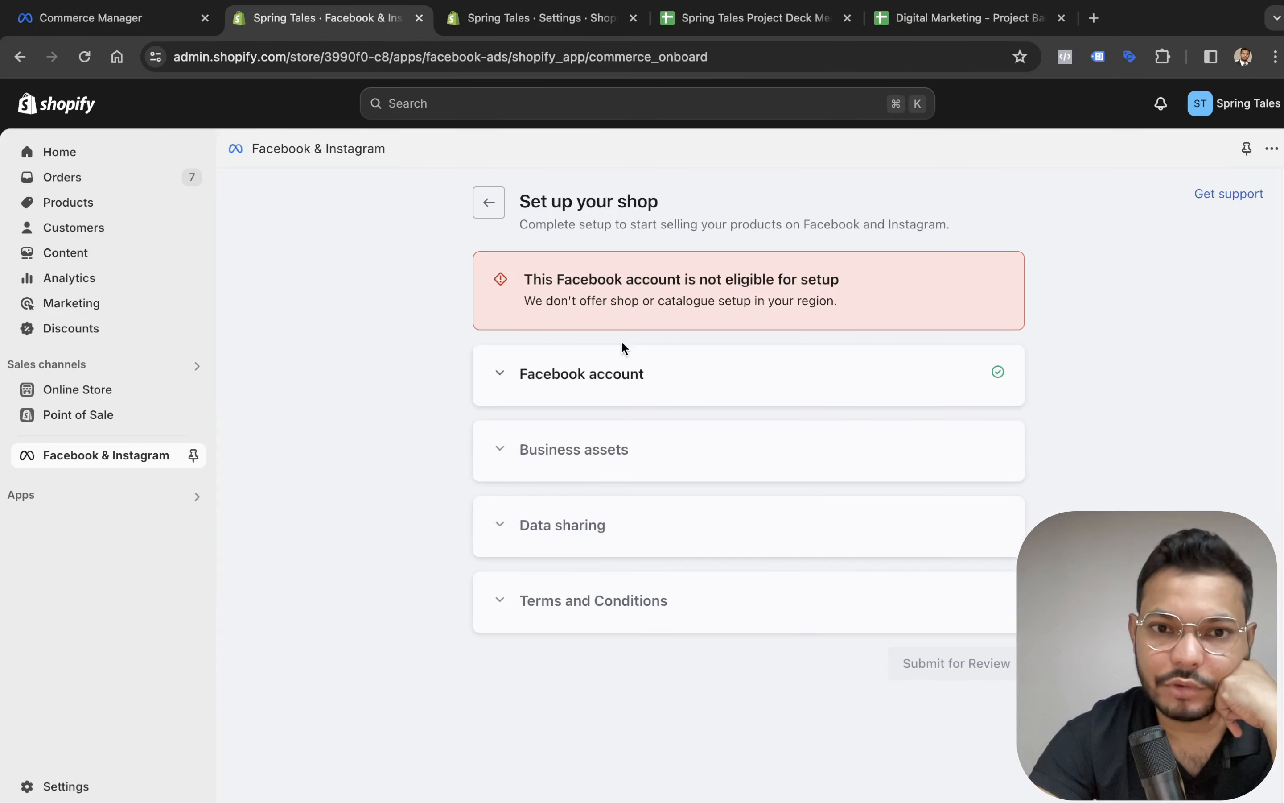
{"action": "left_click", "coordinate": [614, 387]}
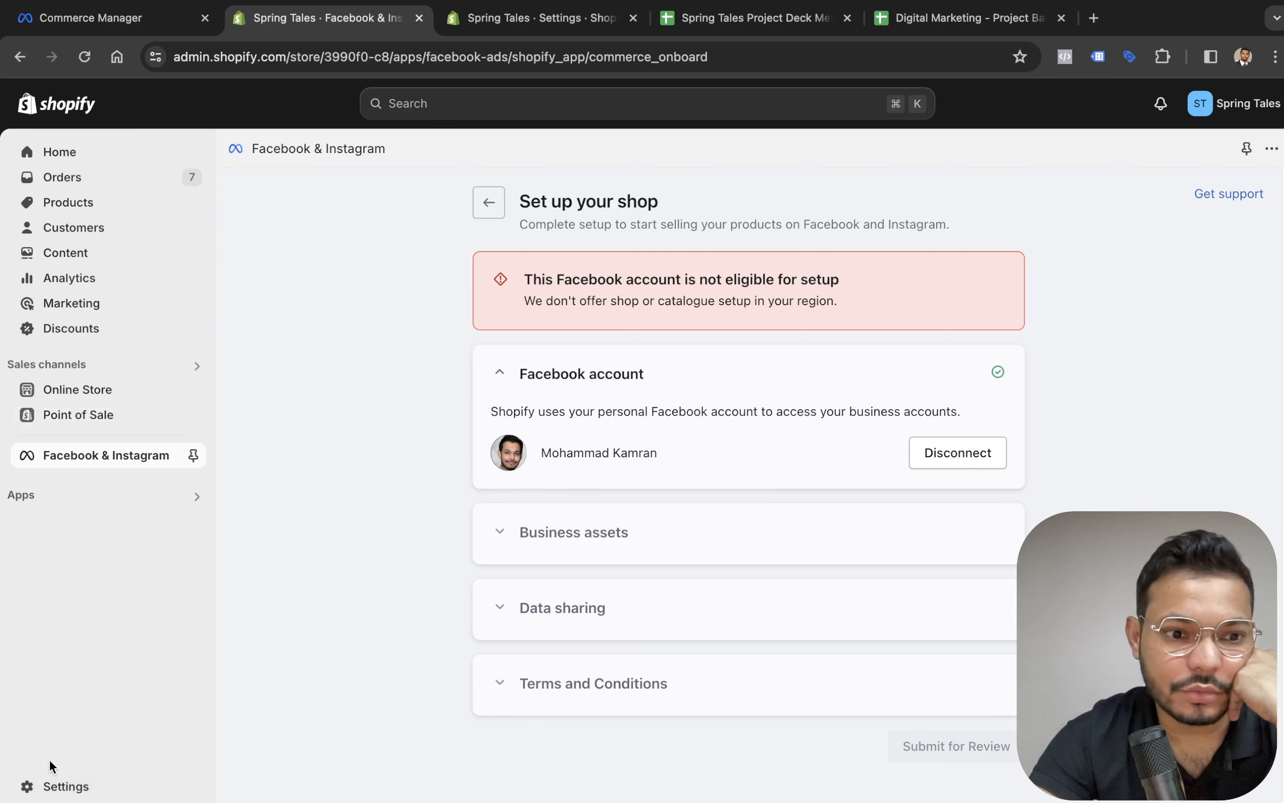
Review the store's billing settings and open the billing profile with its address and currency details
{"action": "left_click", "coordinate": [40, 792]}
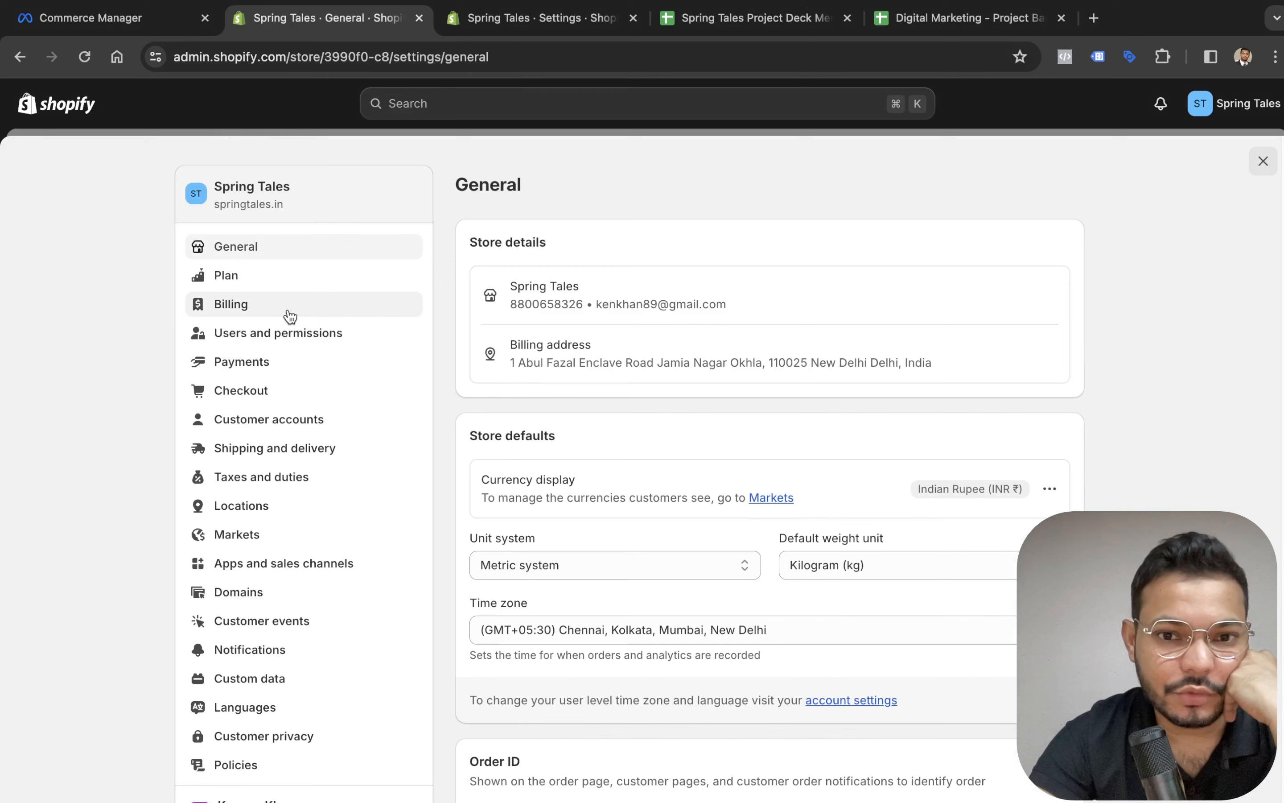
{"action": "left_click", "coordinate": [290, 316]}
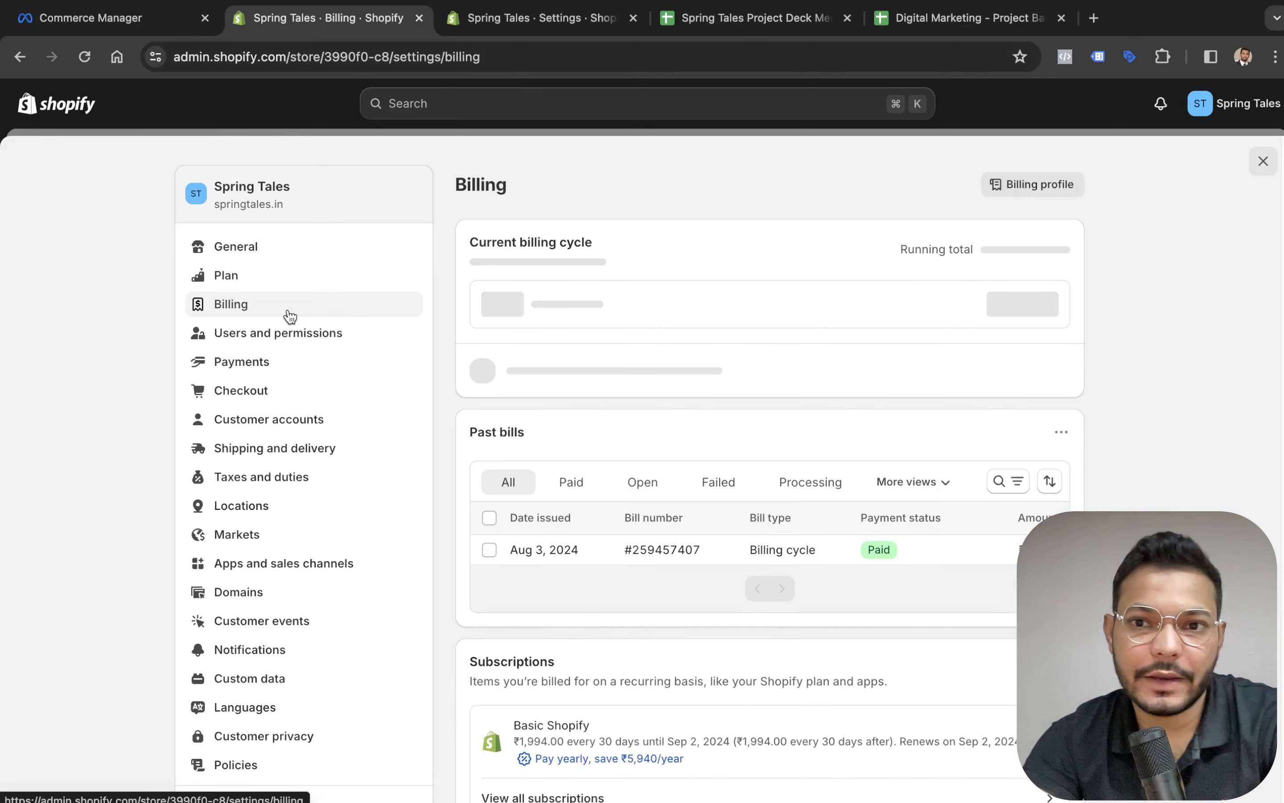
{"action": "scroll", "coordinate": [790, 430], "scroll_direction": "down", "scroll_amount": 5}
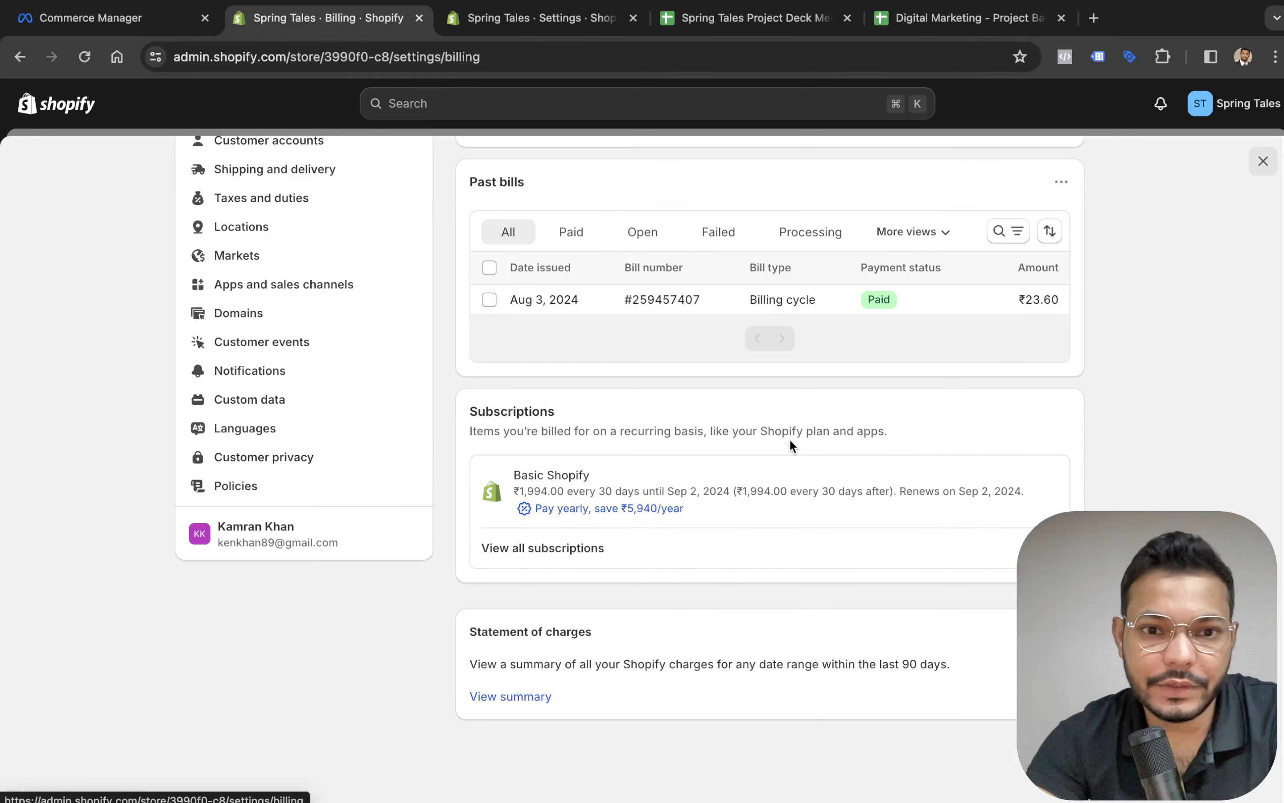
{"action": "scroll", "coordinate": [790, 437], "scroll_direction": "up", "scroll_amount": 4}
{"action": "scroll", "coordinate": [790, 441], "scroll_direction": "up", "scroll_amount": 1}
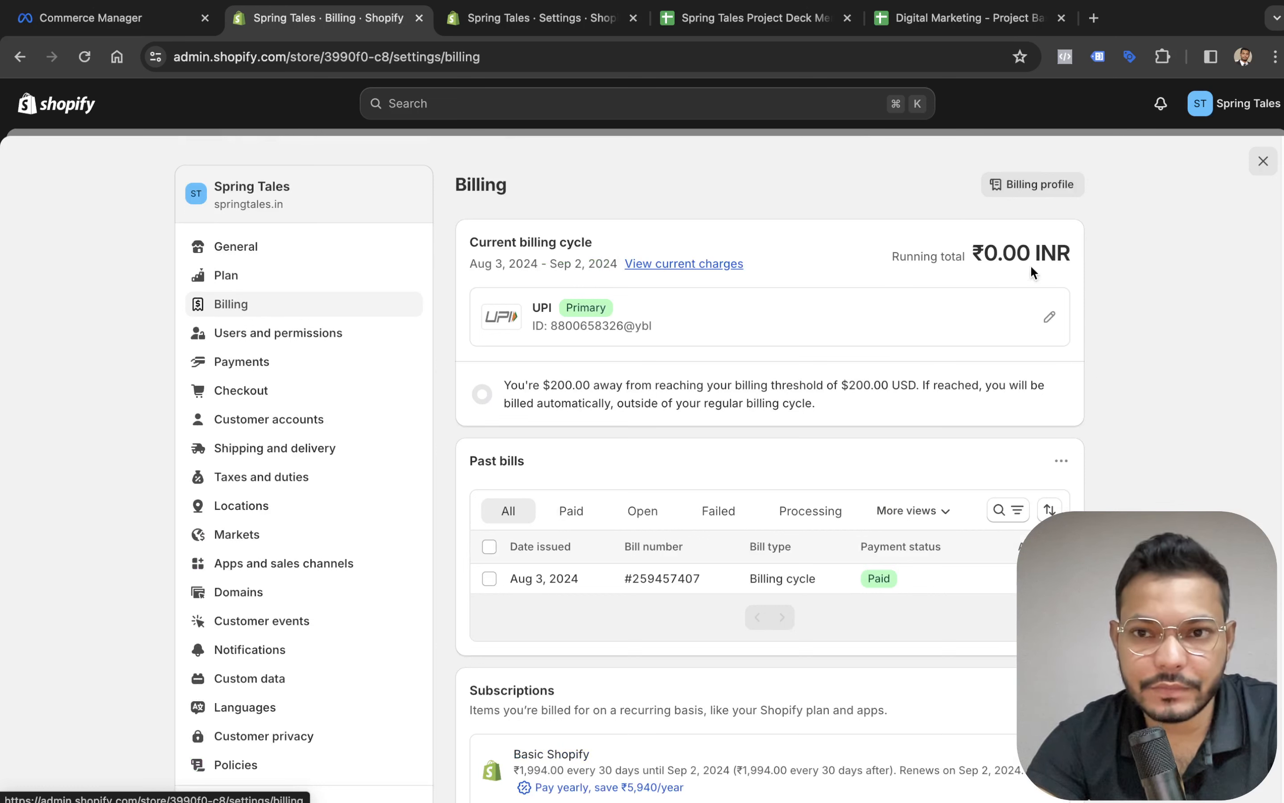
{"action": "left_click", "coordinate": [1049, 186]}
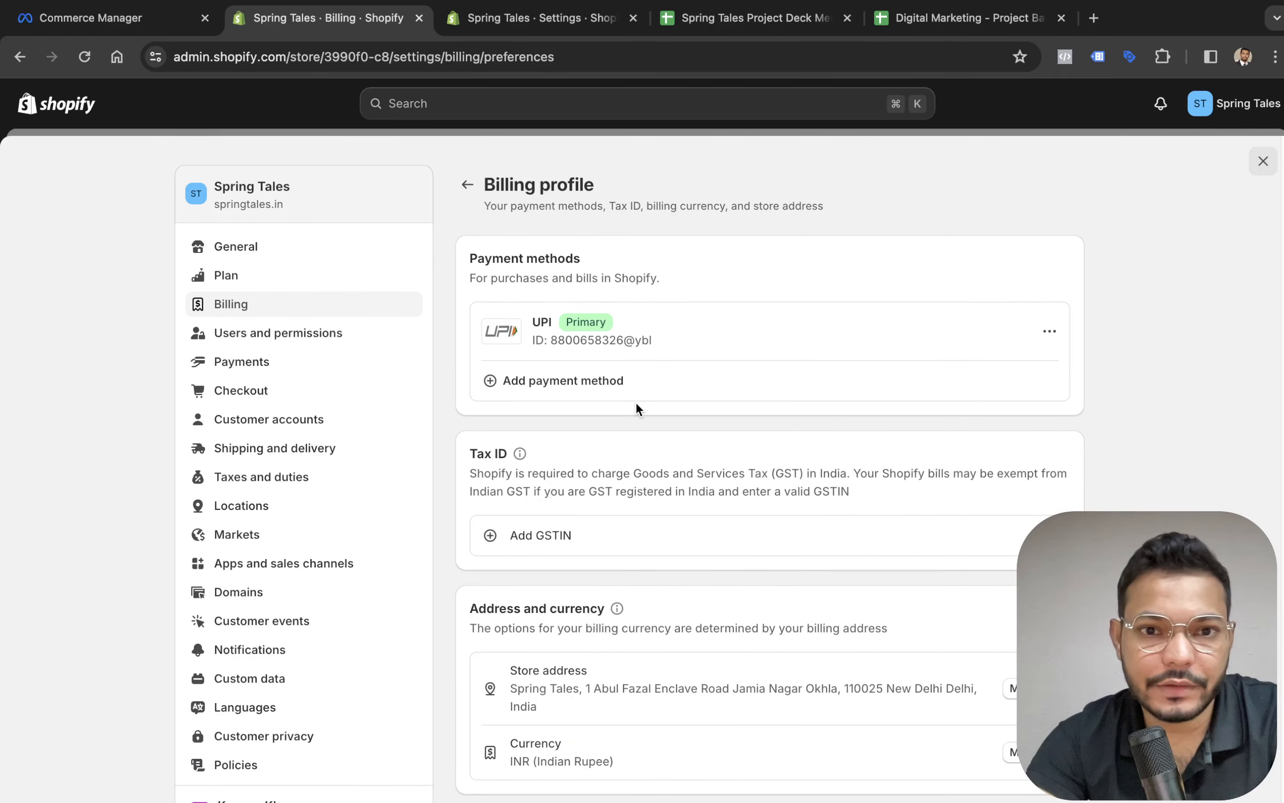
{"action": "scroll", "coordinate": [636, 401], "scroll_direction": "down", "scroll_amount": 2}
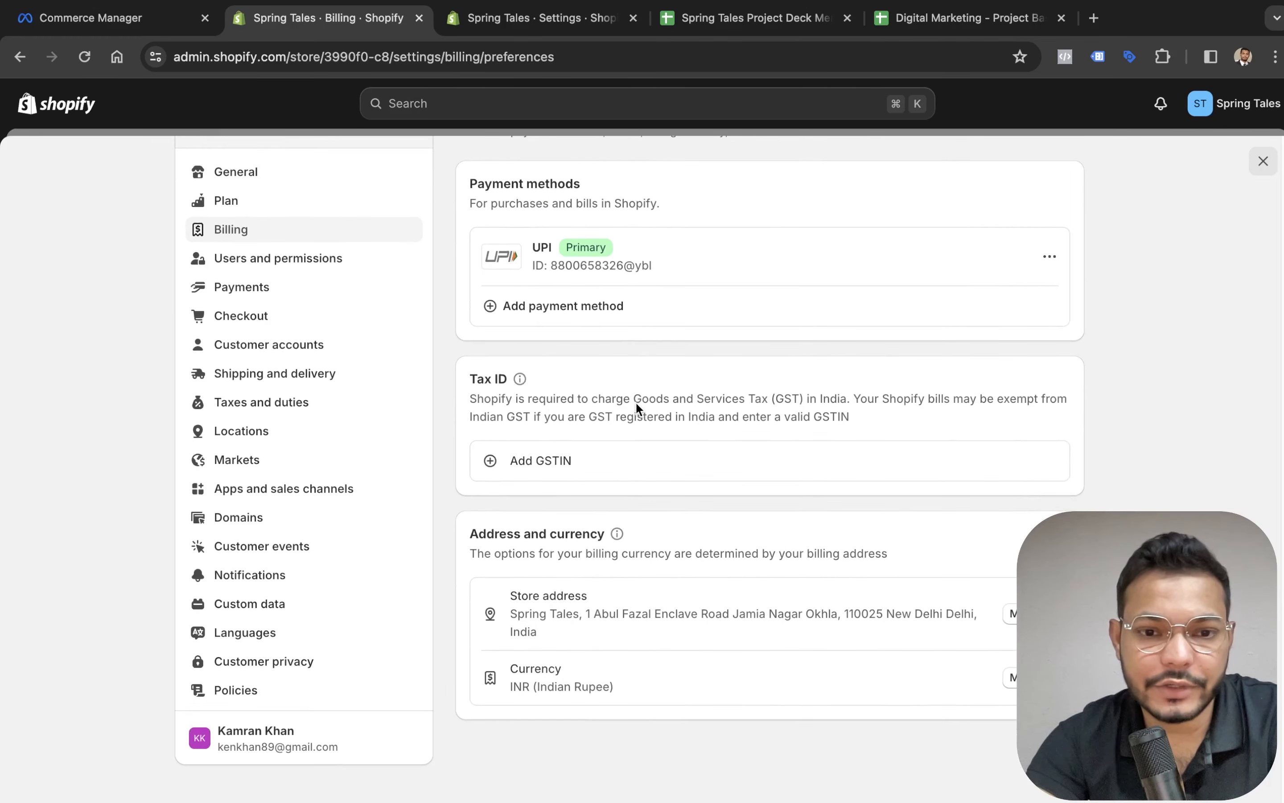
Change the store's billing country to United States, pick the address suggested for "adfa", and save the billing information
{"action": "left_click", "coordinate": [1010, 616]}
{"action": "left_click", "coordinate": [689, 353]}
{"action": "triple_click", "coordinate": [622, 420]}
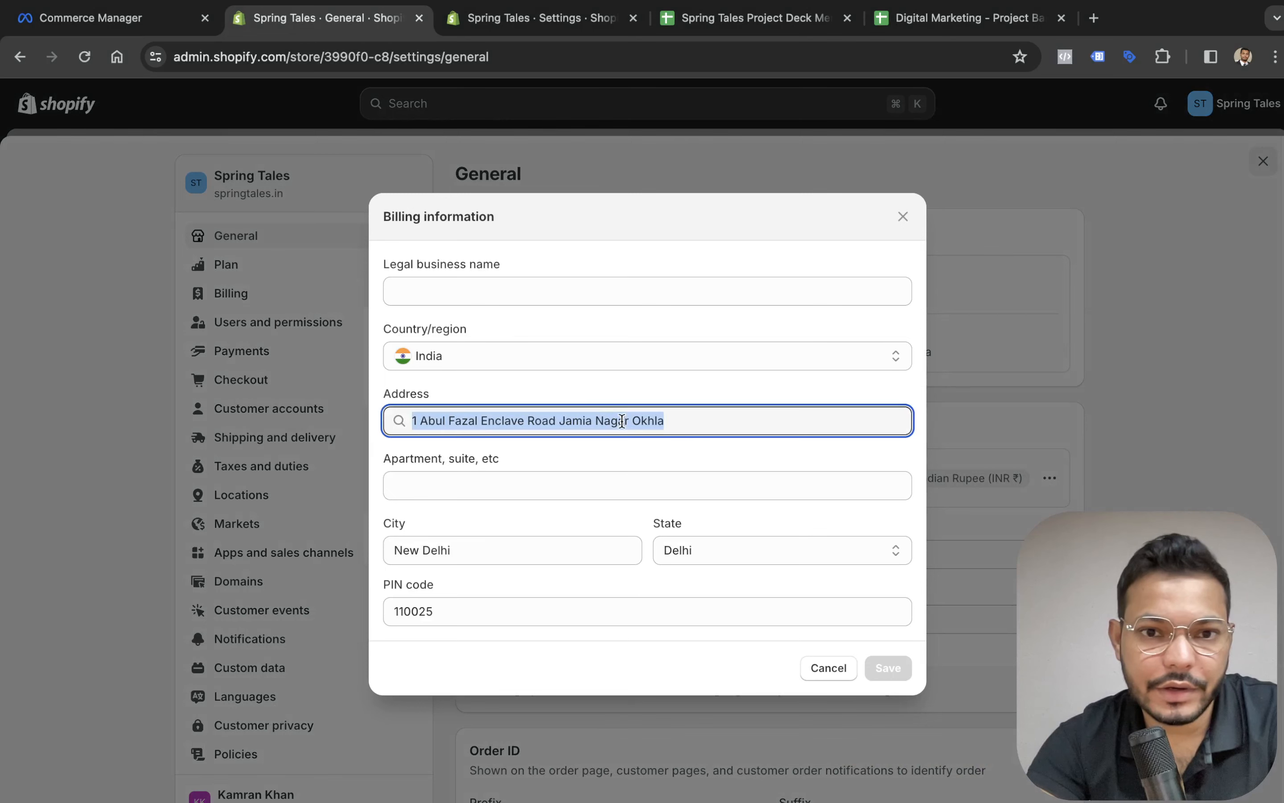
{"action": "left_click", "coordinate": [606, 359]}
{"action": "type", "text": "uz"}
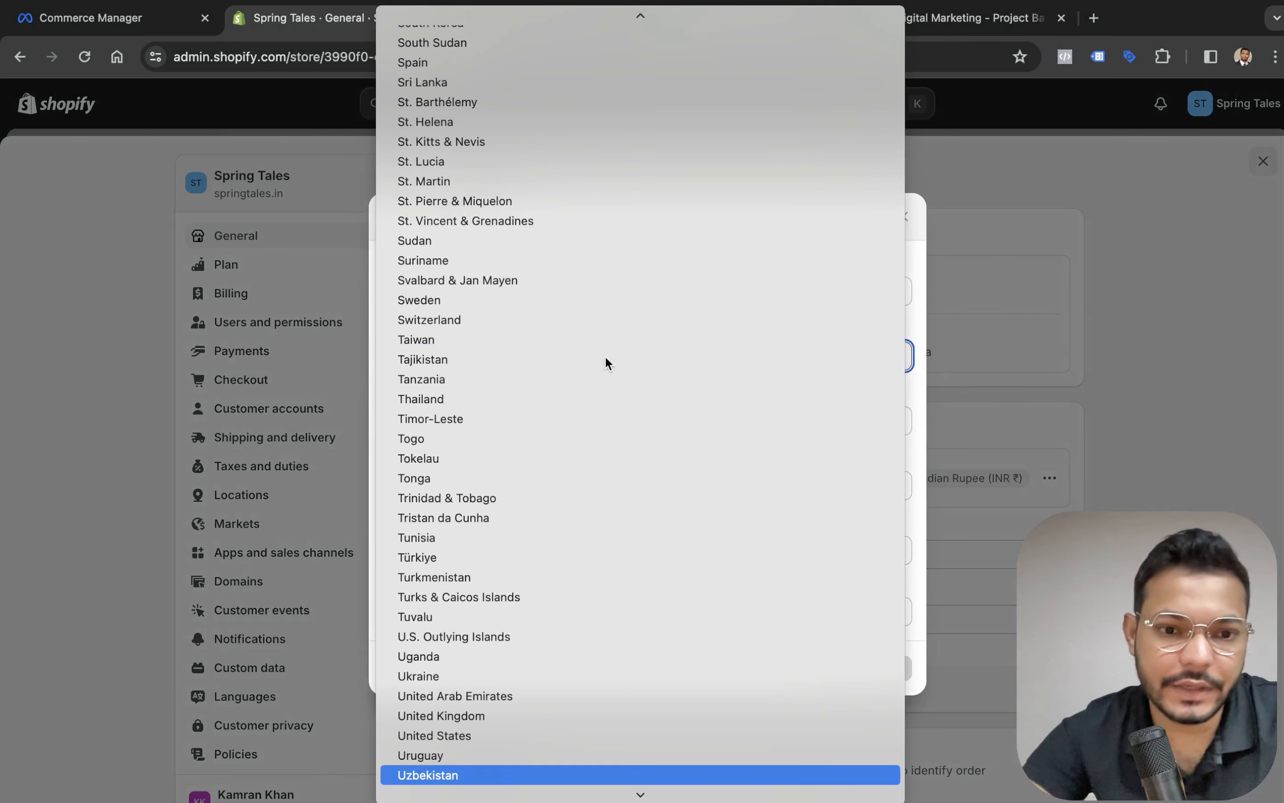
{"action": "left_click", "coordinate": [529, 730]}
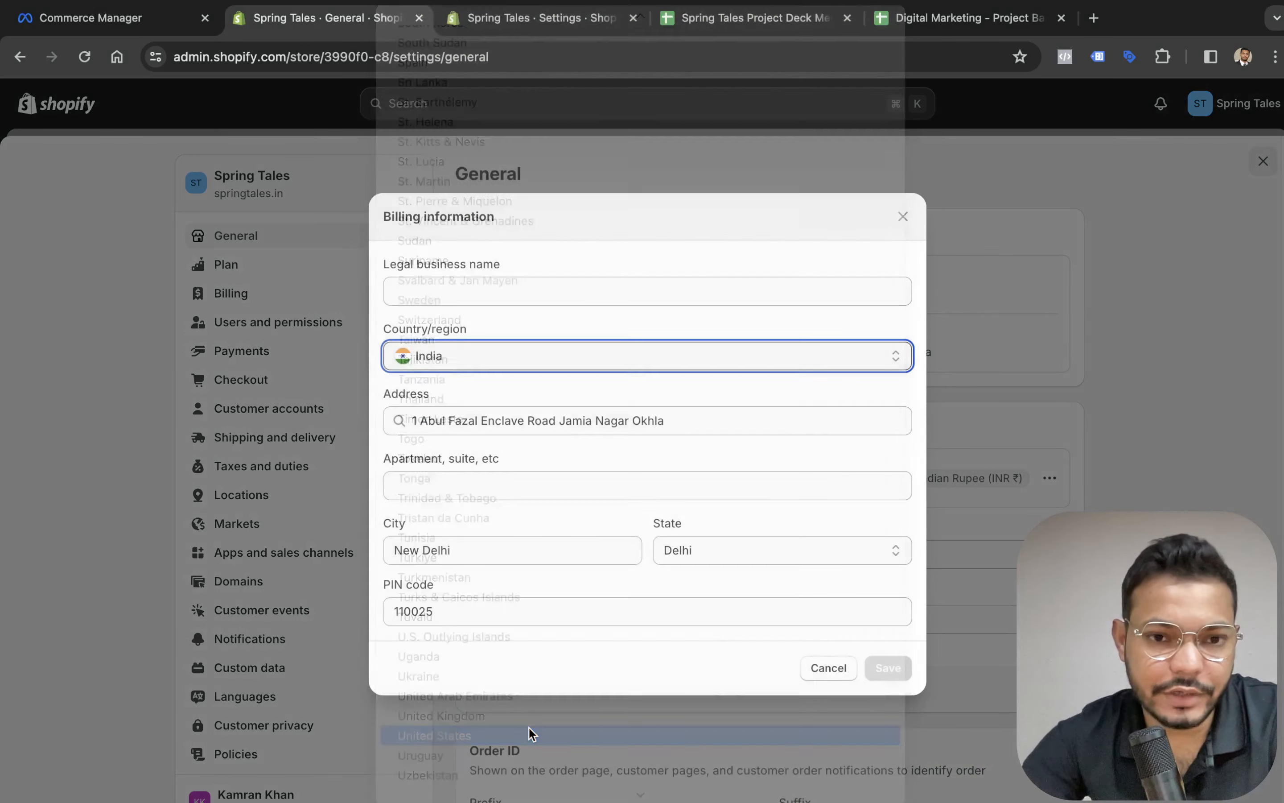
{"action": "triple_click", "coordinate": [547, 440]}
{"action": "type", "text": "a"}
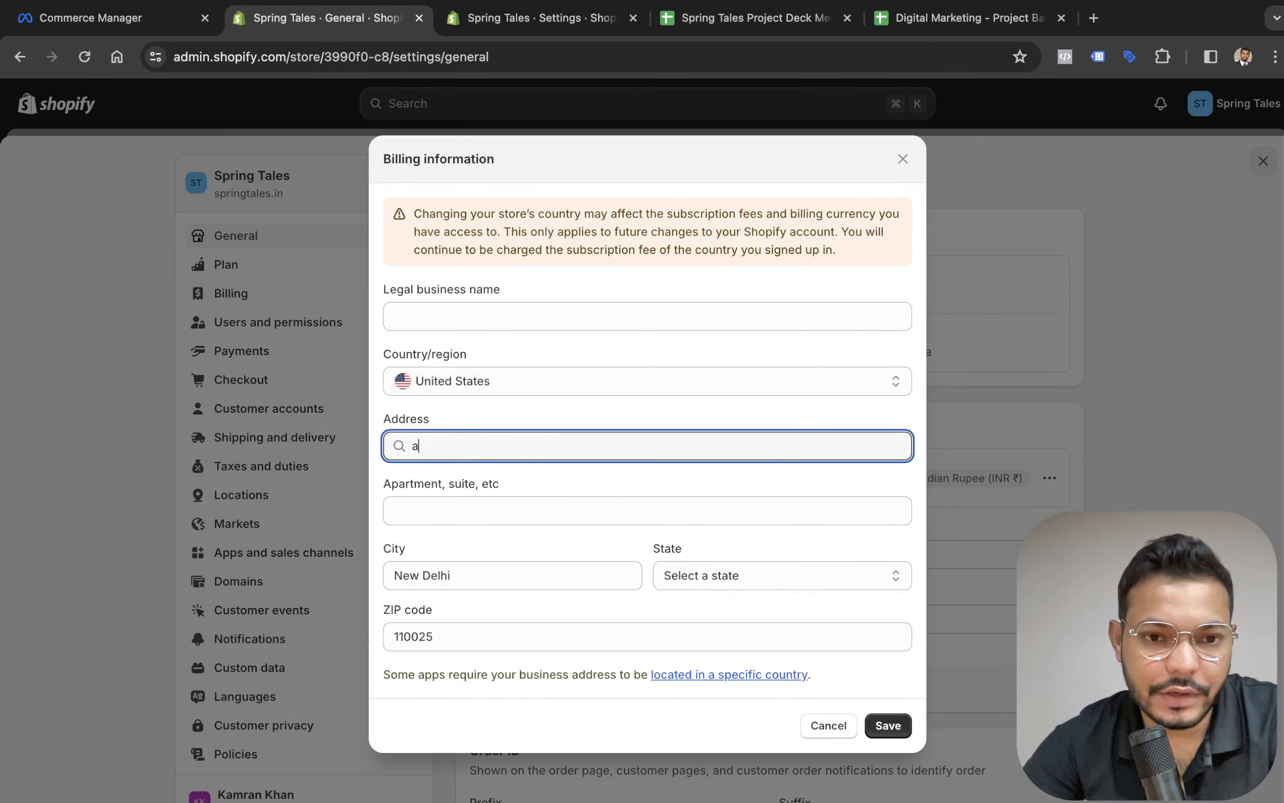
{"action": "type", "text": "dfa"}
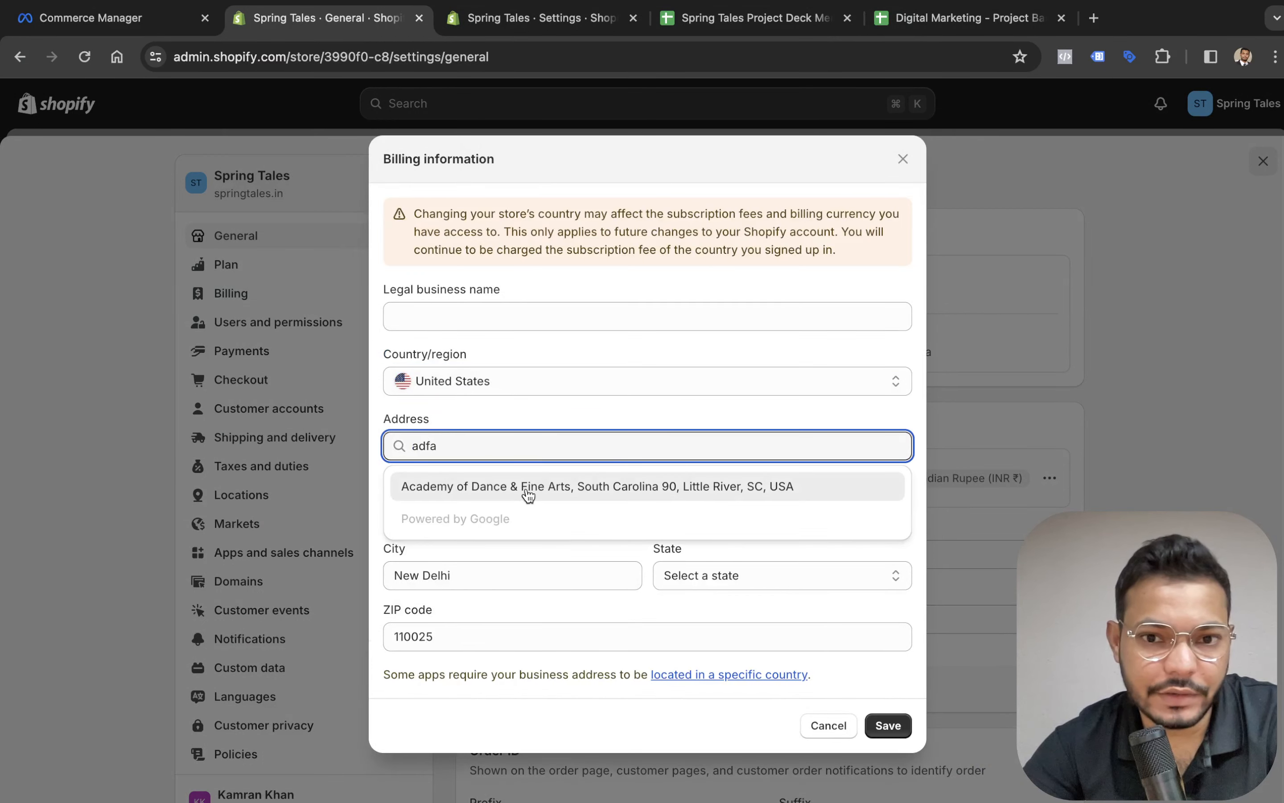
{"action": "left_click", "coordinate": [528, 487]}
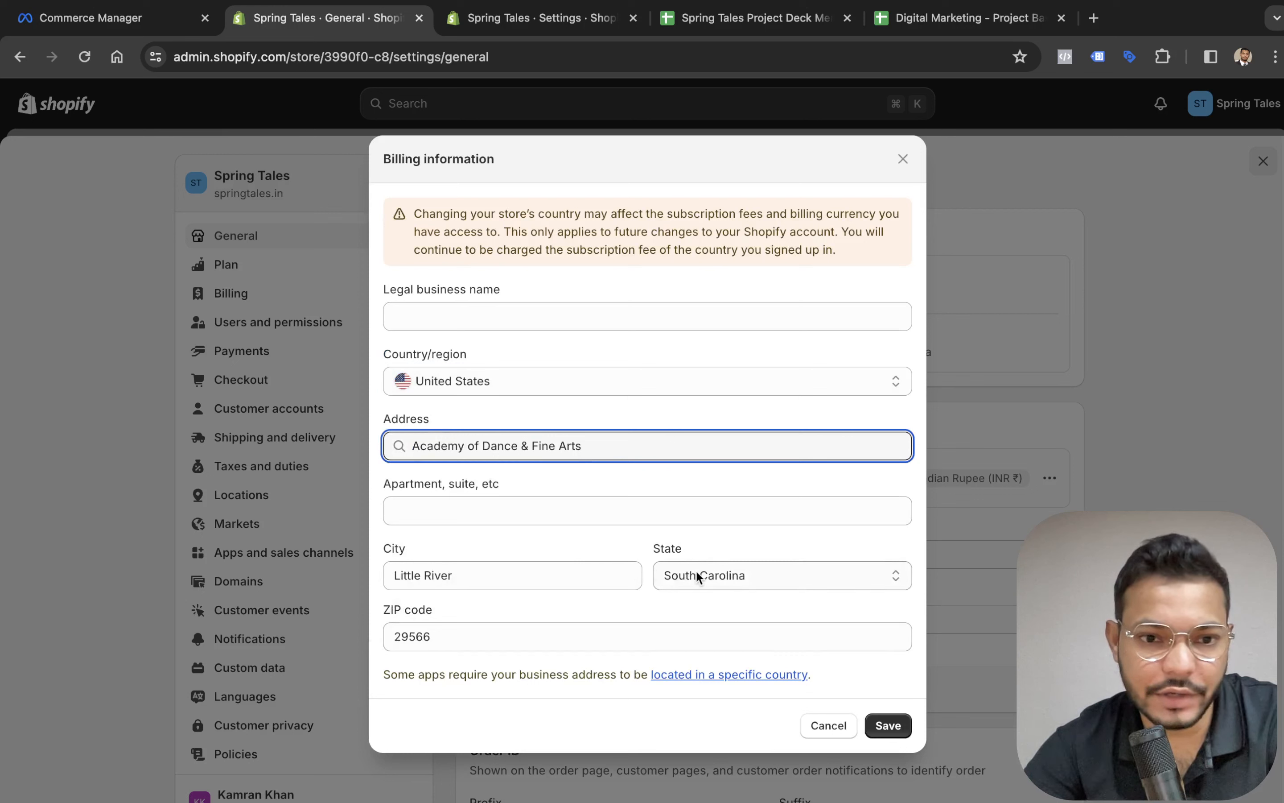
{"action": "left_click", "coordinate": [887, 725]}
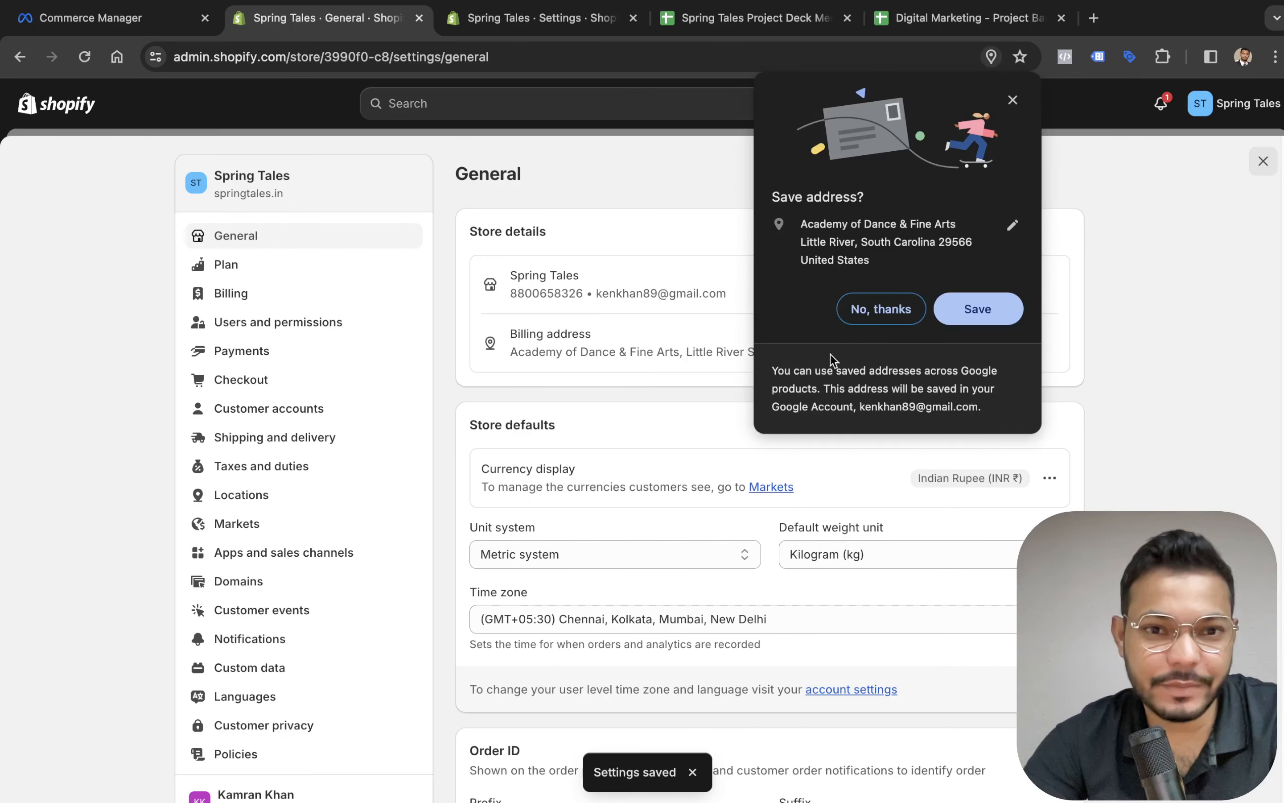
Return to the Facebook & Instagram shop setup from the store's general settings and decline saving the address in the browser
{"action": "scroll", "coordinate": [134, 593], "scroll_direction": "down", "scroll_amount": 10}
{"action": "scroll", "coordinate": [141, 588], "scroll_direction": "up", "scroll_amount": 10}
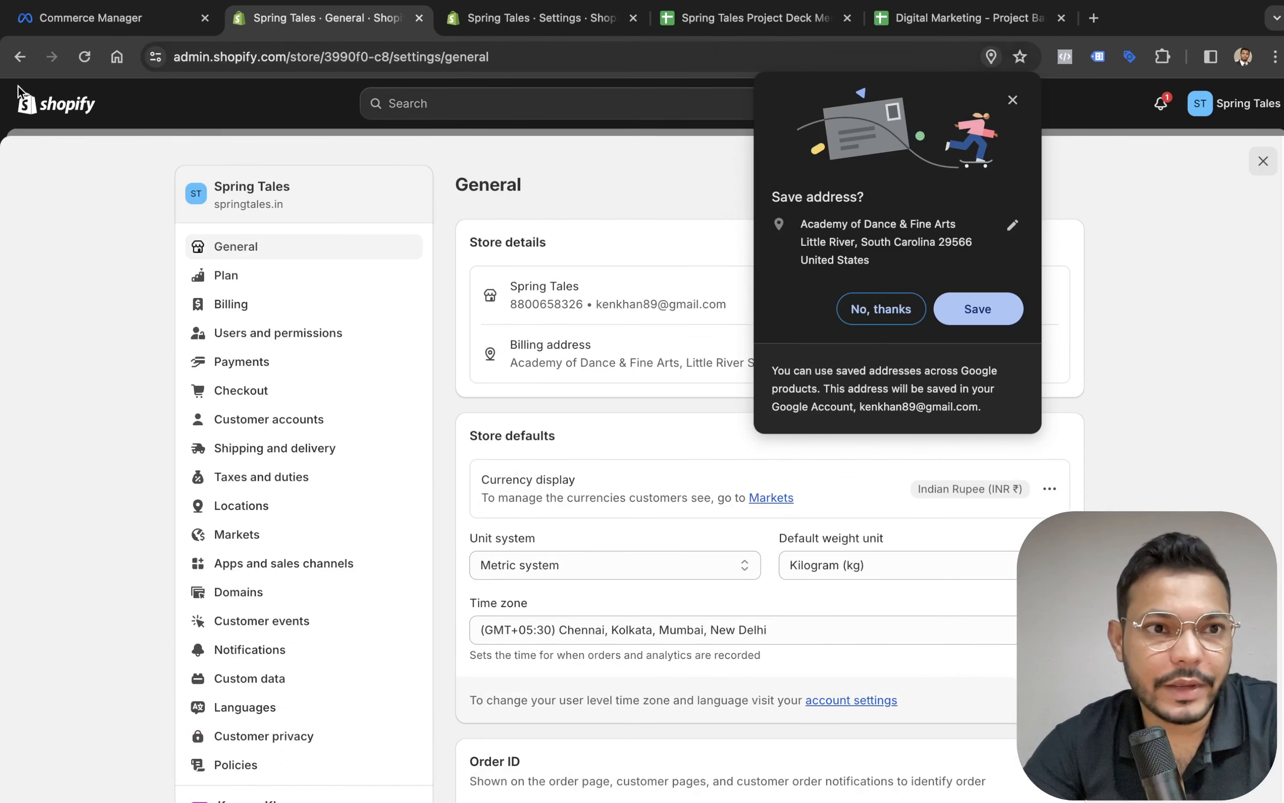
{"action": "left_click", "coordinate": [18, 61]}
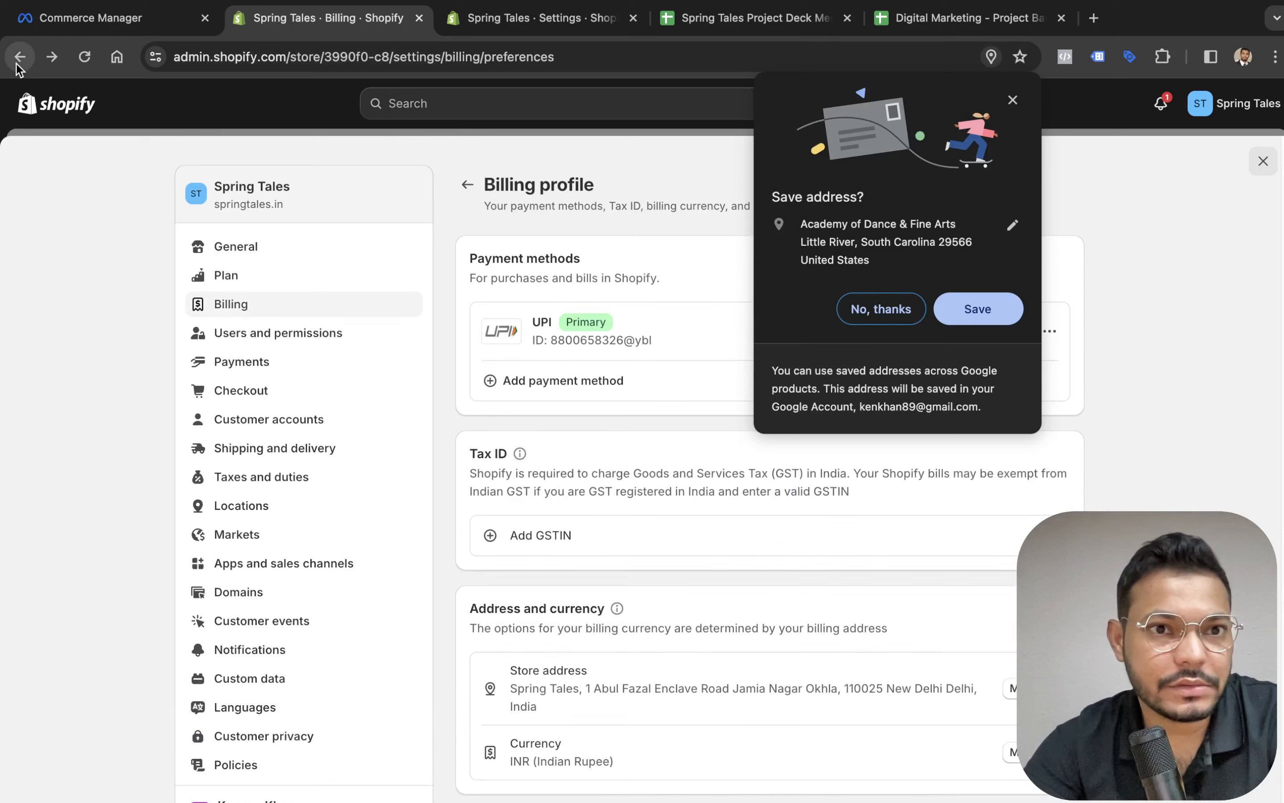
{"action": "left_click", "coordinate": [18, 61]}
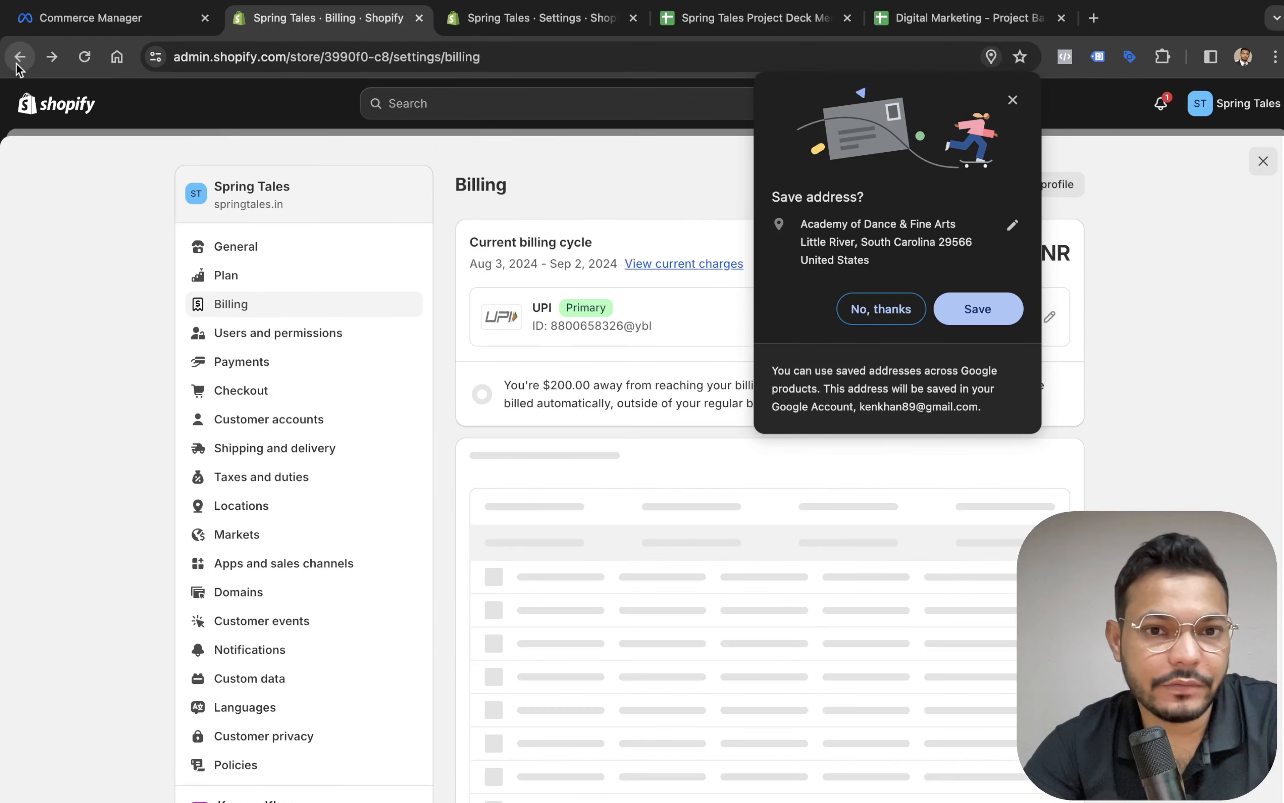
{"action": "left_click", "coordinate": [18, 61]}
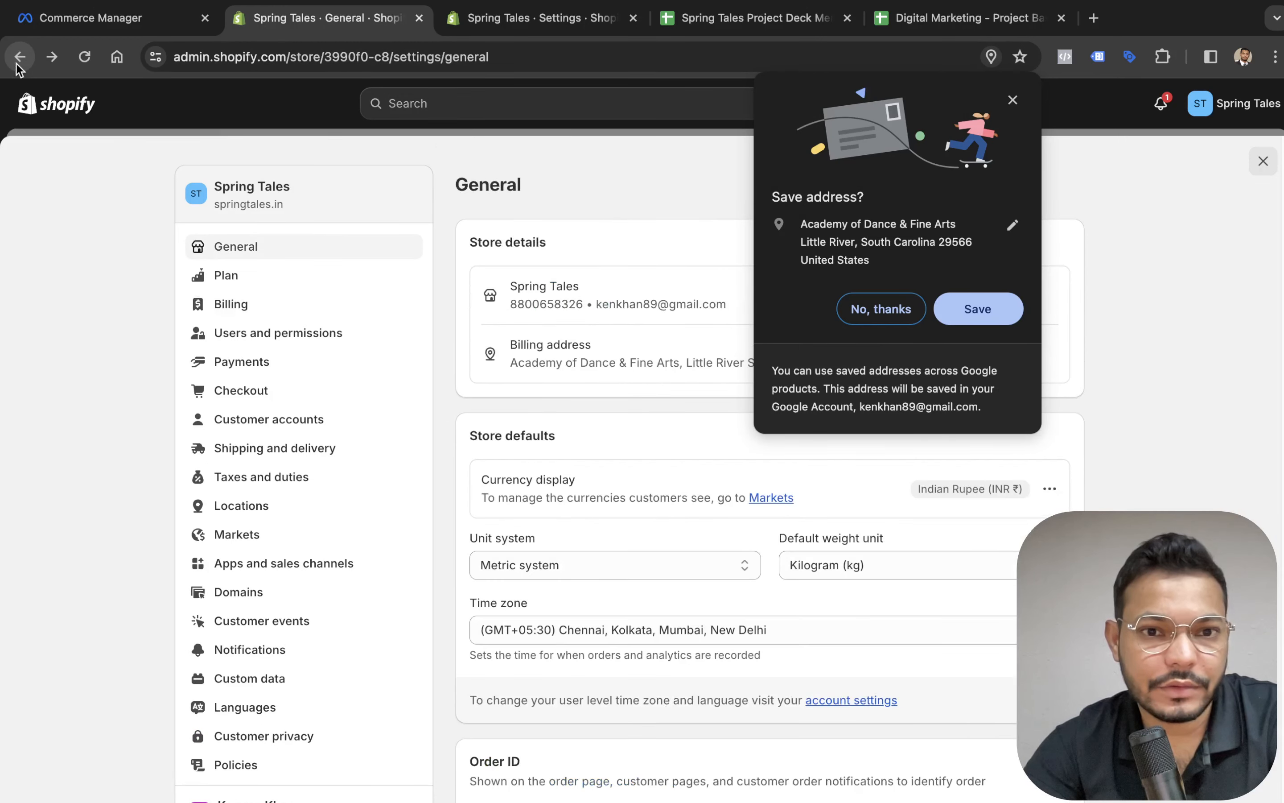
{"action": "left_click", "coordinate": [18, 61]}
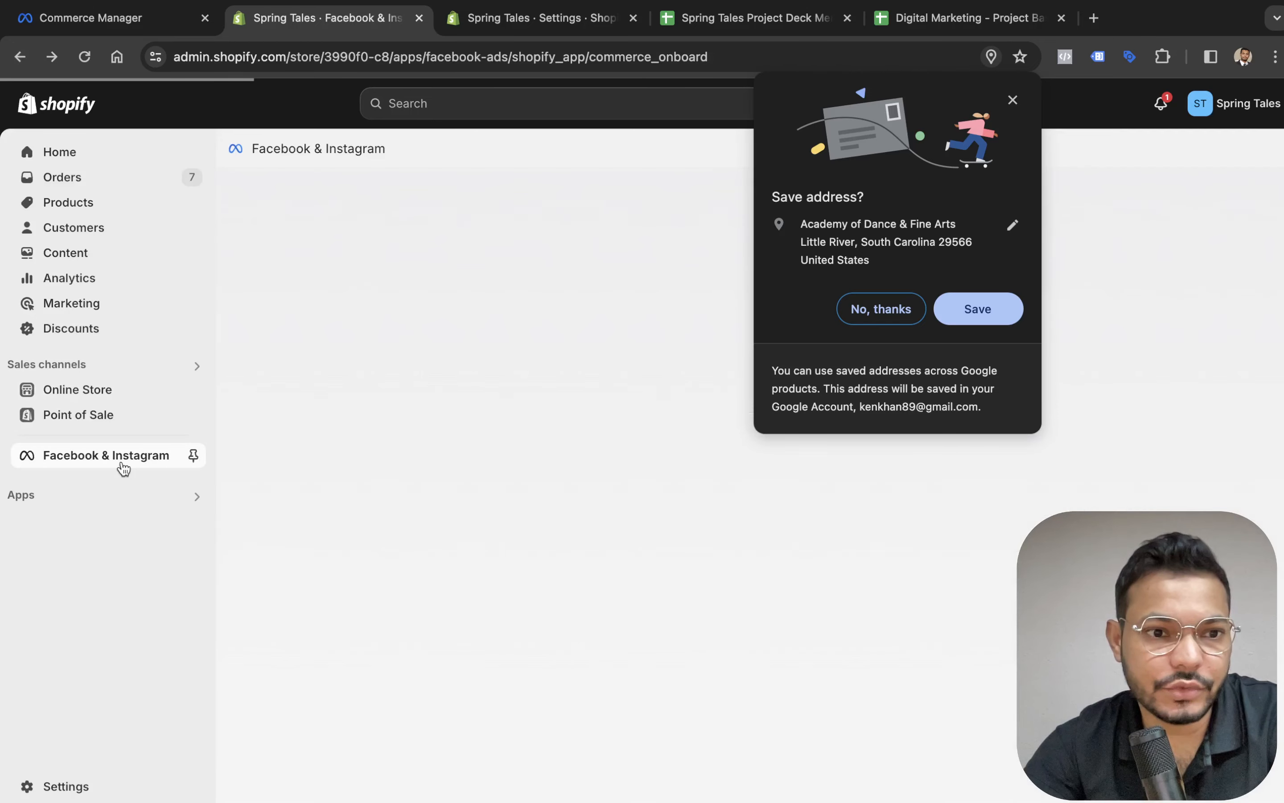
{"action": "left_click", "coordinate": [854, 307]}
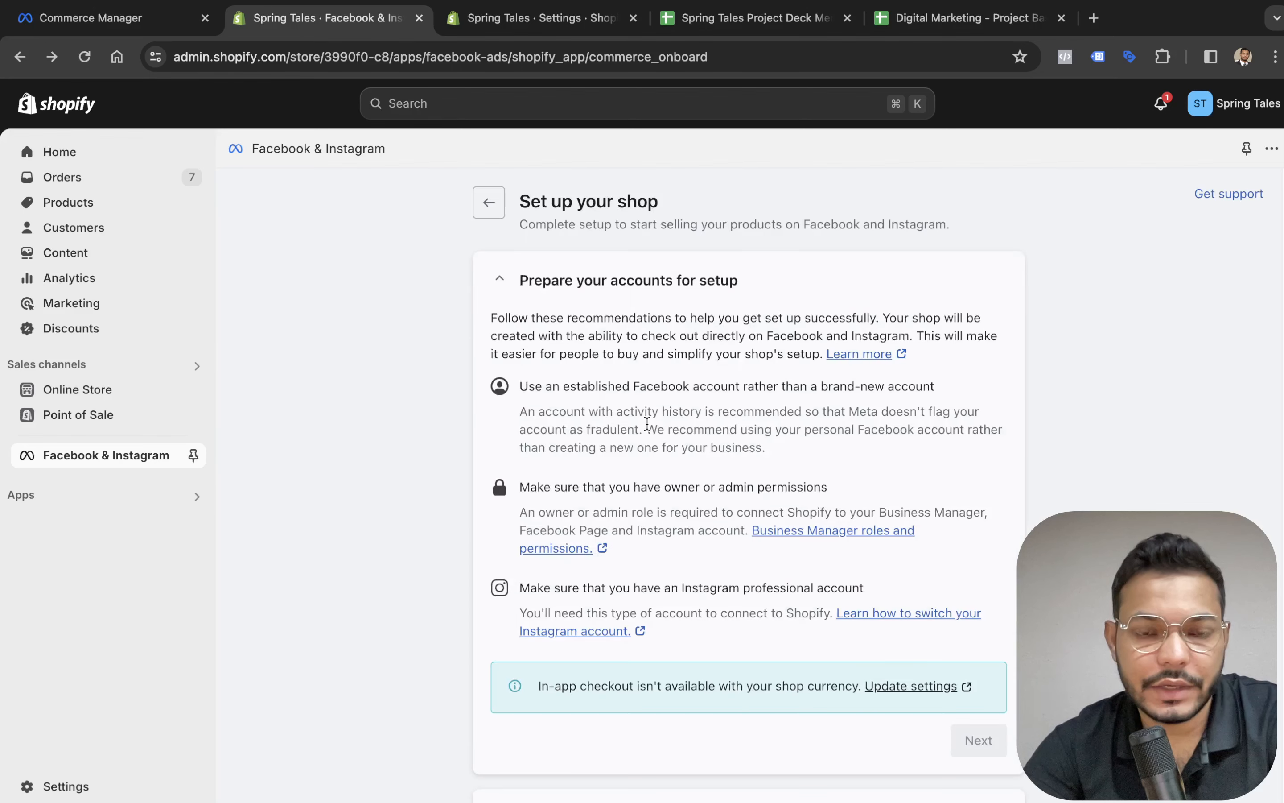
Leave the shop setup, start the Advantage+ catalogue ads setup instead, and connect the previously used Facebook account
{"action": "scroll", "coordinate": [647, 424], "scroll_direction": "down", "scroll_amount": 5}
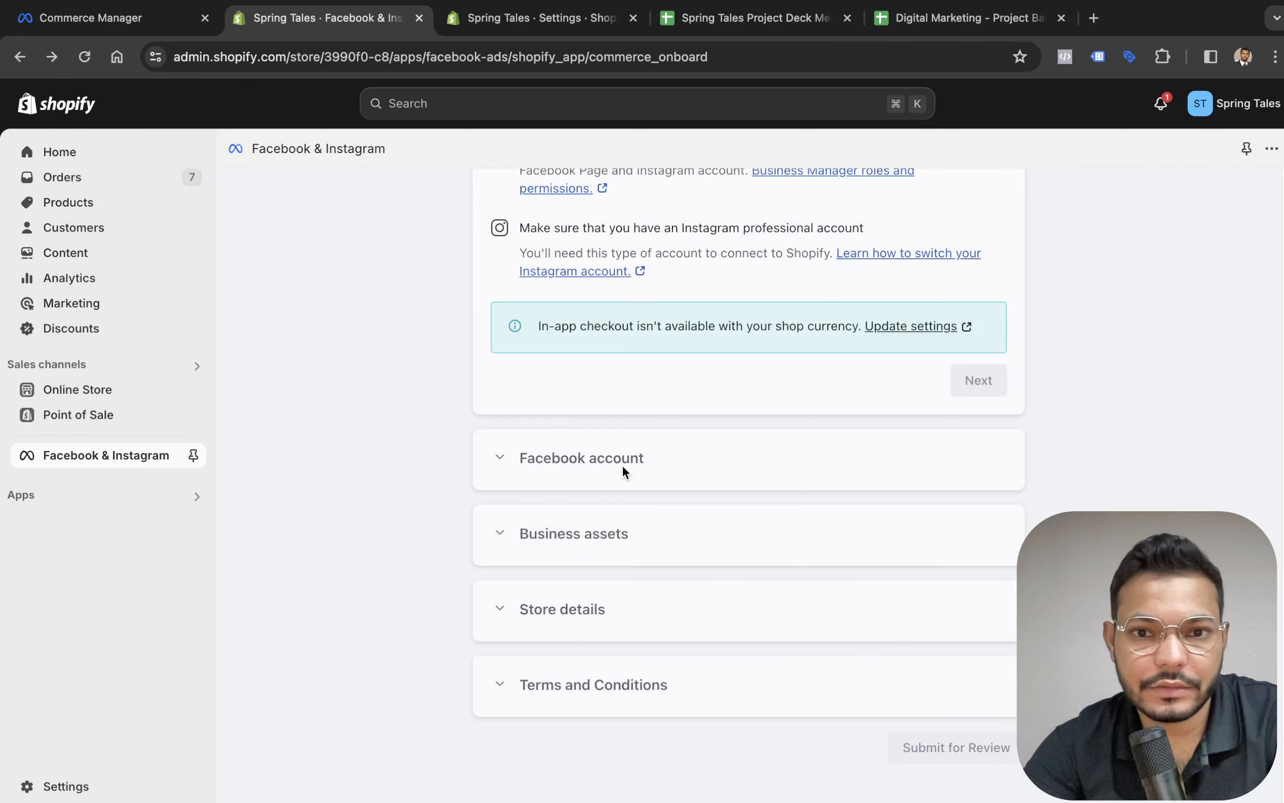
{"action": "scroll", "coordinate": [557, 448], "scroll_direction": "up", "scroll_amount": 5}
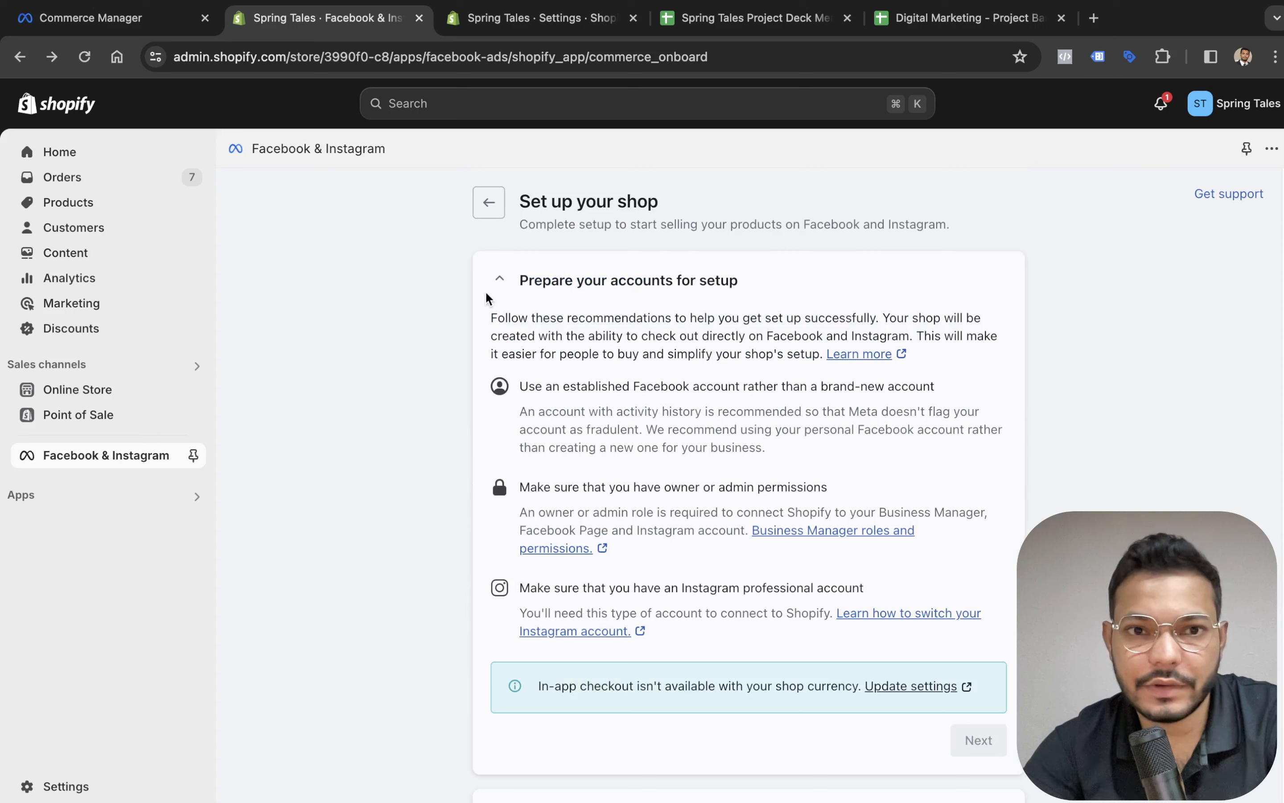
{"action": "left_click", "coordinate": [487, 210]}
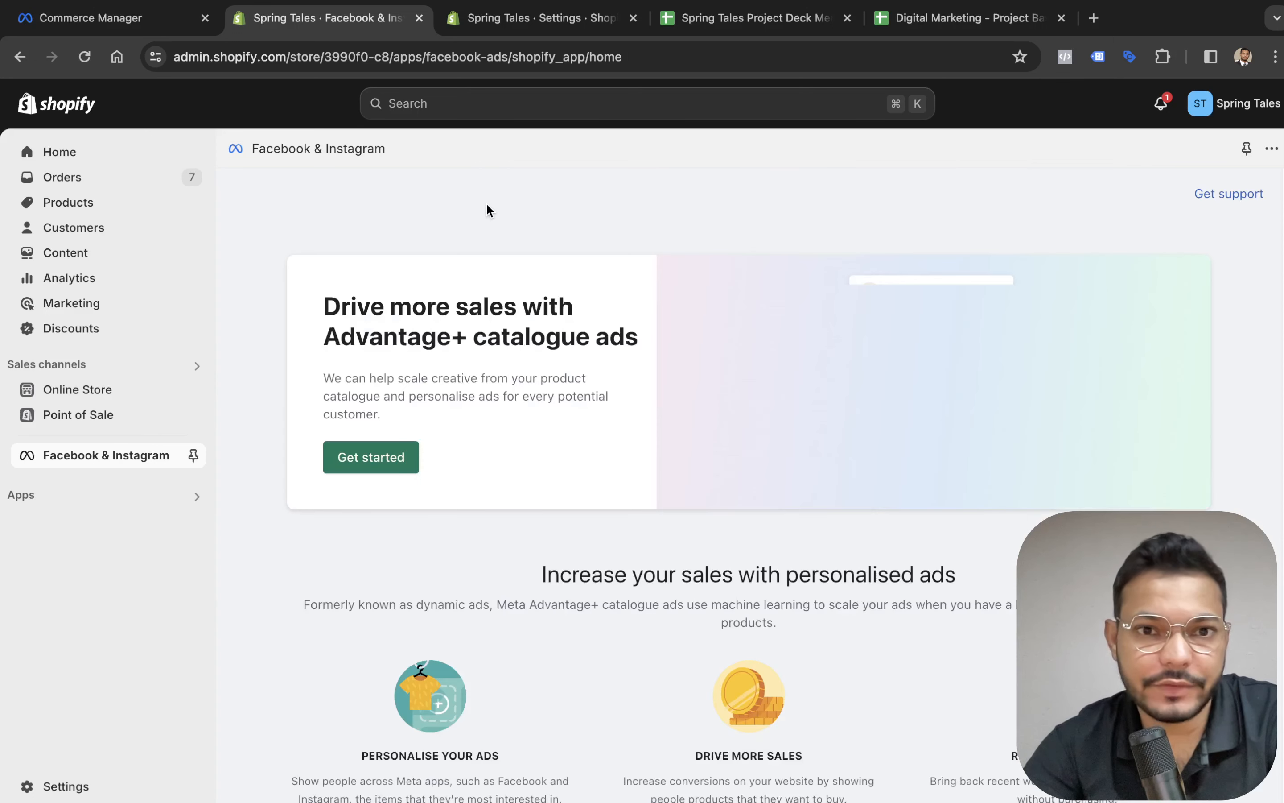
{"action": "left_click", "coordinate": [366, 455]}
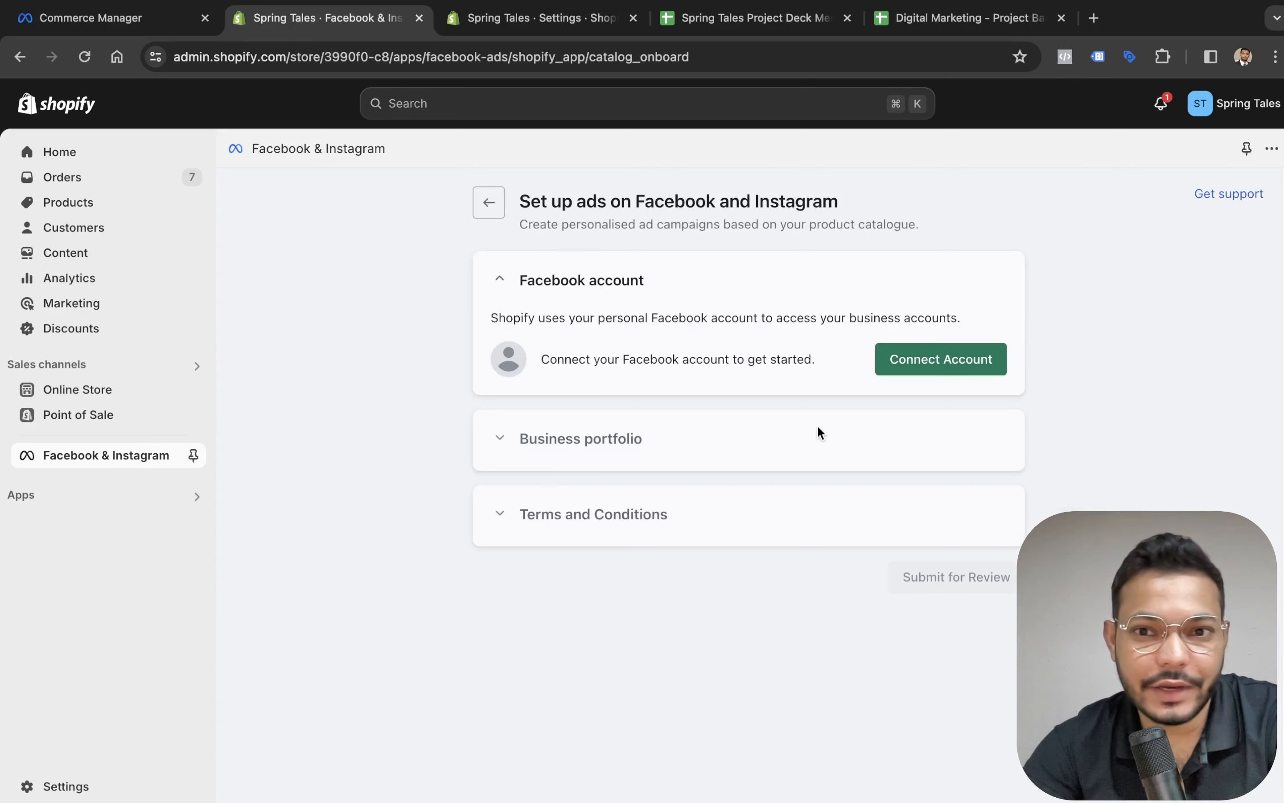
{"action": "left_click", "coordinate": [899, 371]}
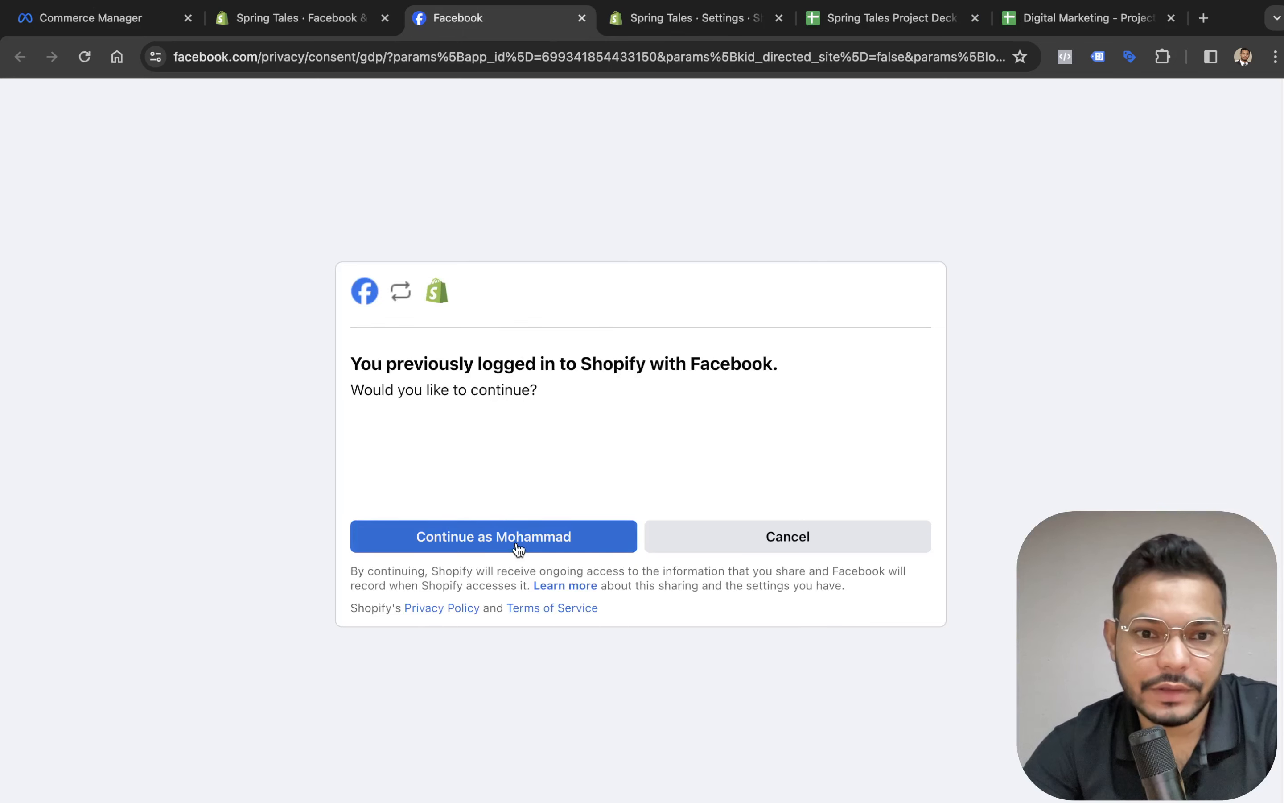
{"action": "left_click", "coordinate": [518, 548]}
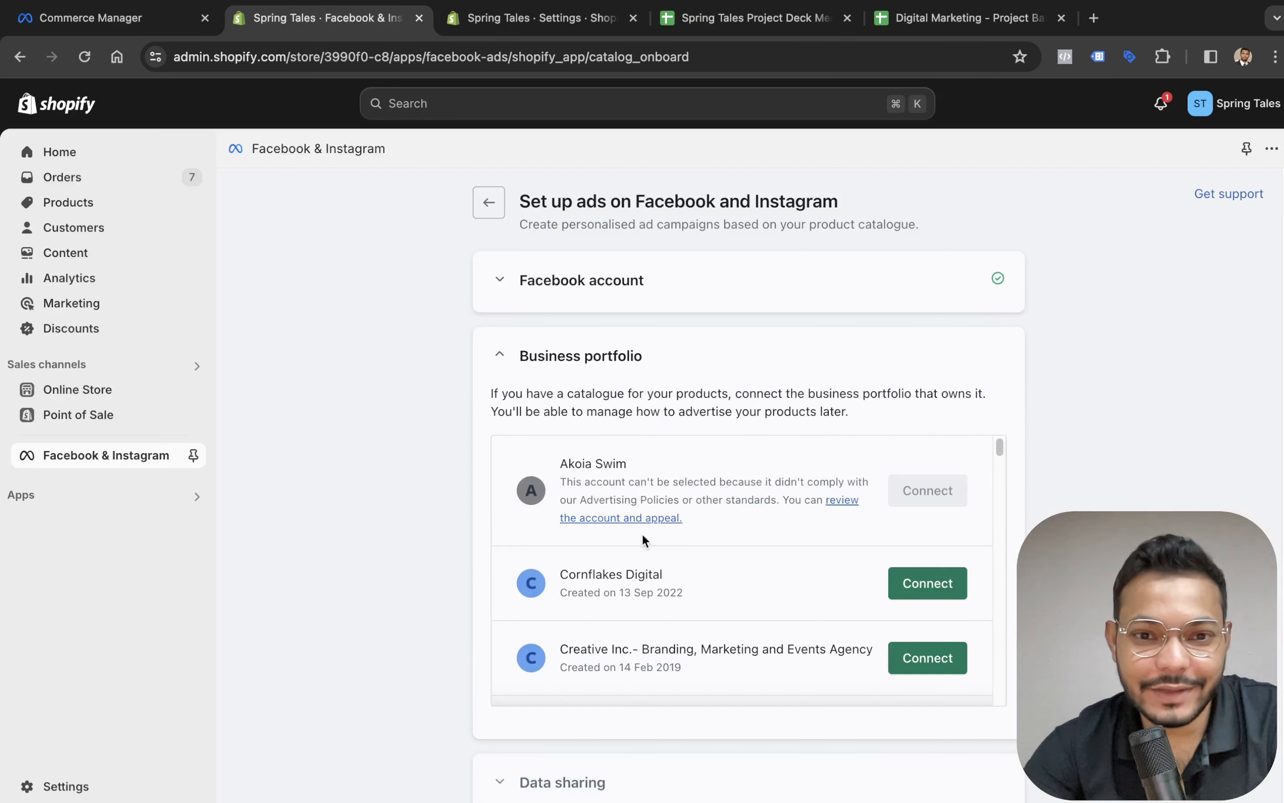
Find the Spring Tales business portfolio among the available portfolios and connect it to the ads setup
{"action": "scroll", "coordinate": [739, 513], "scroll_direction": "down", "scroll_amount": 4}
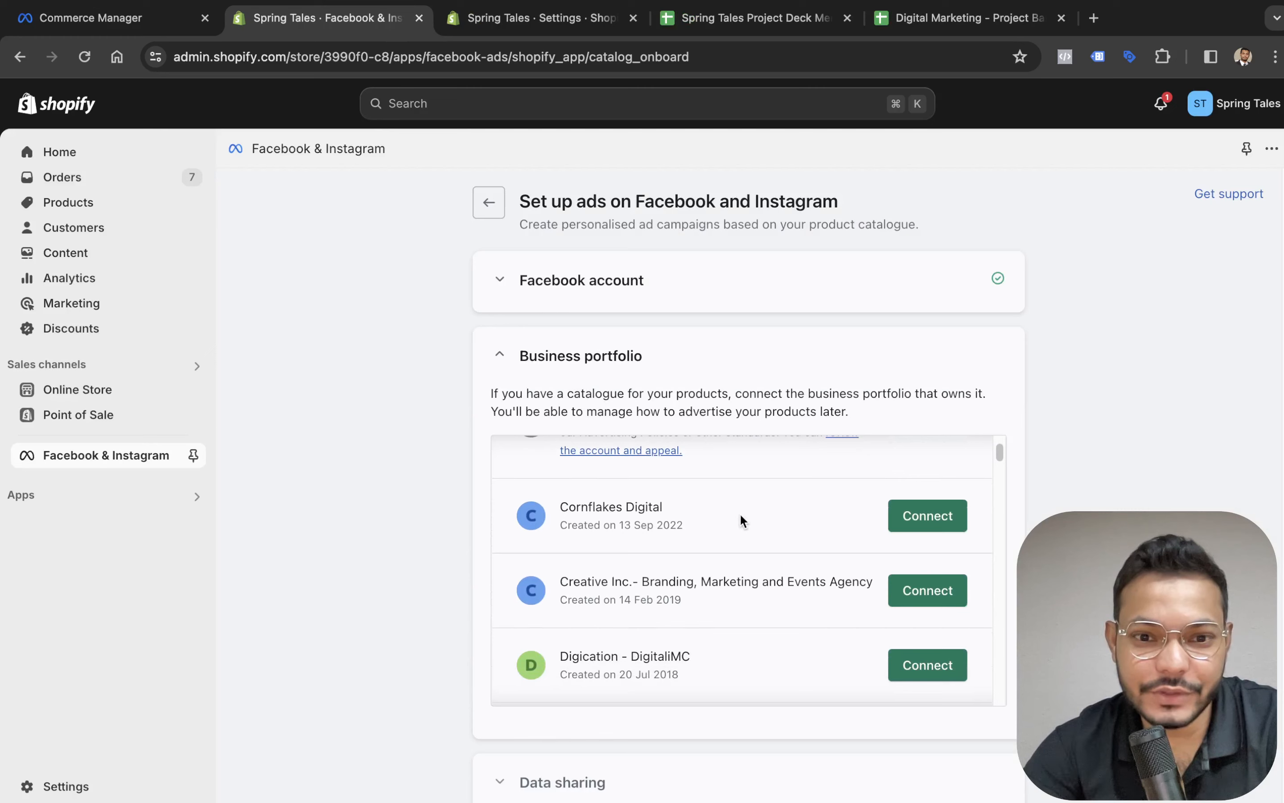
{"action": "scroll", "coordinate": [740, 516], "scroll_direction": "down", "scroll_amount": 8}
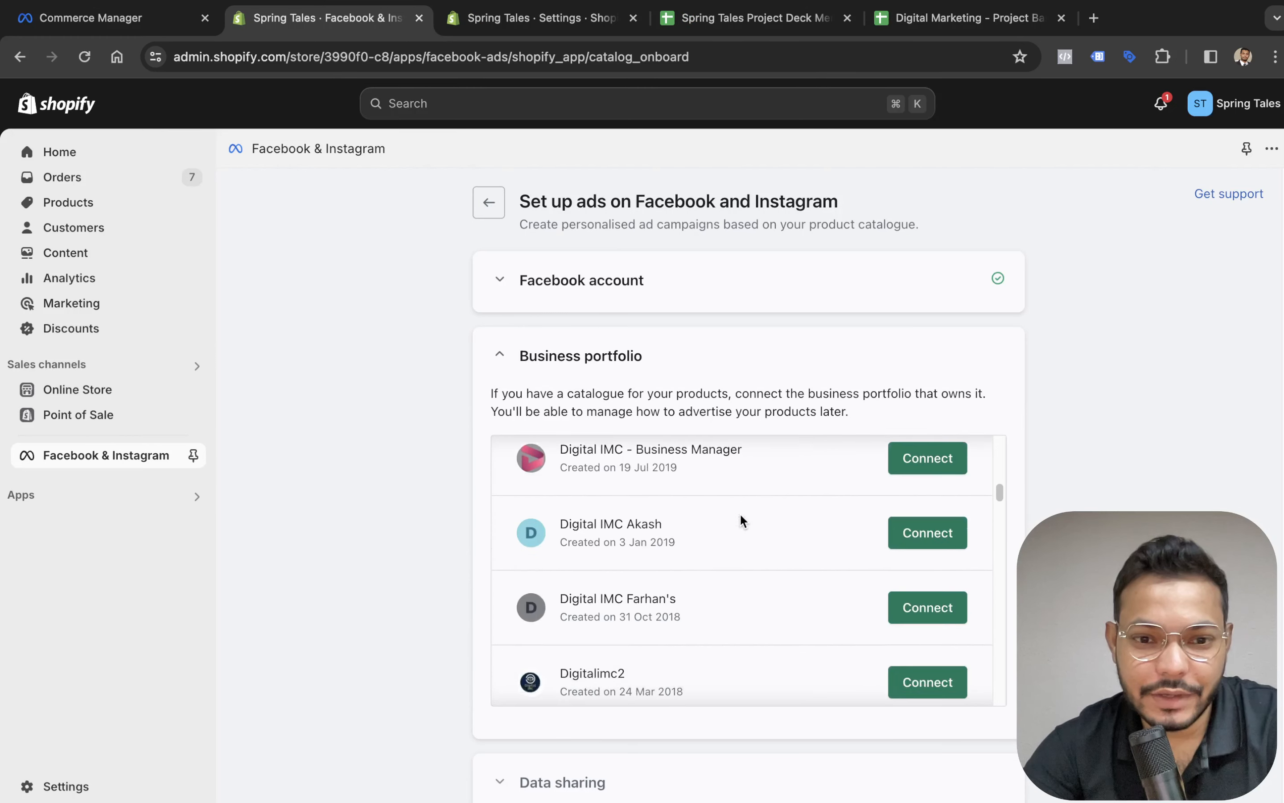
{"action": "scroll", "coordinate": [741, 515], "scroll_direction": "down", "scroll_amount": 10}
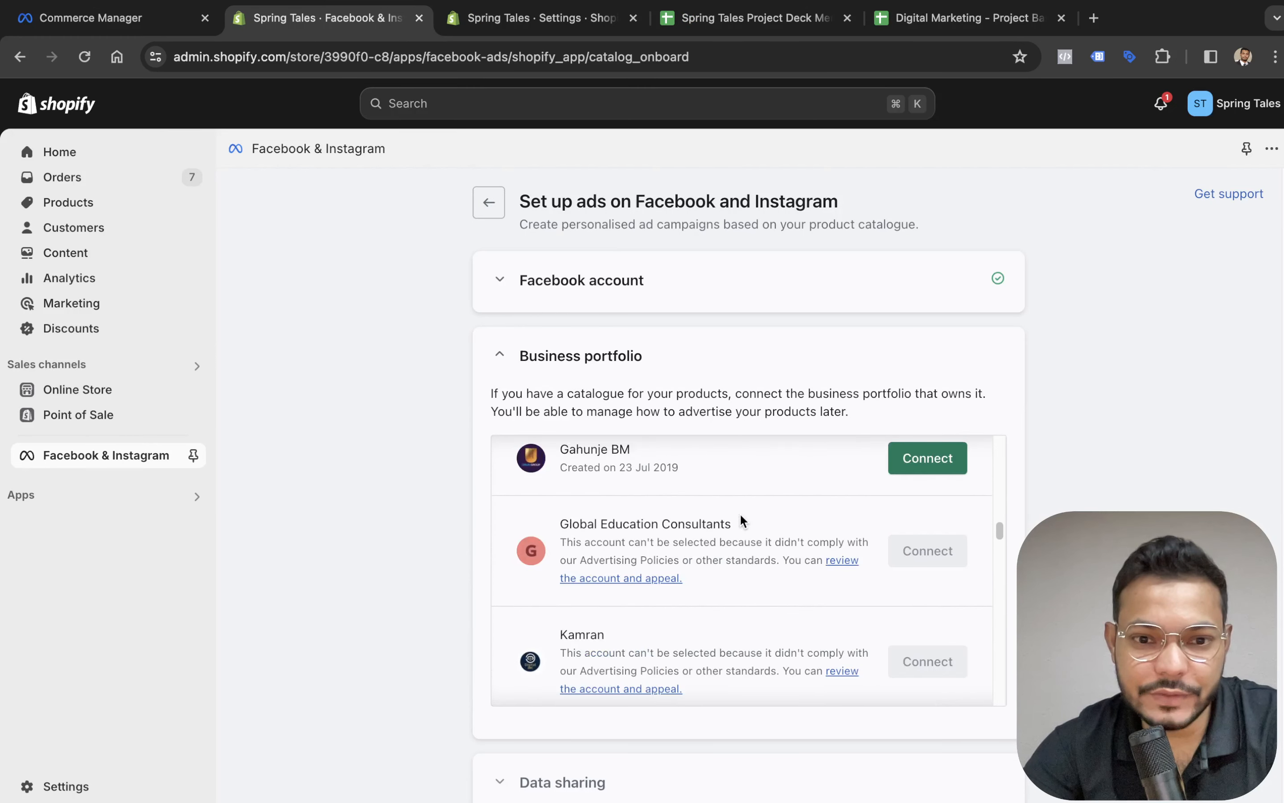
{"action": "scroll", "coordinate": [740, 521], "scroll_direction": "down", "scroll_amount": 4}
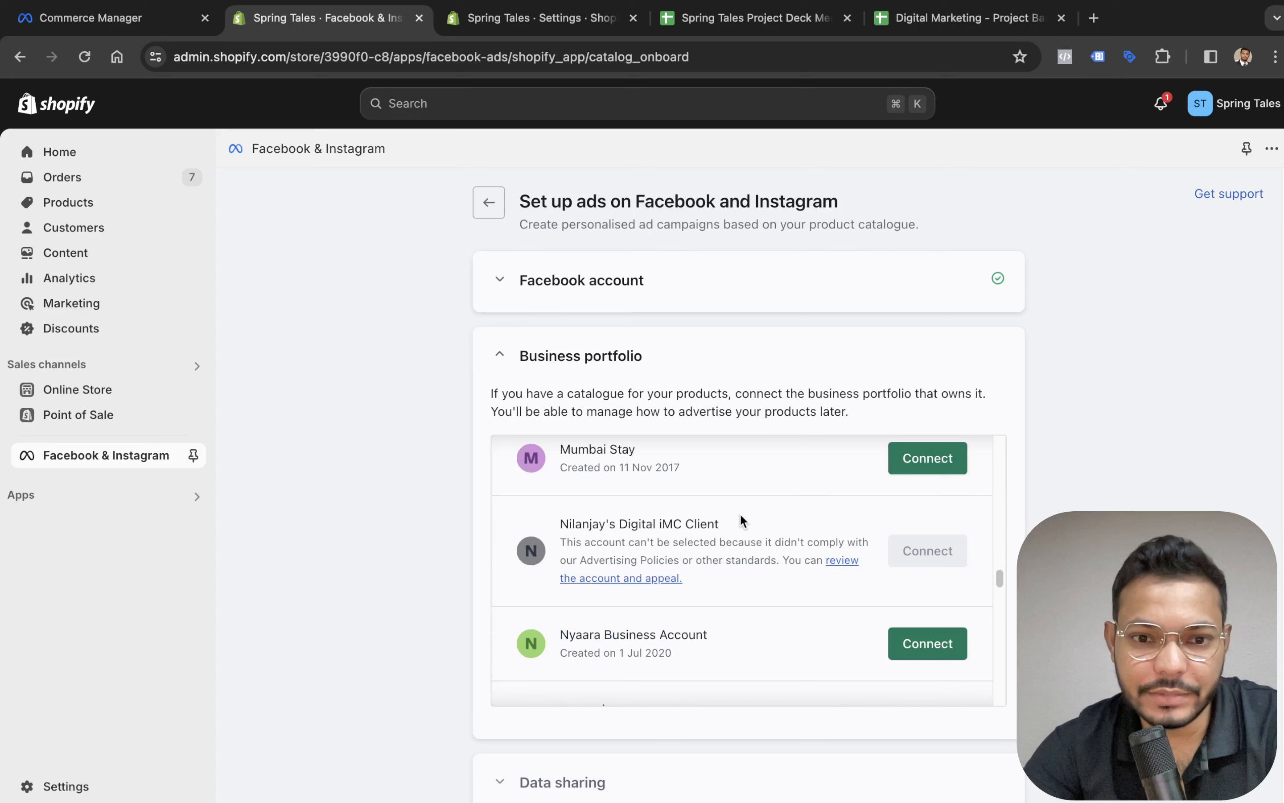
{"action": "scroll", "coordinate": [742, 520], "scroll_direction": "down", "scroll_amount": 5}
{"action": "scroll", "coordinate": [742, 520], "scroll_direction": "down", "scroll_amount": 3}
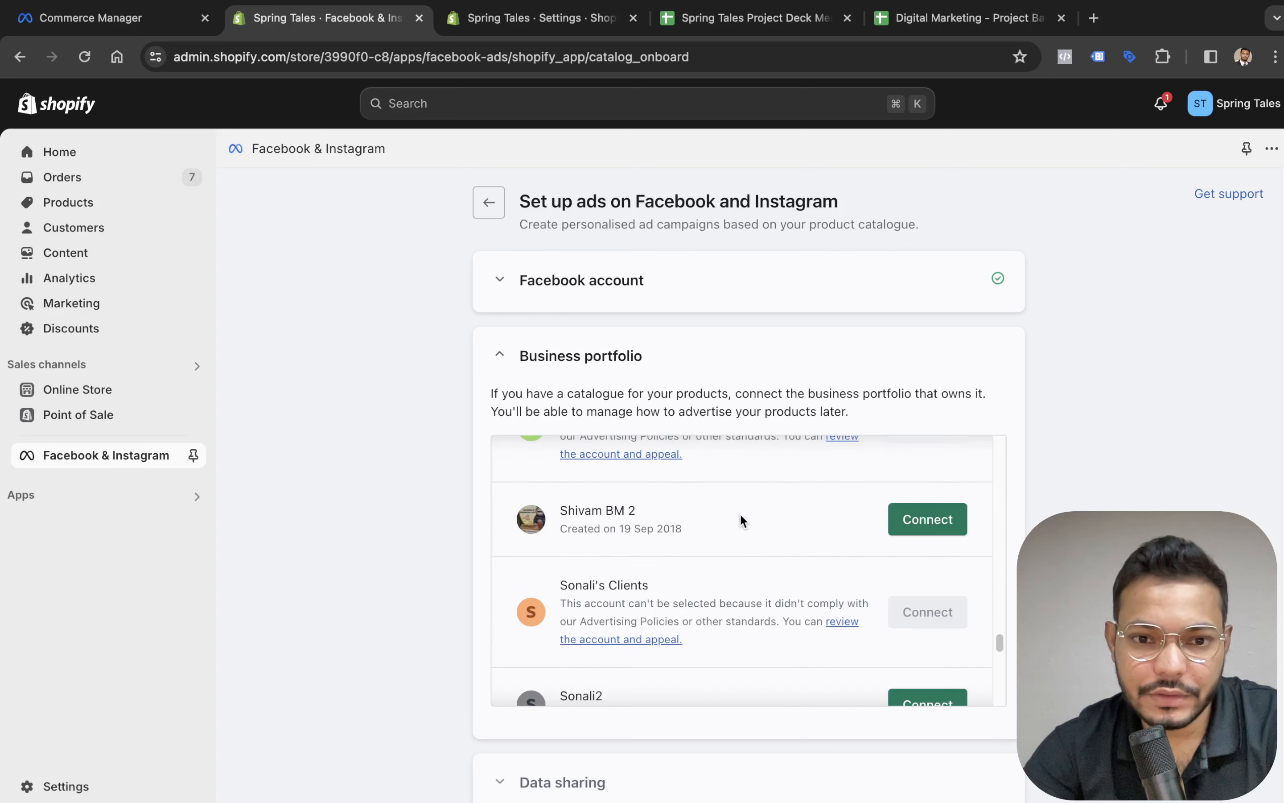
{"action": "scroll", "coordinate": [741, 513], "scroll_direction": "down", "scroll_amount": 4}
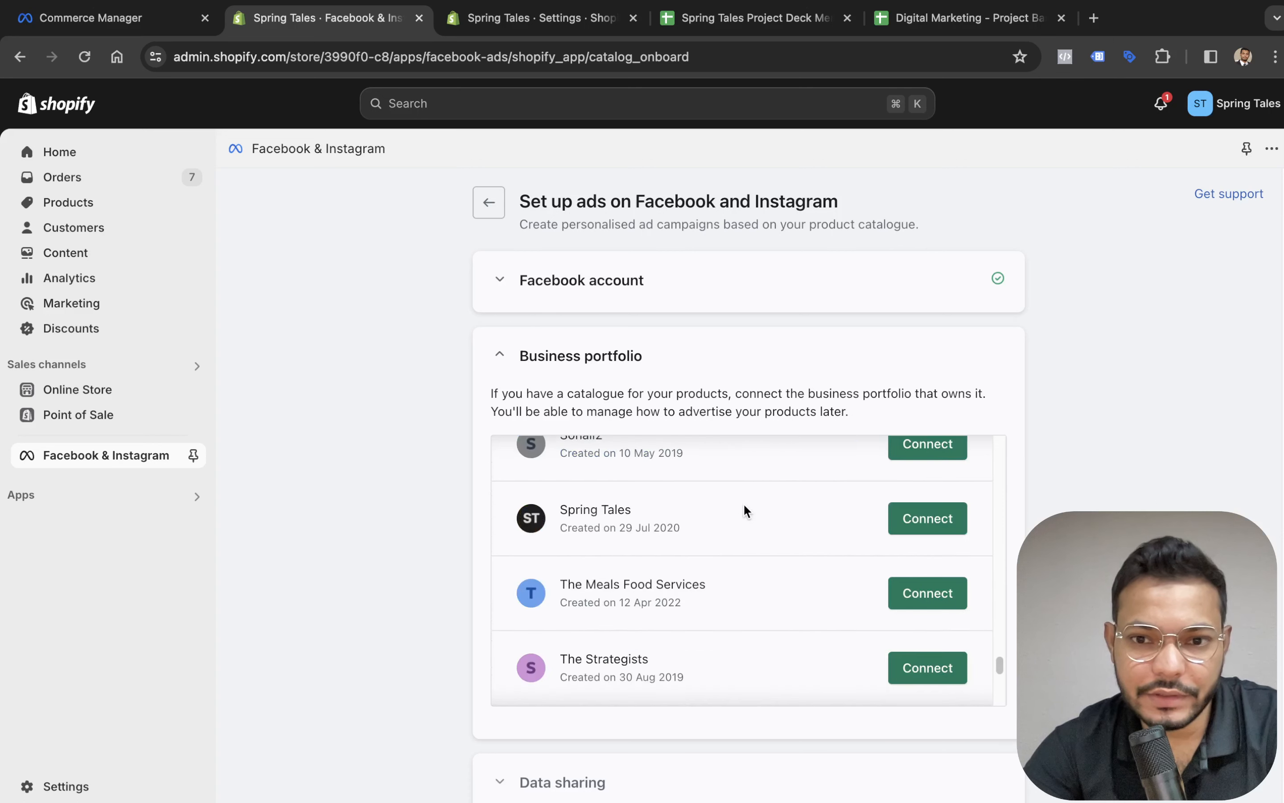
{"action": "left_click", "coordinate": [899, 519]}
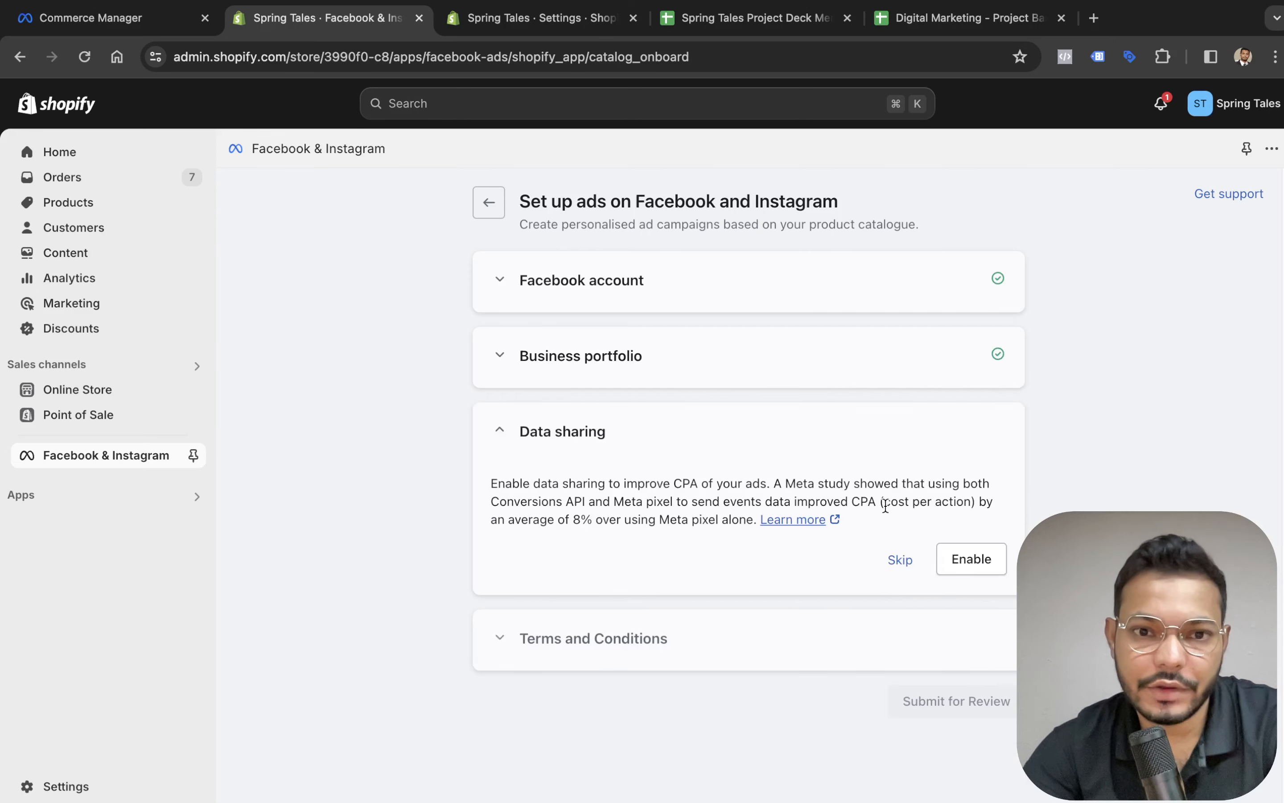
Enable data sharing with the Enhanced preference and connect the Spring Tales Pixel dataset
{"action": "left_click", "coordinate": [973, 557]}
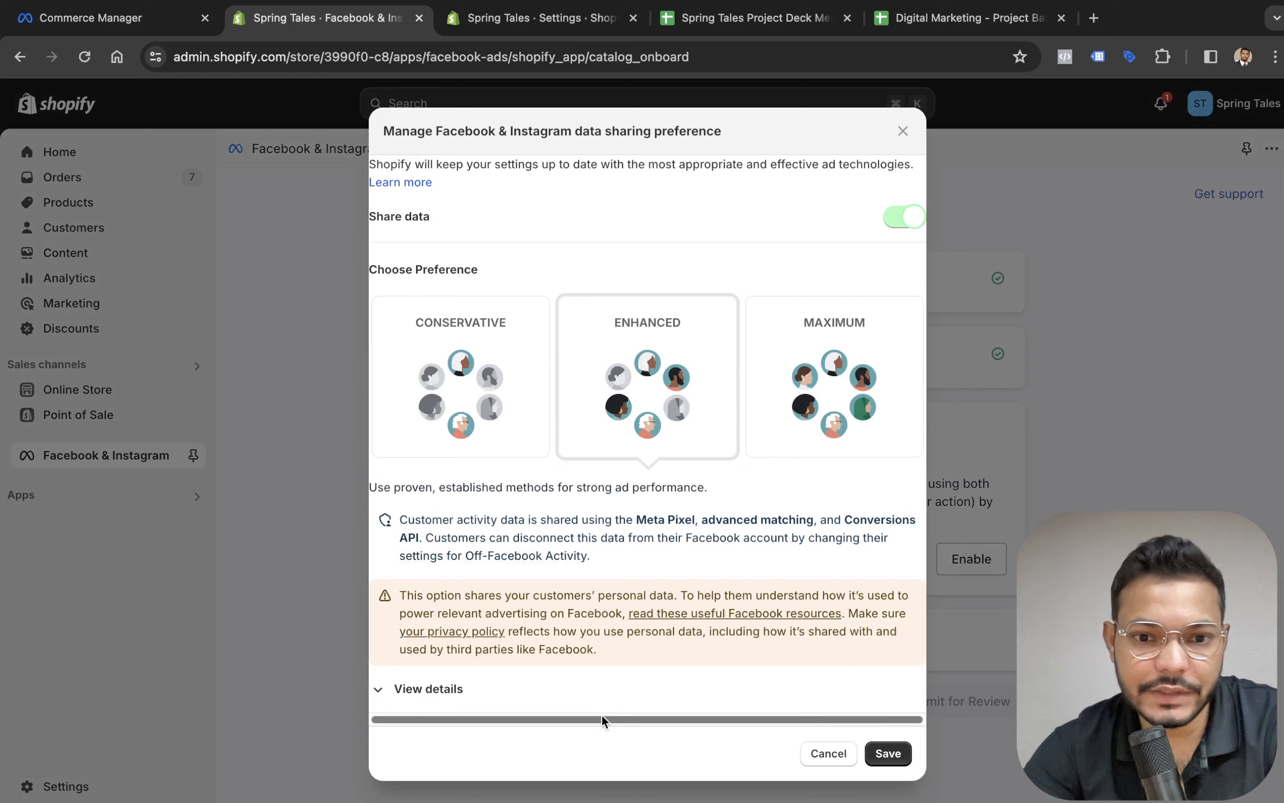
{"action": "left_click", "coordinate": [883, 745]}
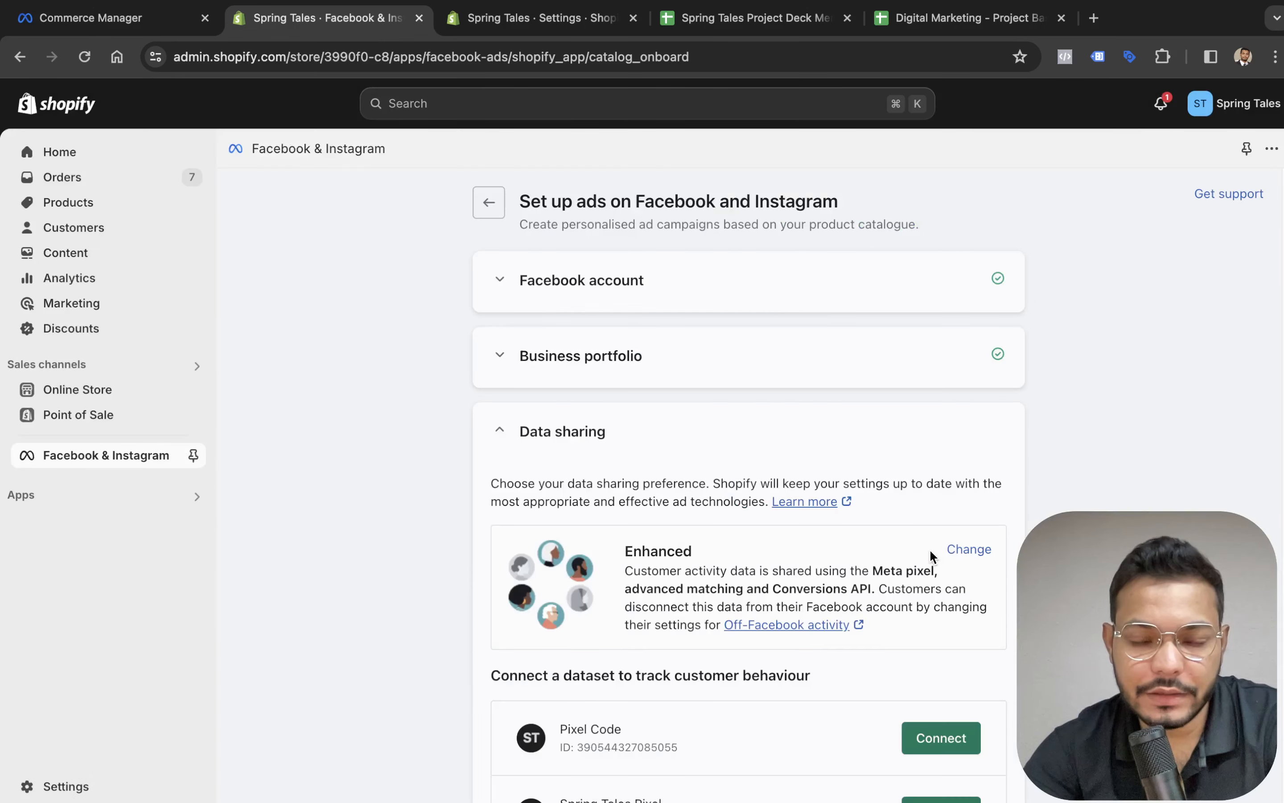
{"action": "scroll", "coordinate": [929, 548], "scroll_direction": "down", "scroll_amount": 5}
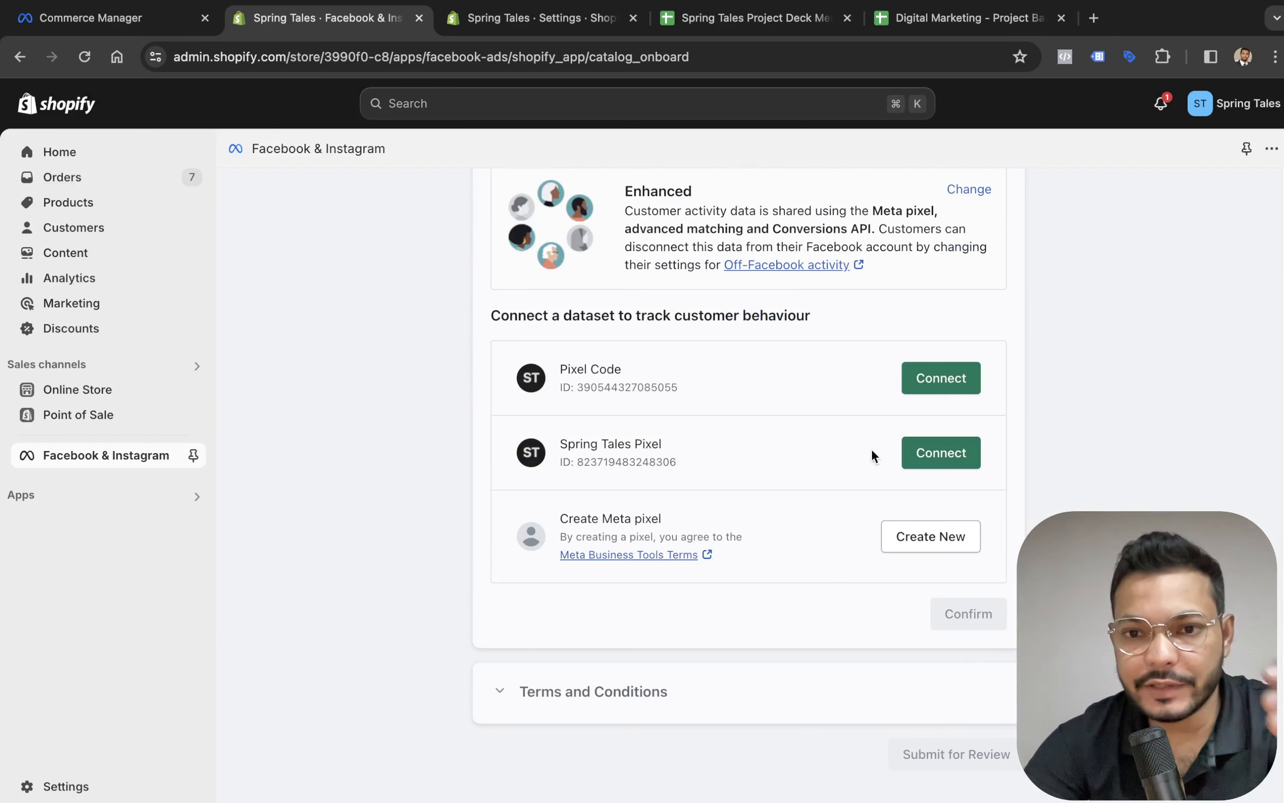
{"action": "left_click", "coordinate": [955, 457]}
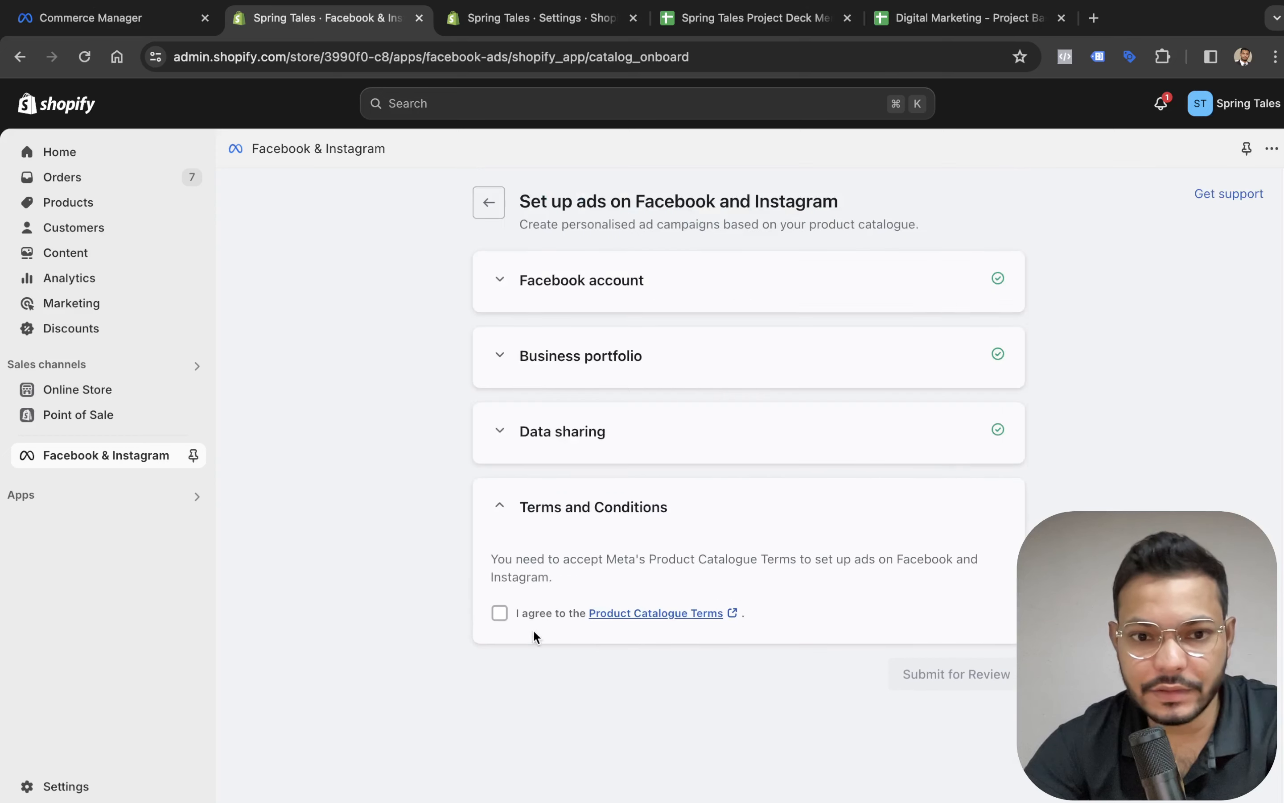
Accept Meta's Product Catalogue Terms and submit the ads setup for review, then reload the Commerce Manager partner platform page
{"action": "left_click", "coordinate": [500, 615]}
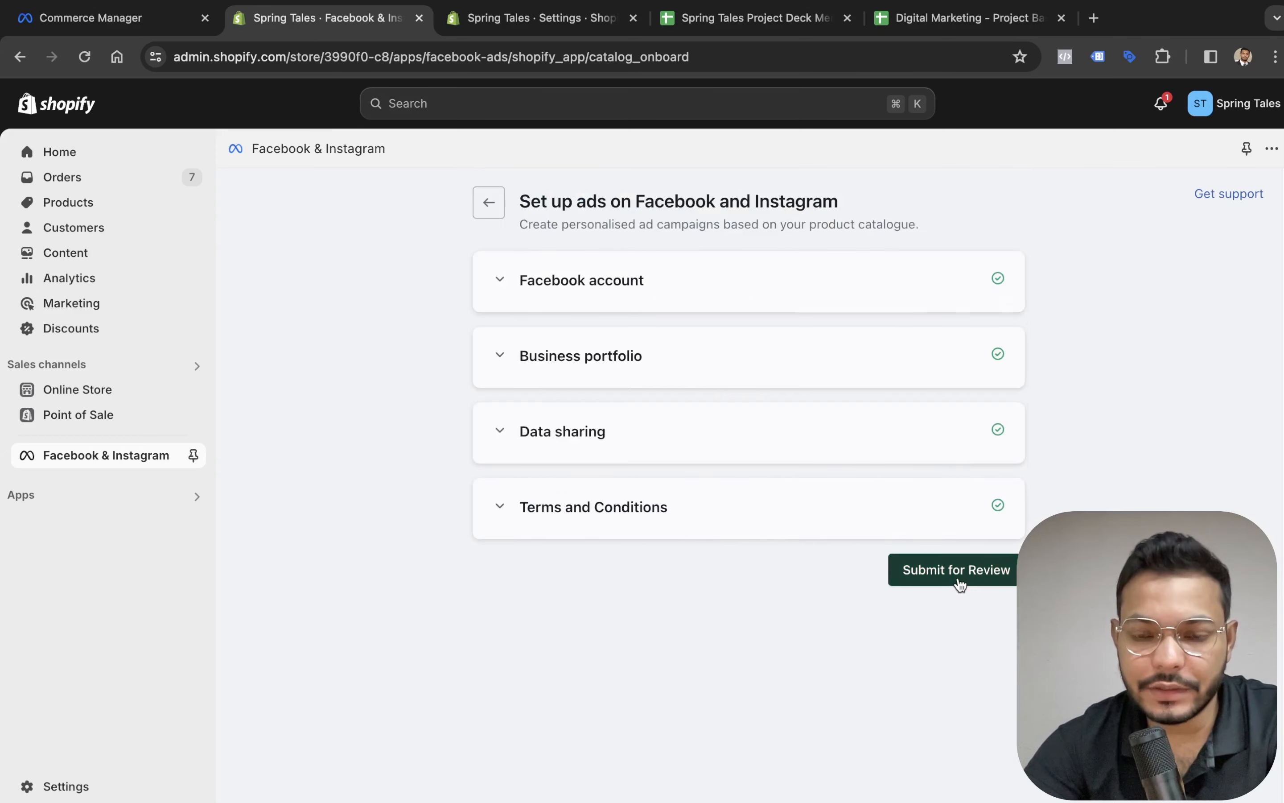
{"action": "left_click", "coordinate": [957, 582]}
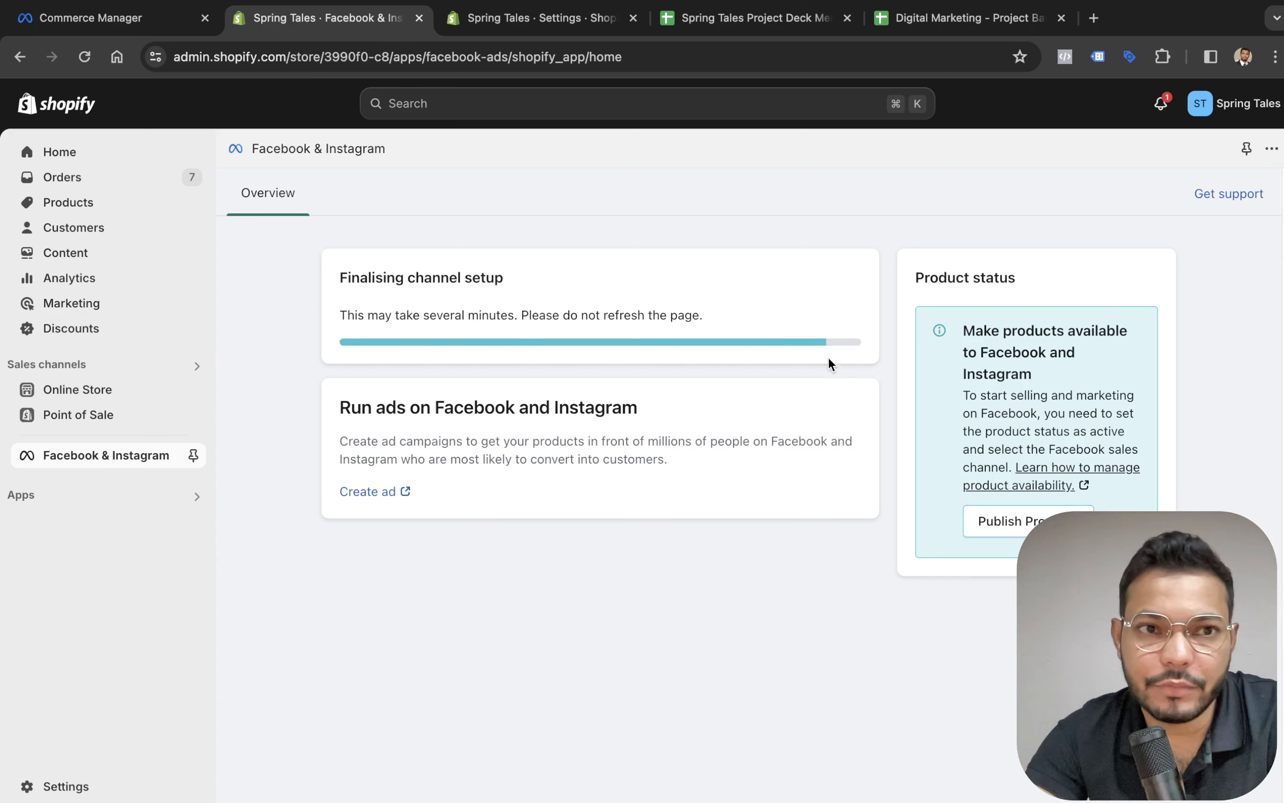
{"action": "left_click_drag", "start_coordinate": [90, 18], "coordinate": [319, 22]}
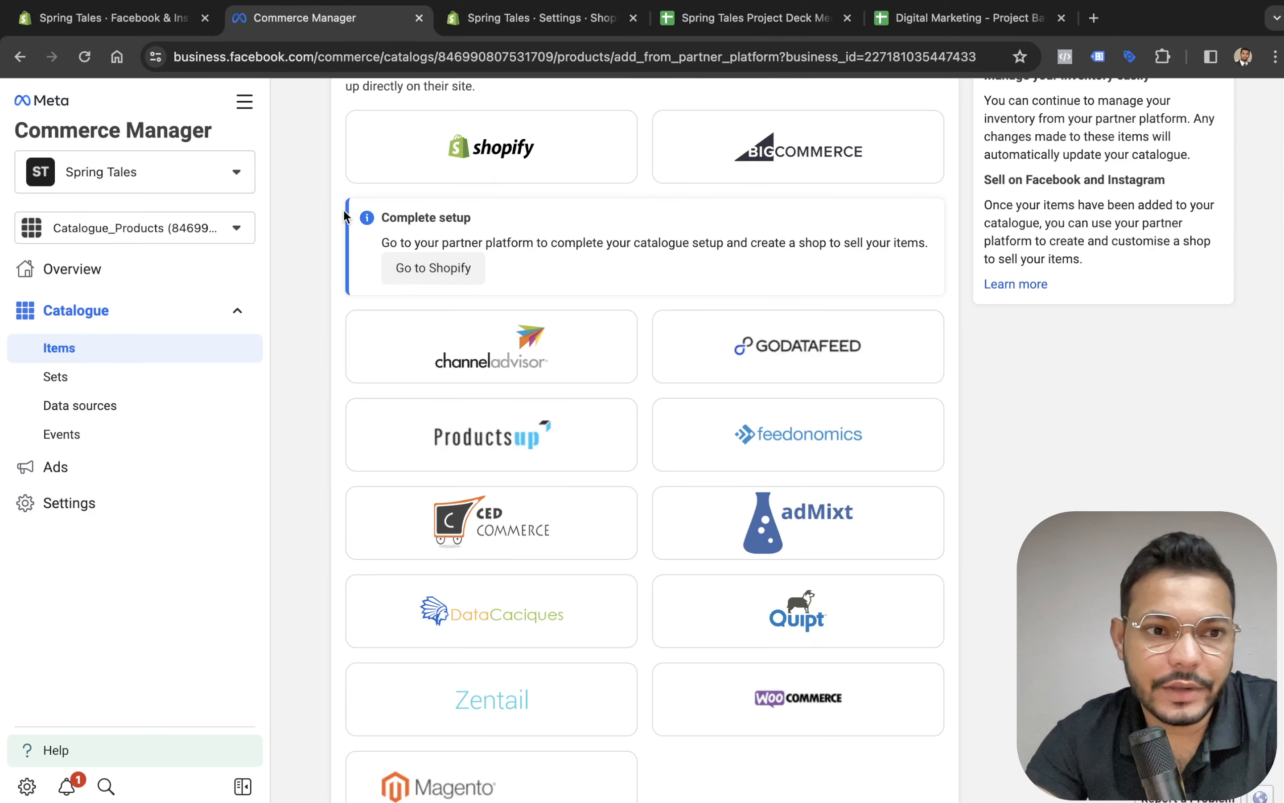
{"action": "left_click", "coordinate": [86, 58]}
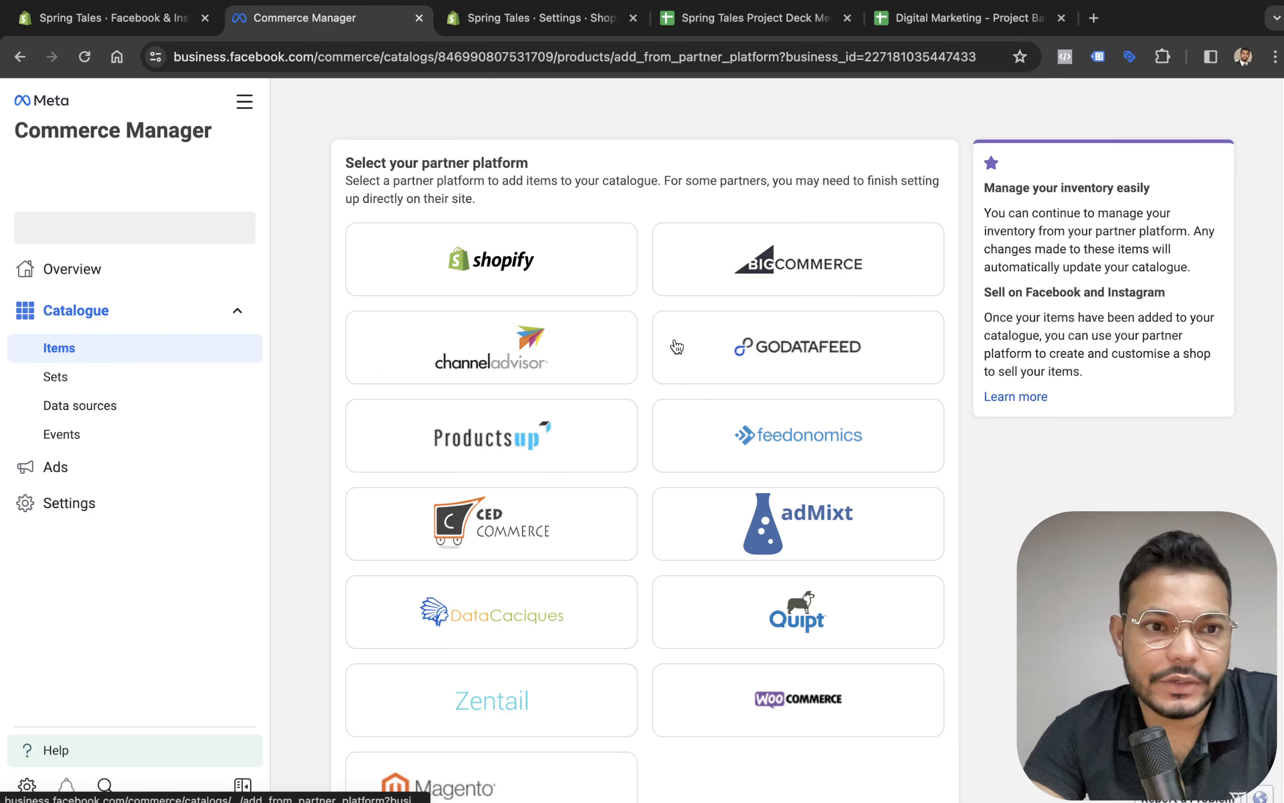
Publish all active Shopify products to the Facebook & Instagram sales channel
{"action": "key", "text": "ctrl+shift+Tab"}
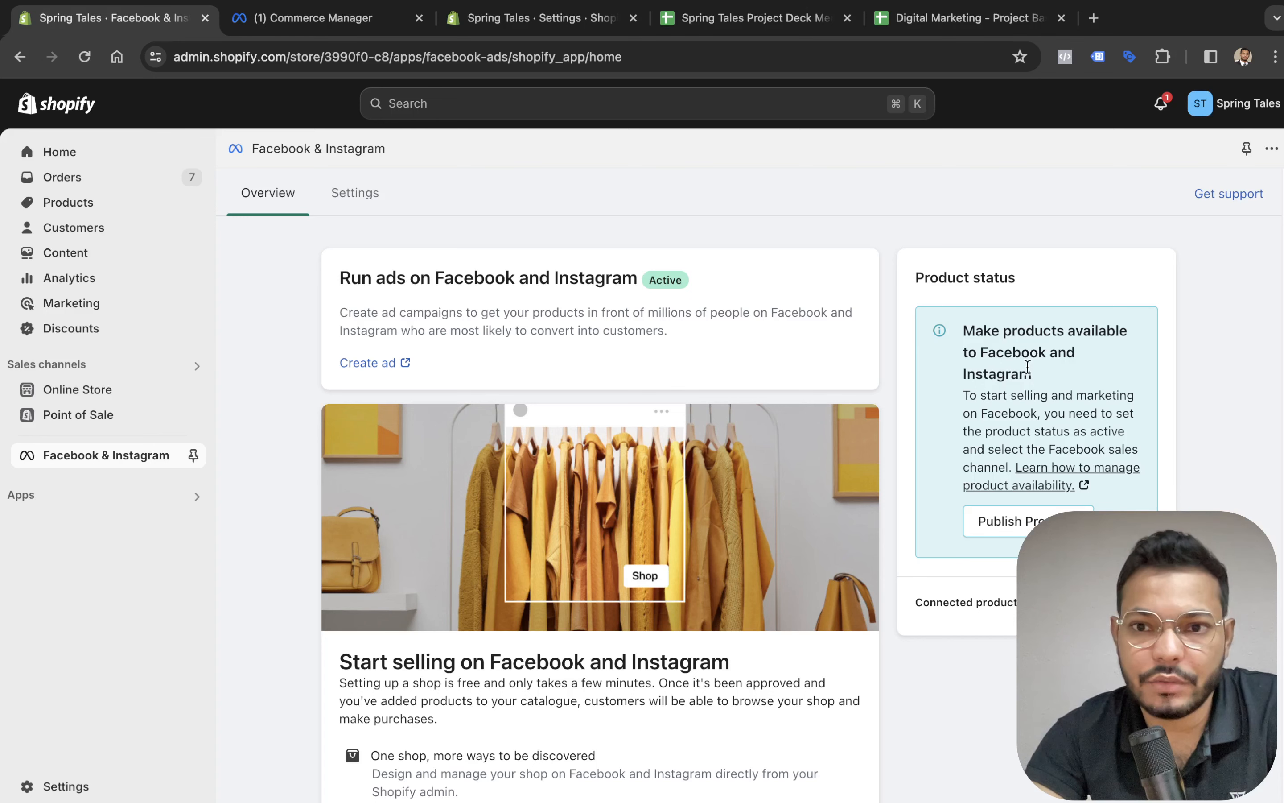
{"action": "left_click", "coordinate": [1008, 521]}
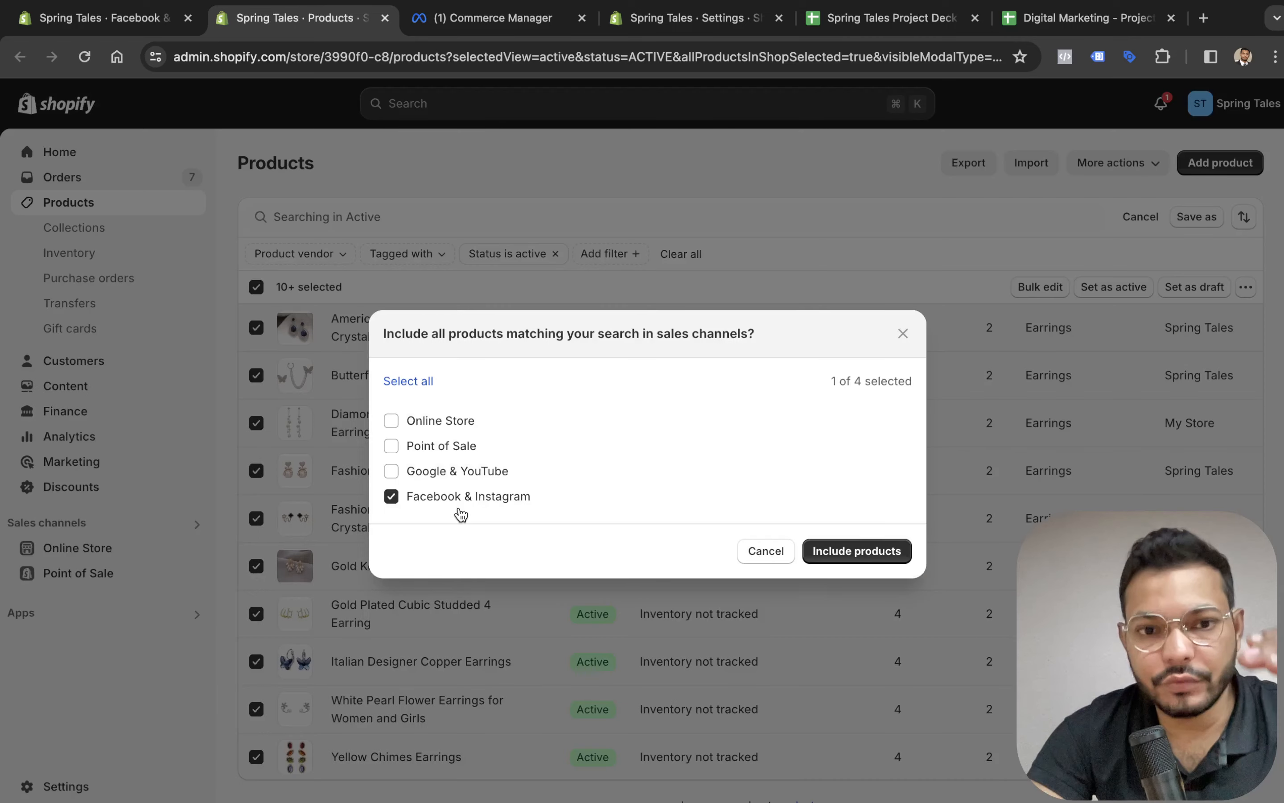
{"action": "left_click", "coordinate": [843, 552]}
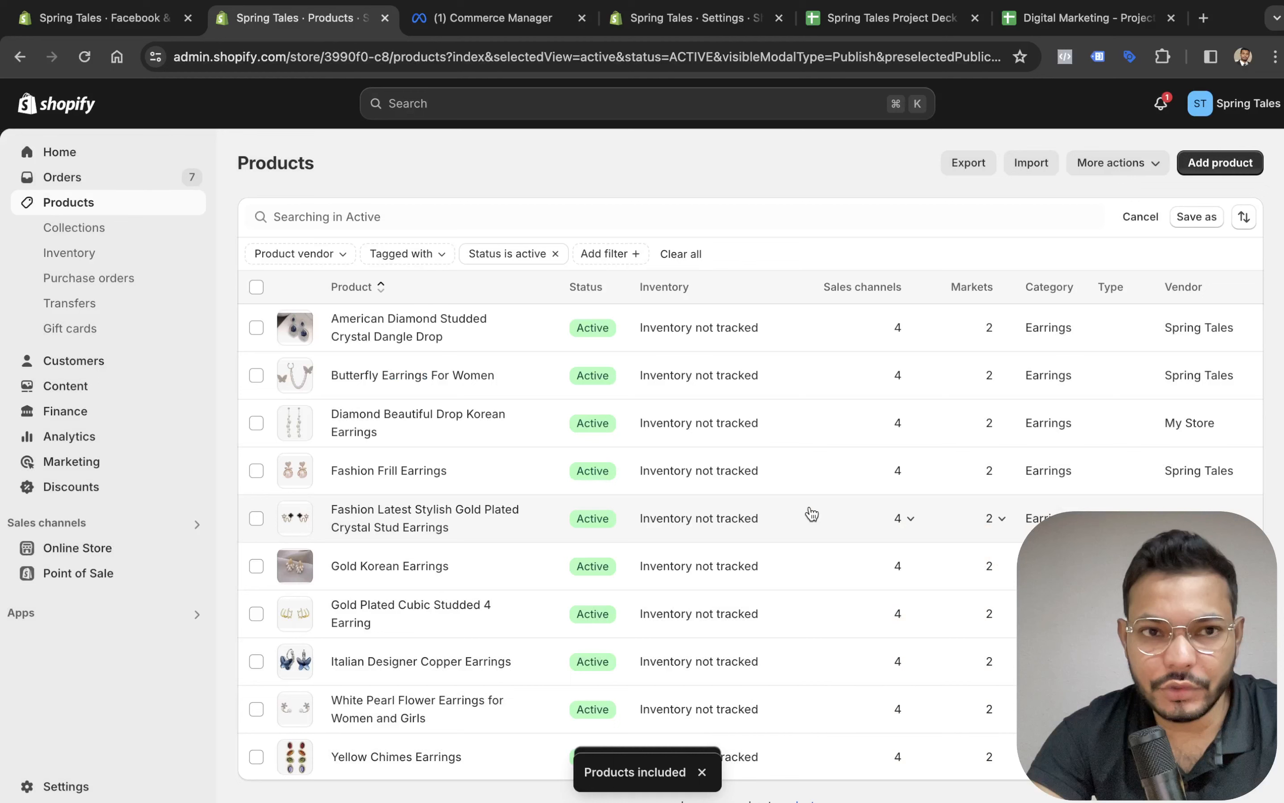
Refresh Commerce Manager, switch to the Shopify Product Catalog catalogue, and open its list of items
{"action": "key", "text": "ctrl+Tab"}
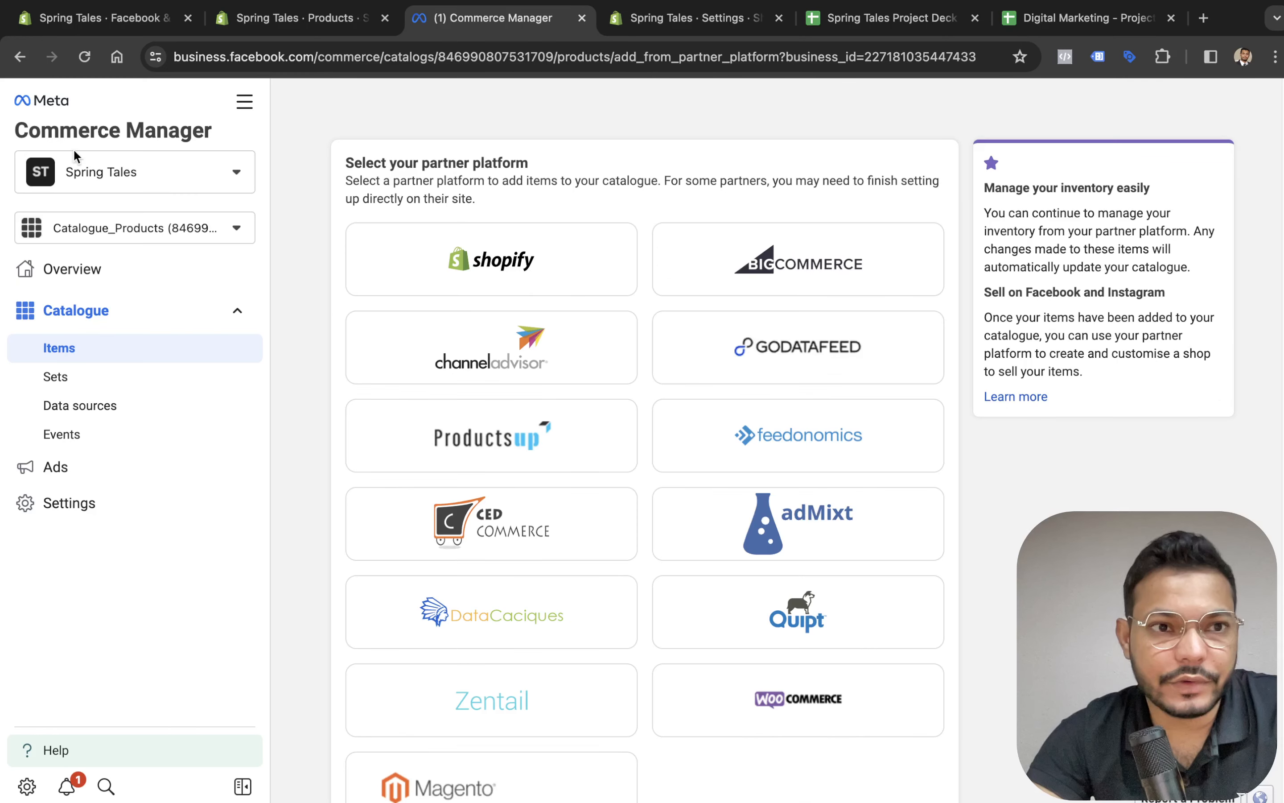
{"action": "left_click", "coordinate": [83, 56]}
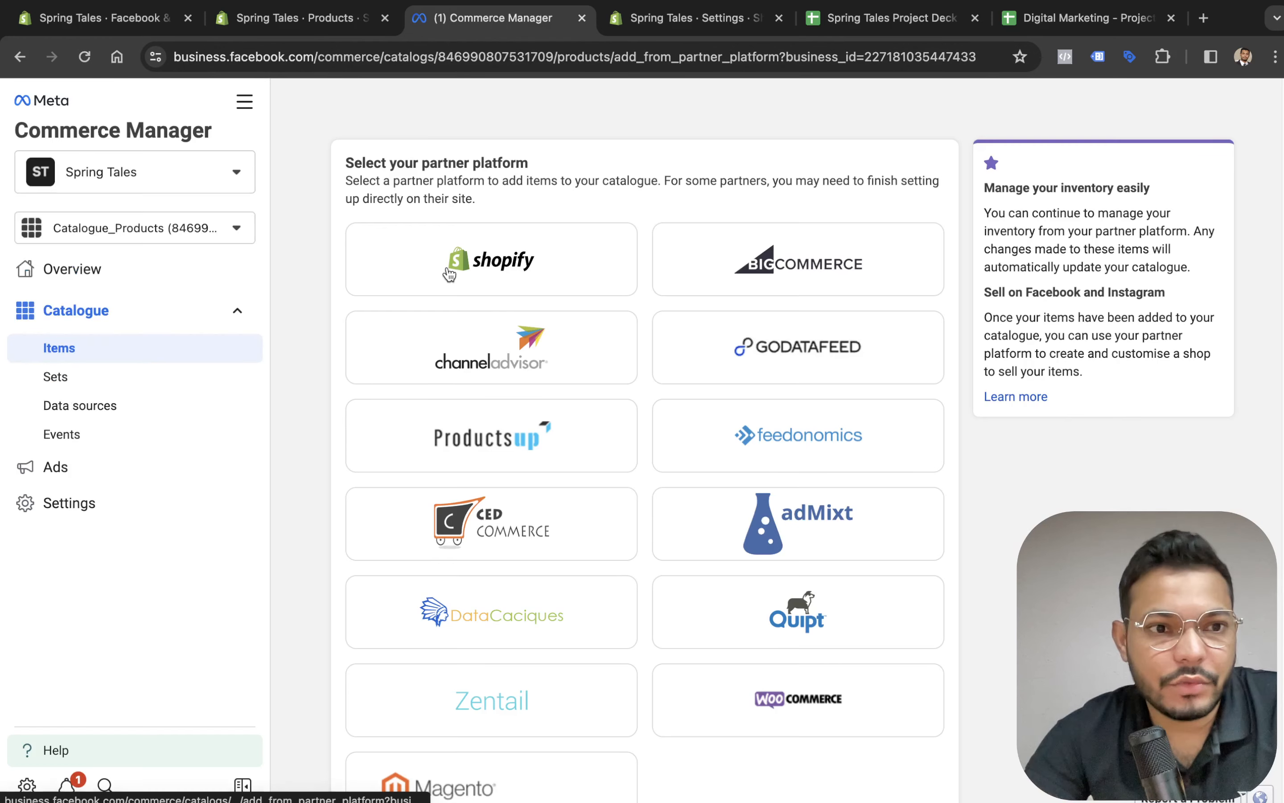
{"action": "left_click", "coordinate": [156, 227]}
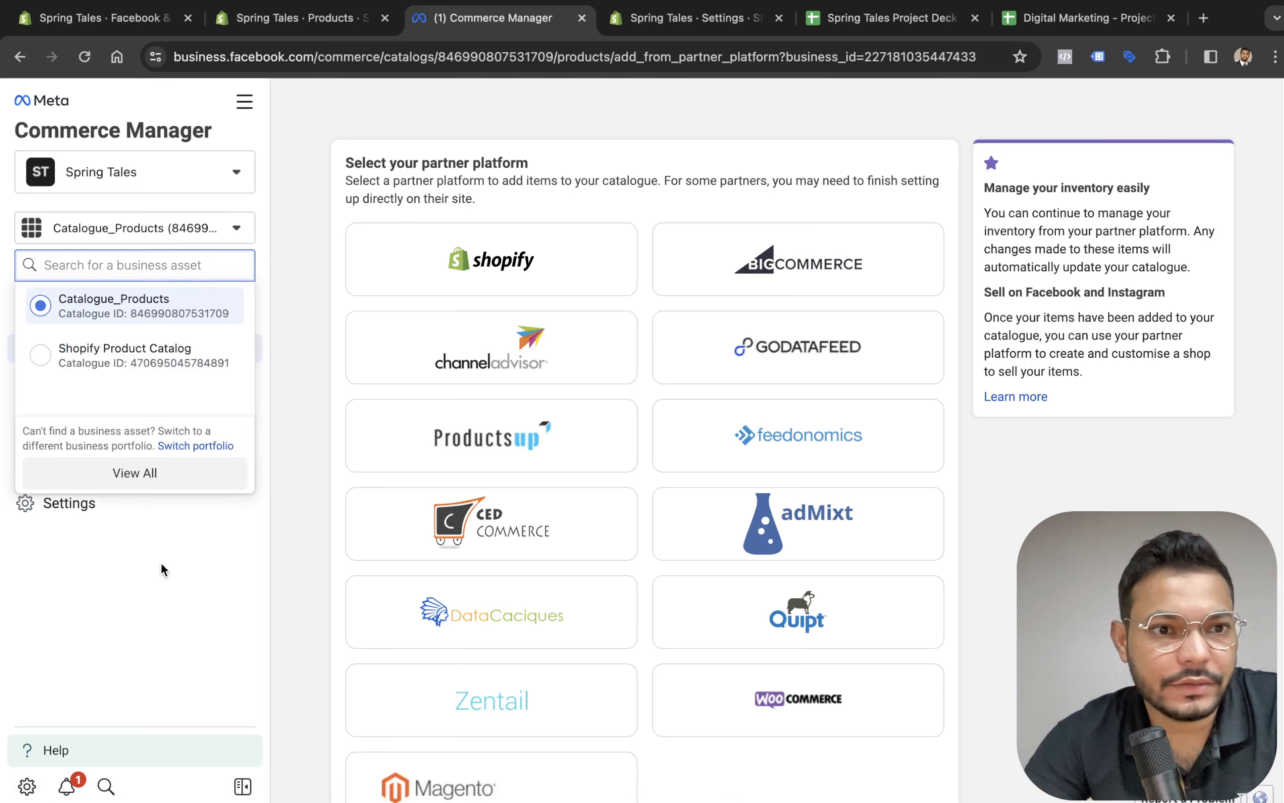
{"action": "left_click", "coordinate": [125, 362]}
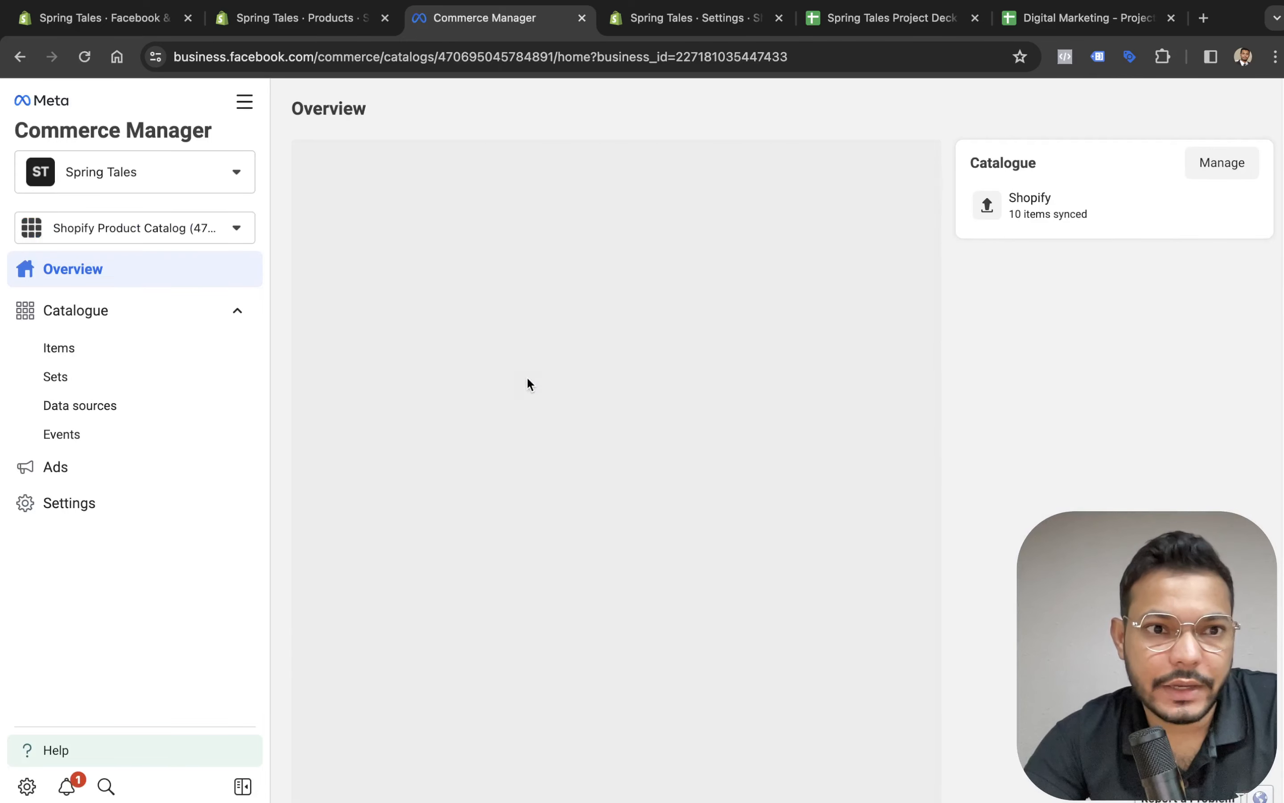
{"action": "left_click", "coordinate": [132, 363]}
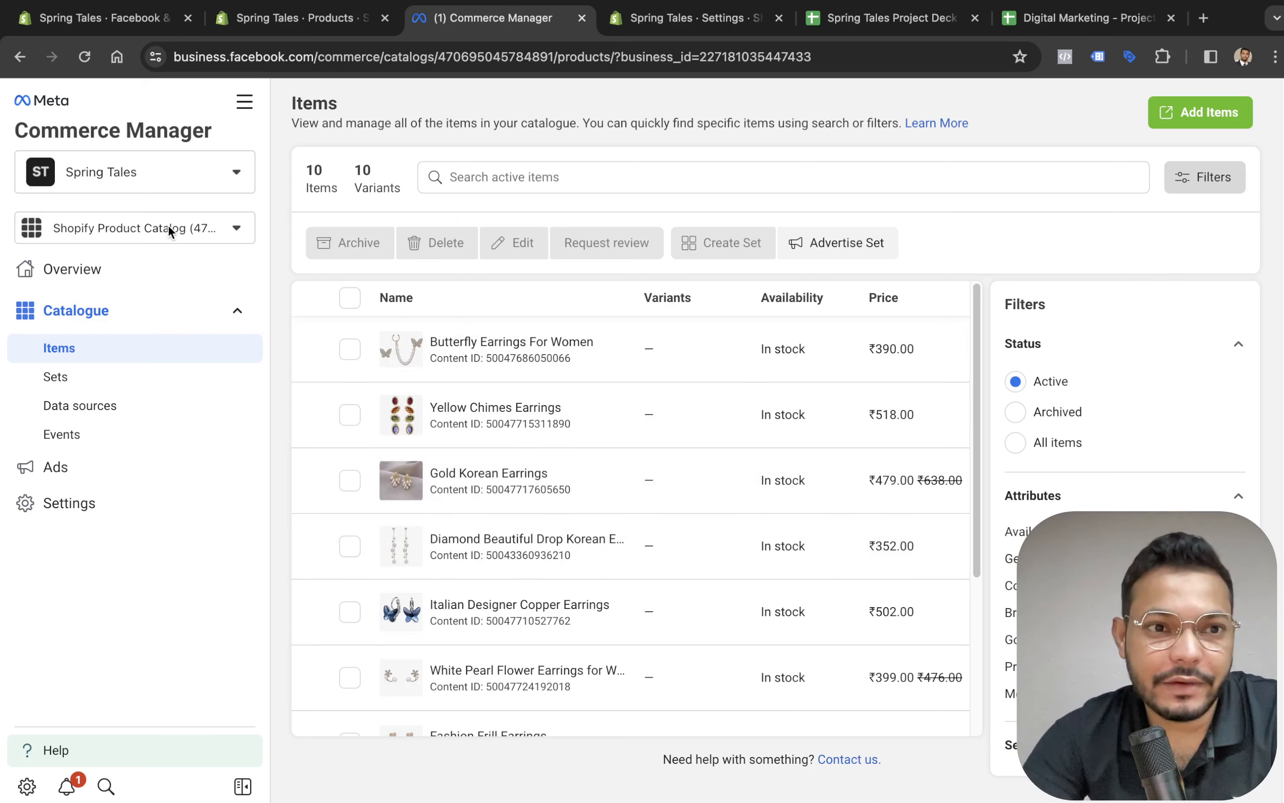
{"action": "left_click", "coordinate": [168, 223]}
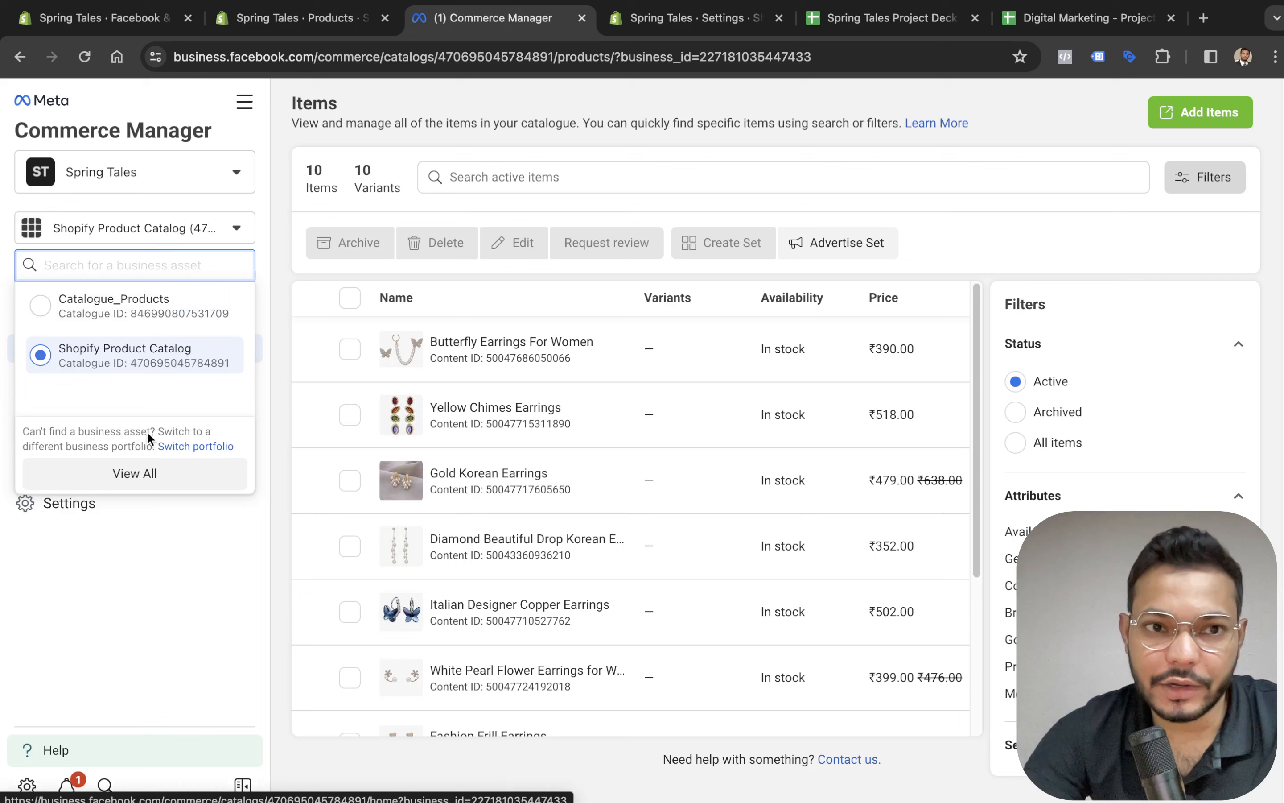
{"action": "left_click", "coordinate": [194, 602]}
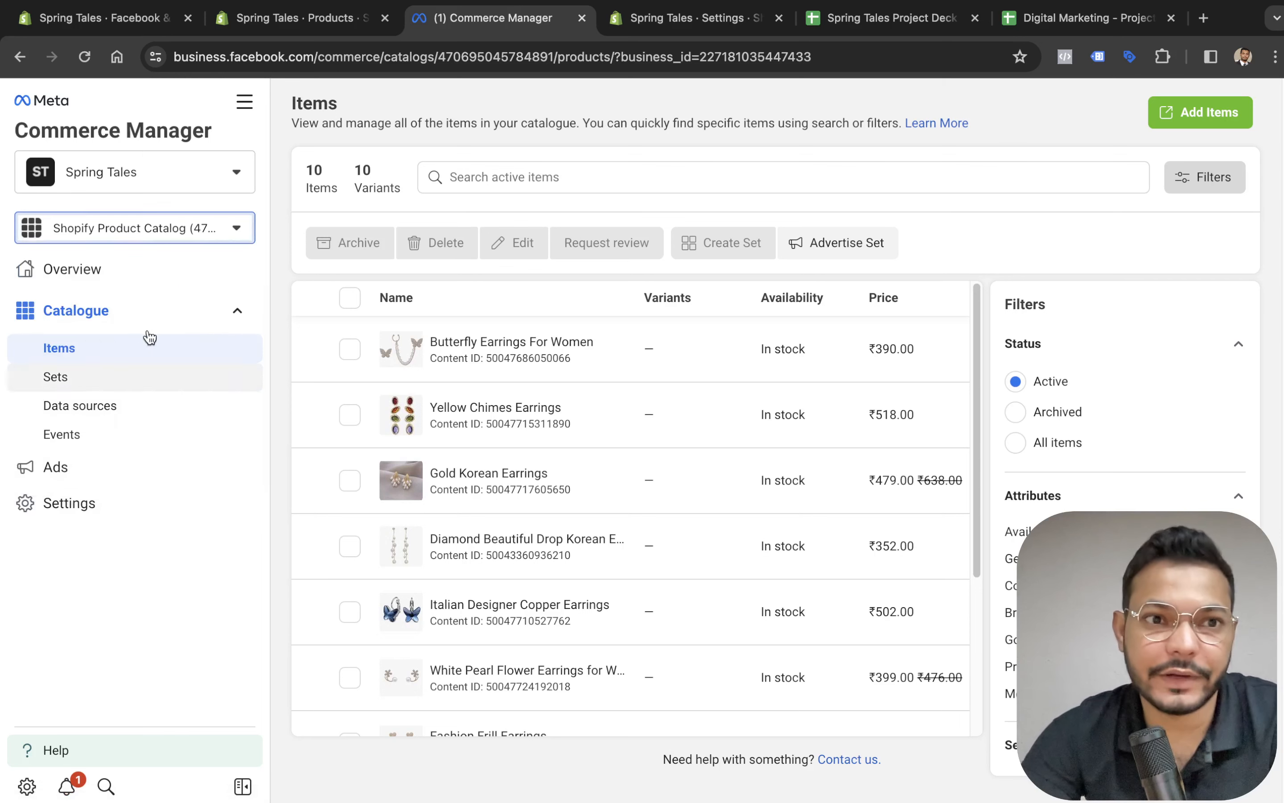
Switch to Ads Manager and create a new campaign with the Traffic objective, using the manual traffic campaign setup
{"action": "left_click", "coordinate": [244, 101]}
{"action": "left_click", "coordinate": [338, 192]}
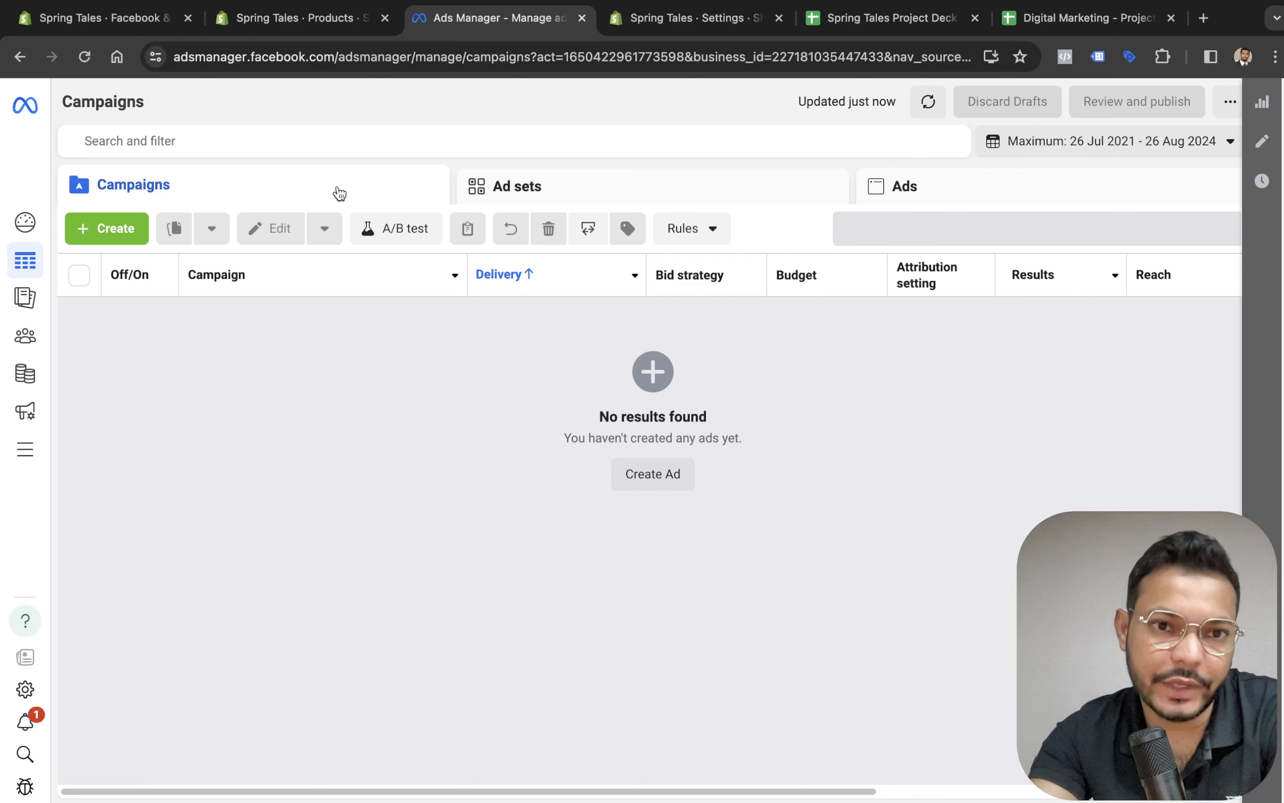
{"action": "left_click", "coordinate": [139, 236]}
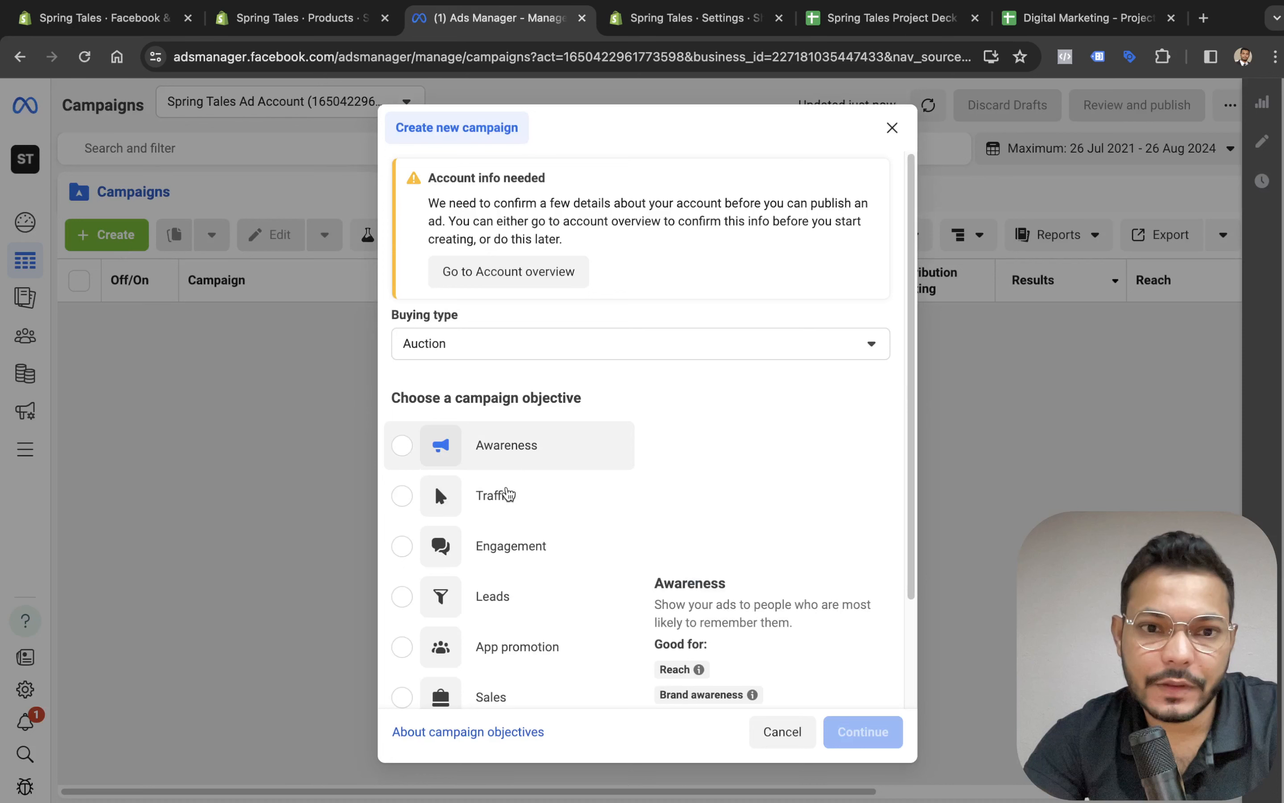
{"action": "double_click", "coordinate": [508, 494]}
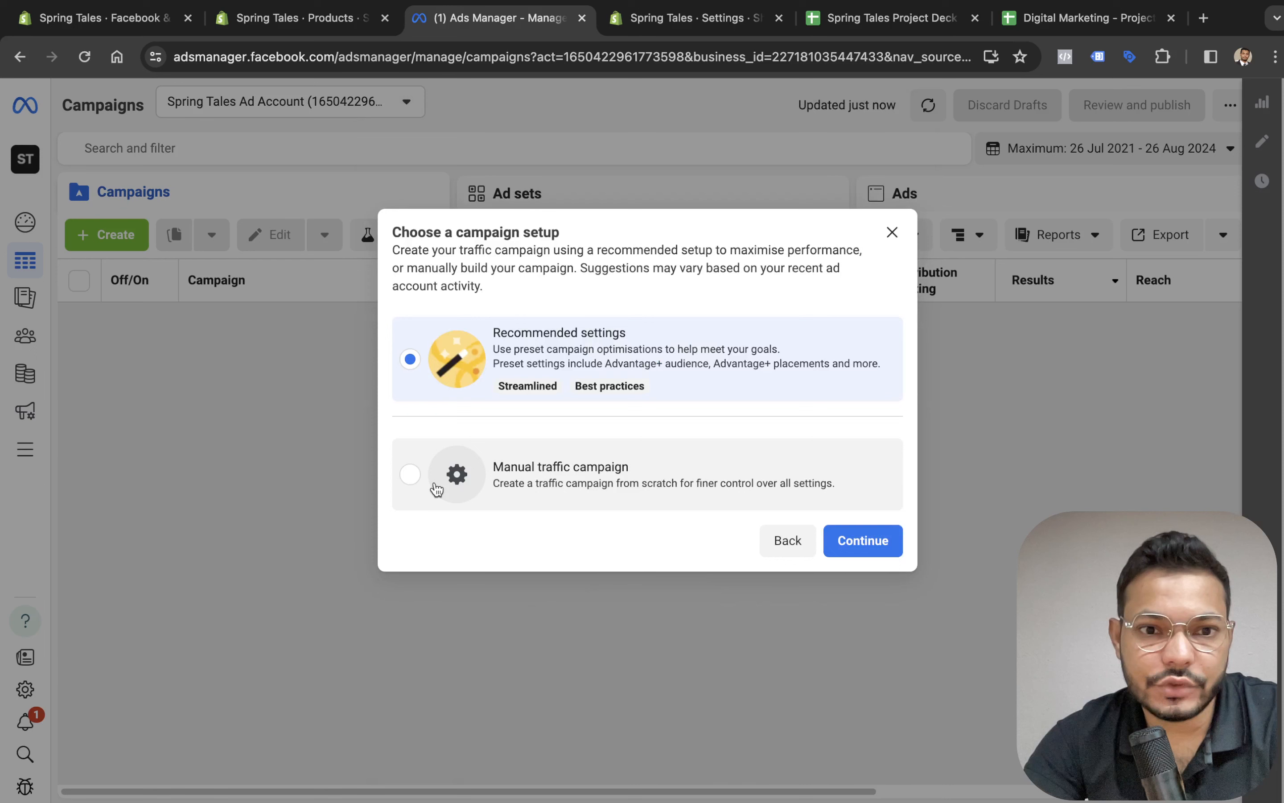
{"action": "double_click", "coordinate": [437, 488]}
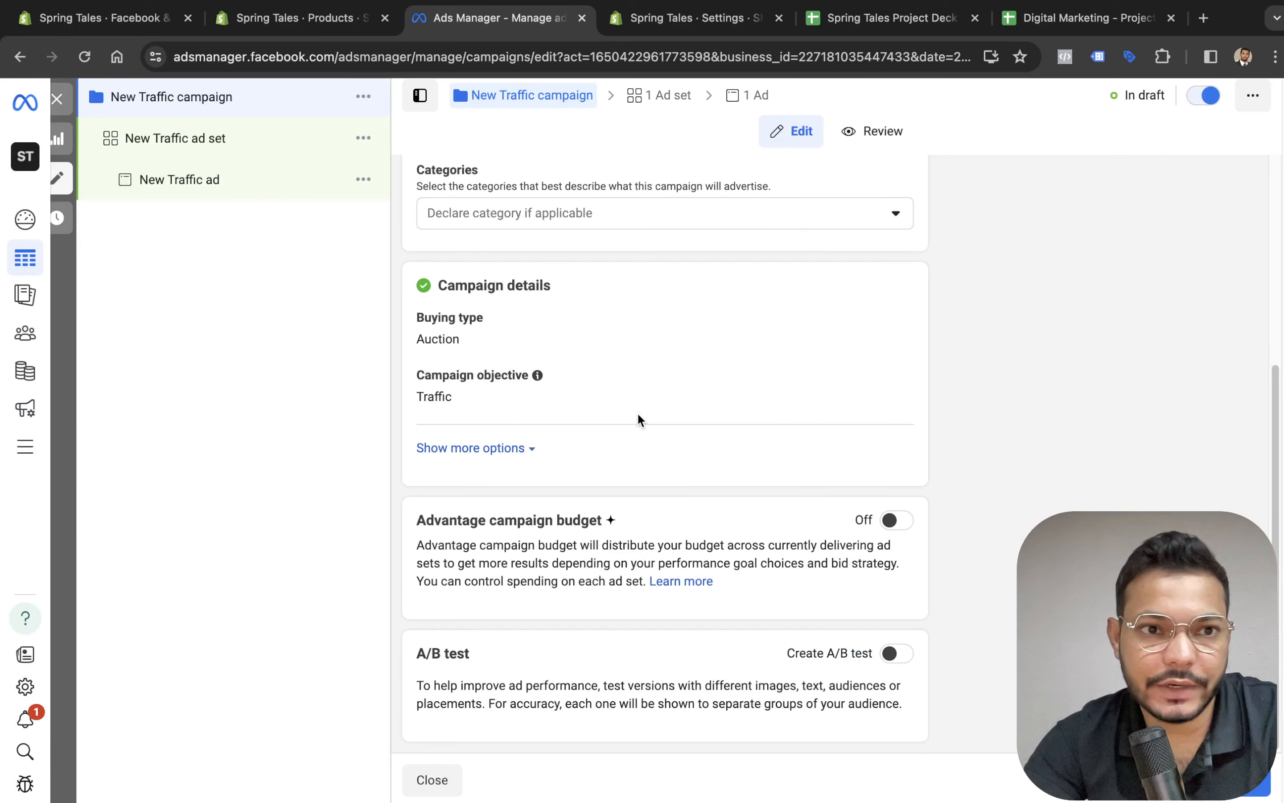
Set the Facebook Page of the New Traffic ad set to Spring Tales
{"action": "left_click", "coordinate": [206, 154]}
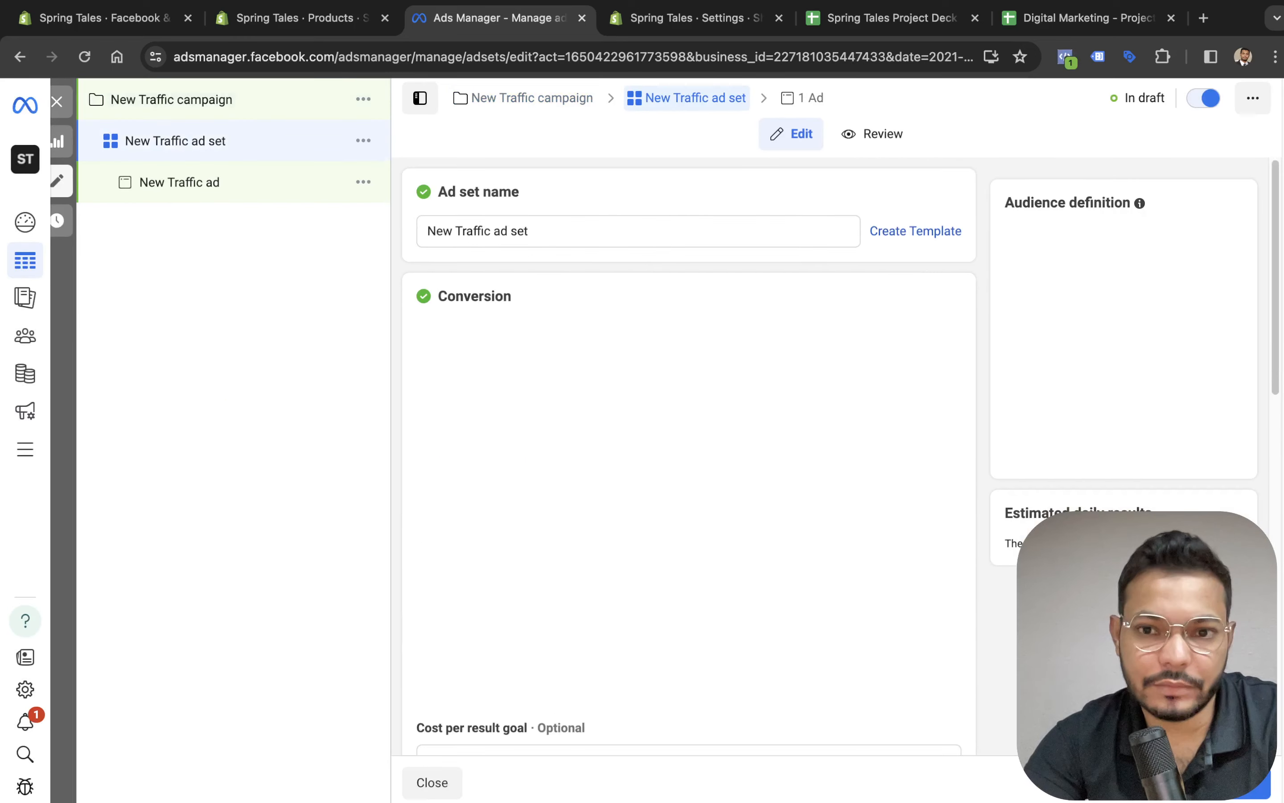
{"action": "left_click", "coordinate": [214, 183]}
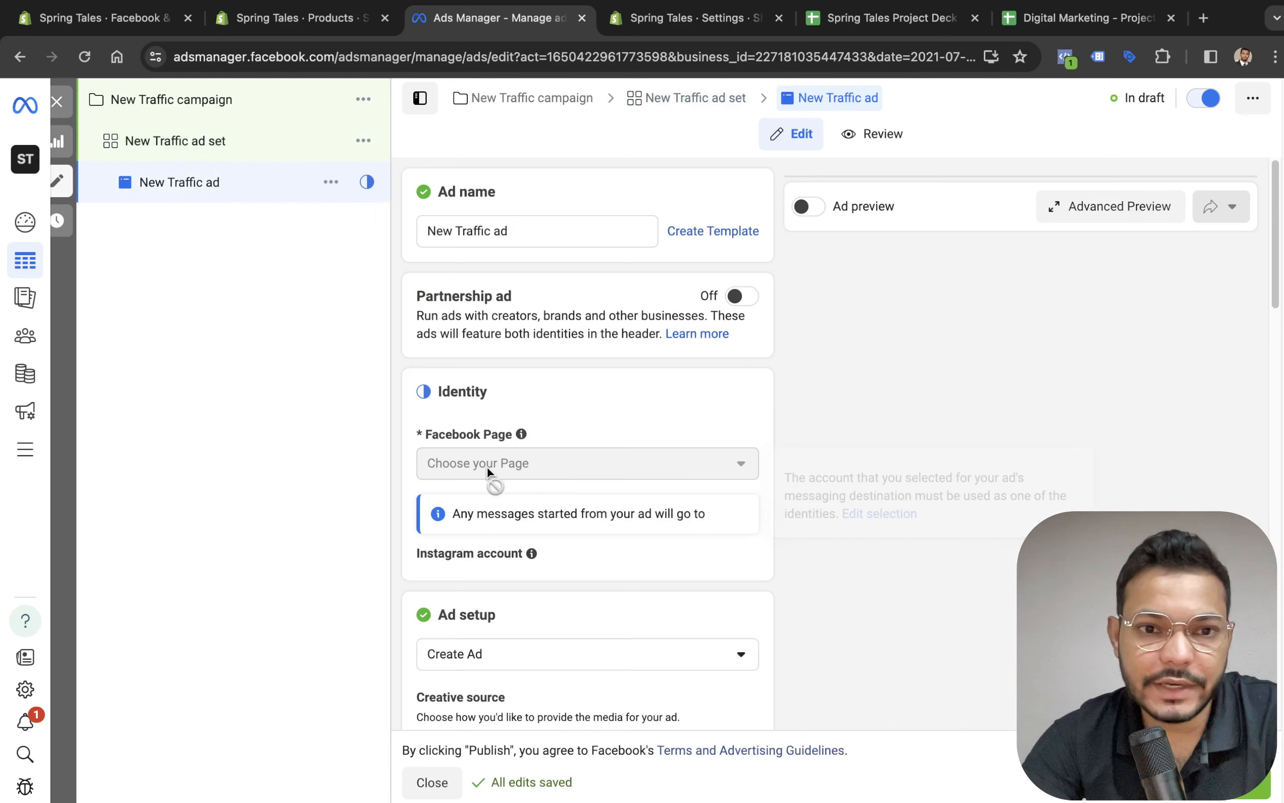
{"action": "left_click", "coordinate": [215, 158]}
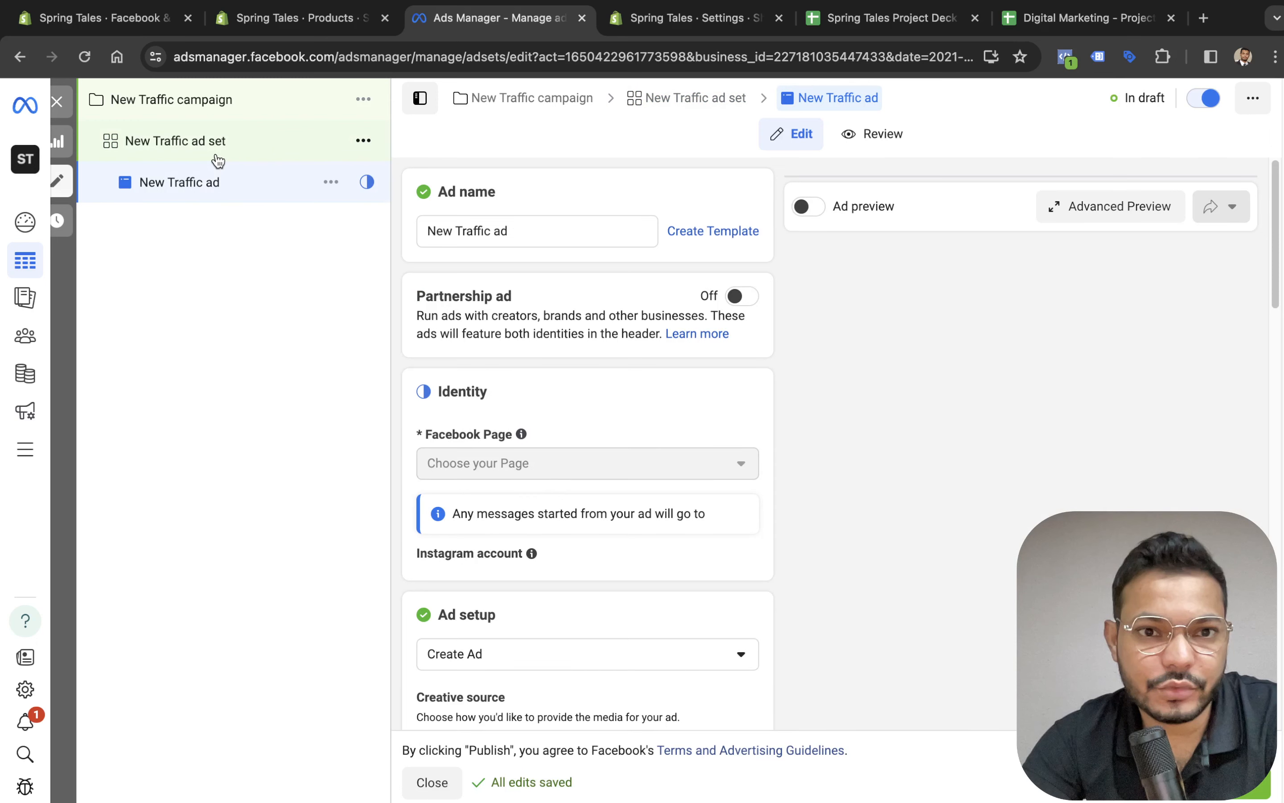
{"action": "scroll", "coordinate": [573, 436], "scroll_direction": "down", "scroll_amount": 10}
{"action": "scroll", "coordinate": [600, 461], "scroll_direction": "down", "scroll_amount": 10}
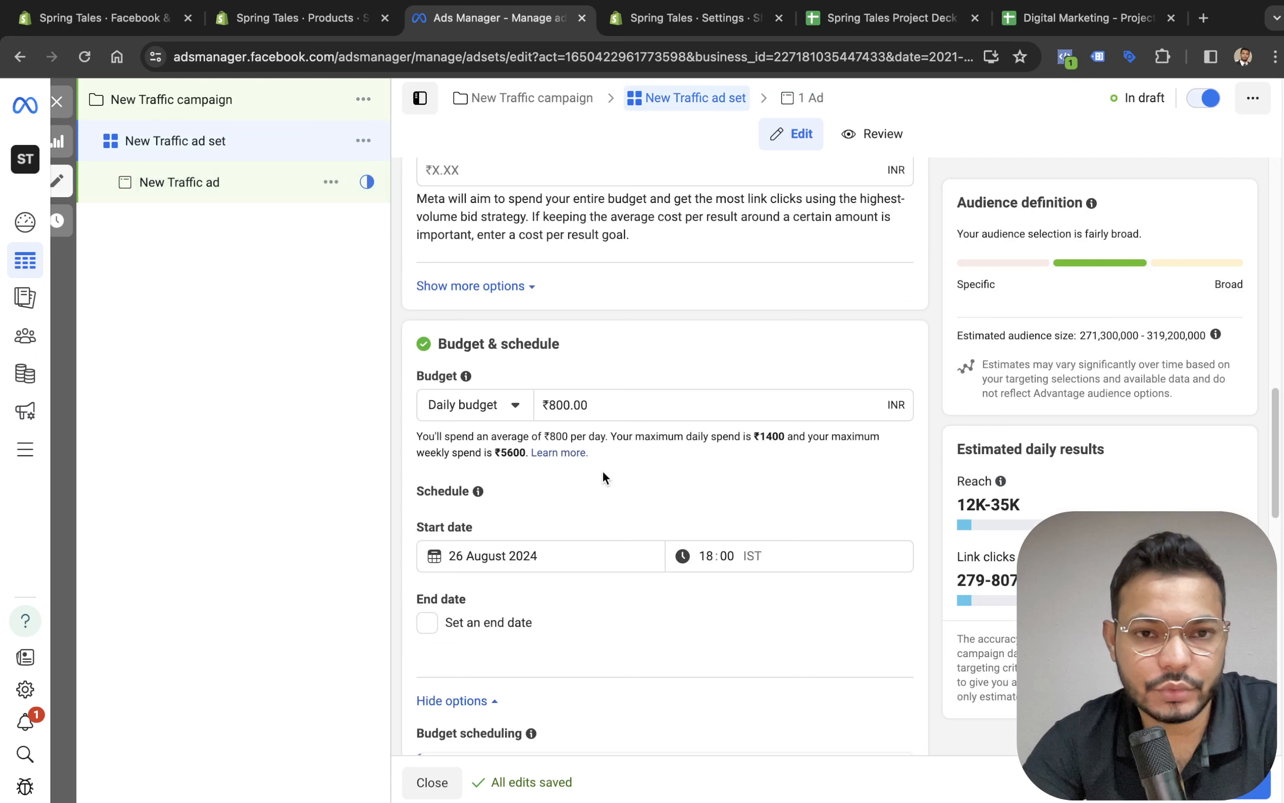
{"action": "scroll", "coordinate": [602, 470], "scroll_direction": "up", "scroll_amount": 10}
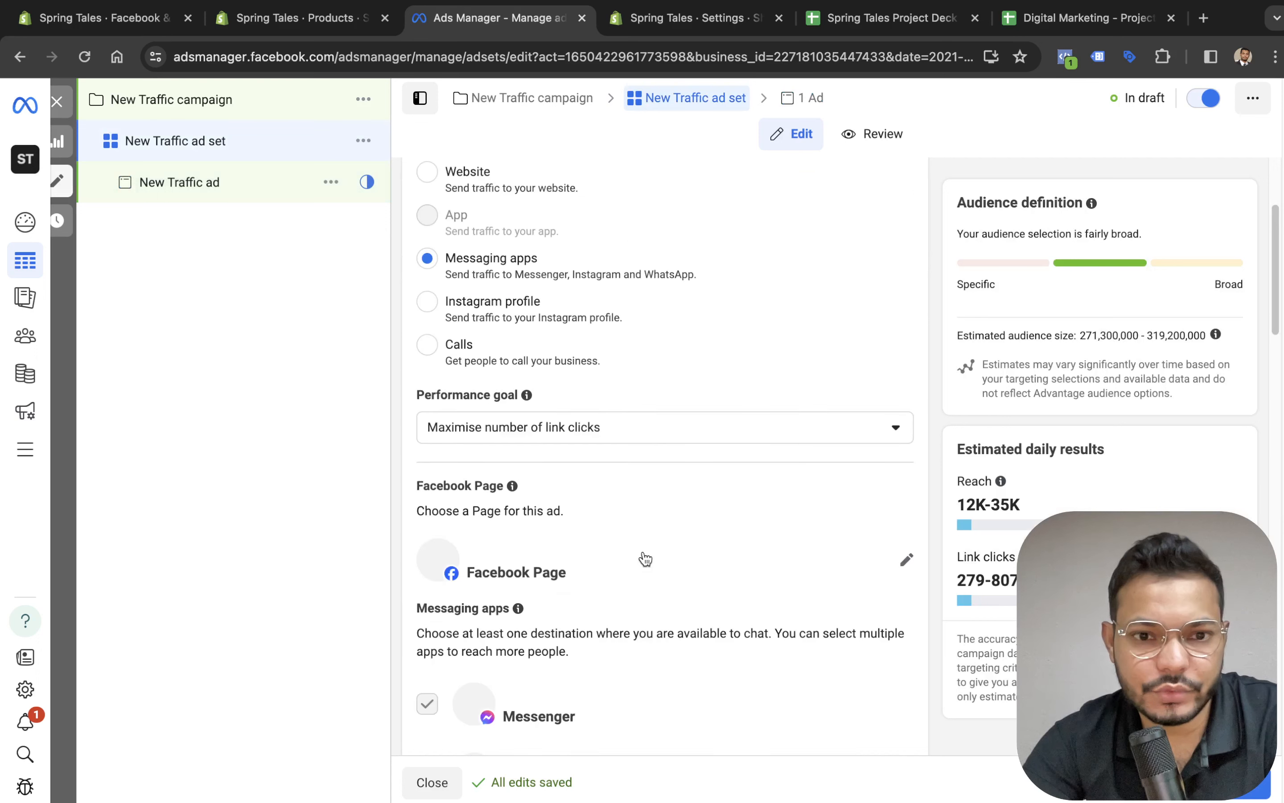
{"action": "left_click", "coordinate": [907, 564]}
{"action": "type", "text": "spring"}
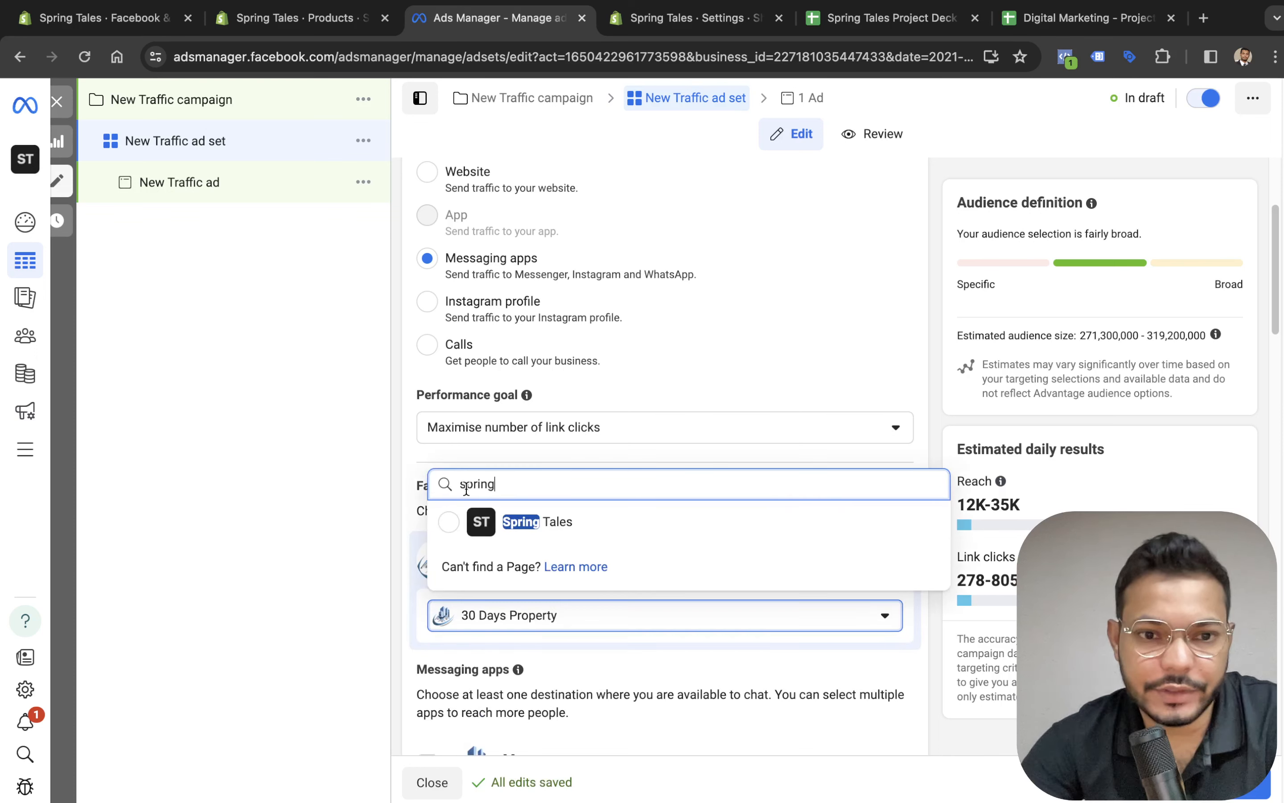
{"action": "left_click", "coordinate": [538, 522]}
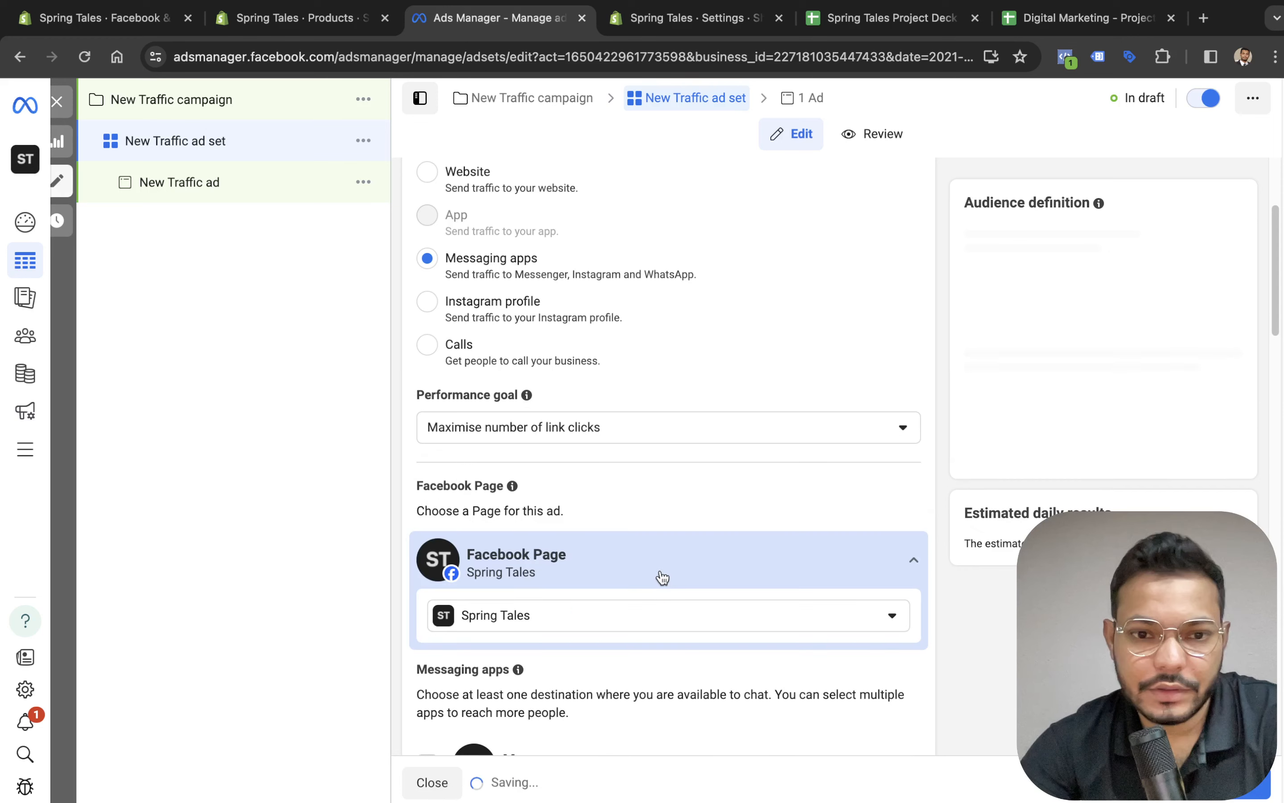
In the New Traffic ad, set the format to Carousel and the creative source to Catalogue
{"action": "scroll", "coordinate": [690, 573], "scroll_direction": "down", "scroll_amount": 1}
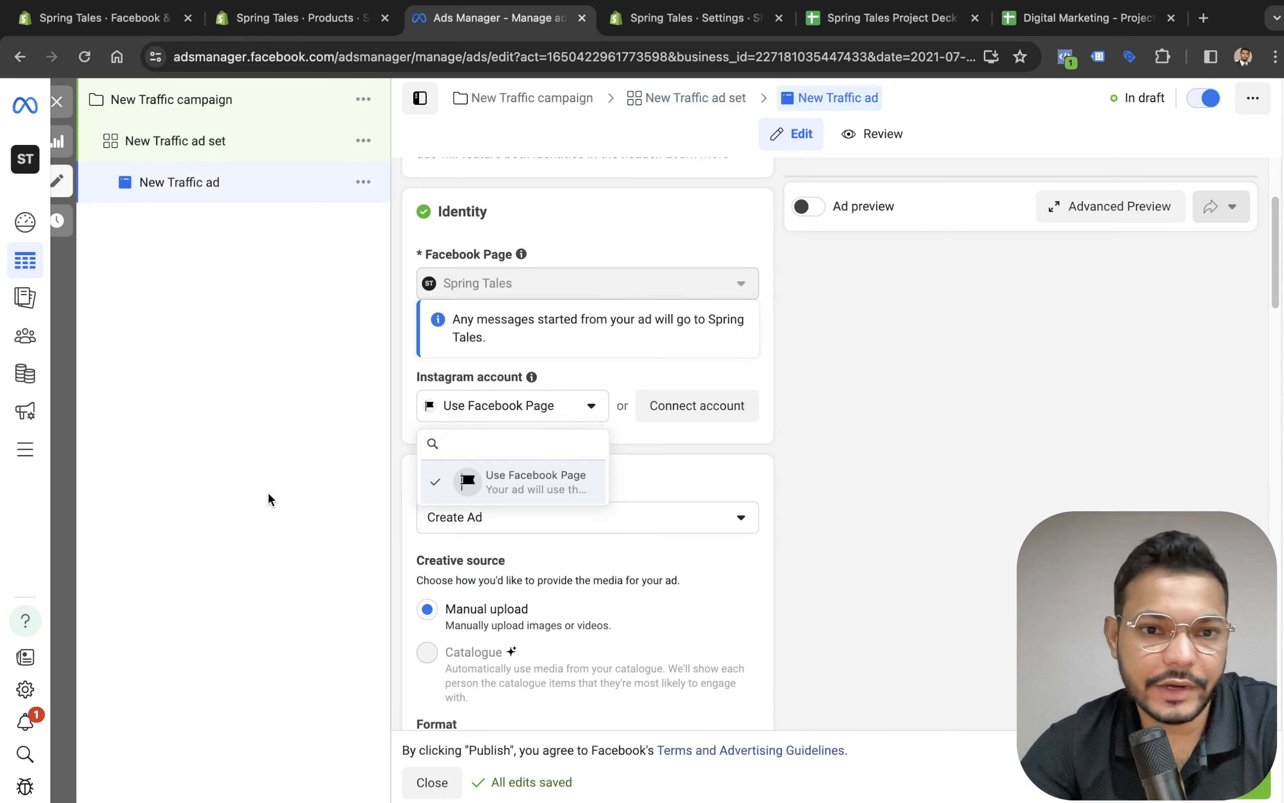
{"action": "left_click", "coordinate": [268, 491]}
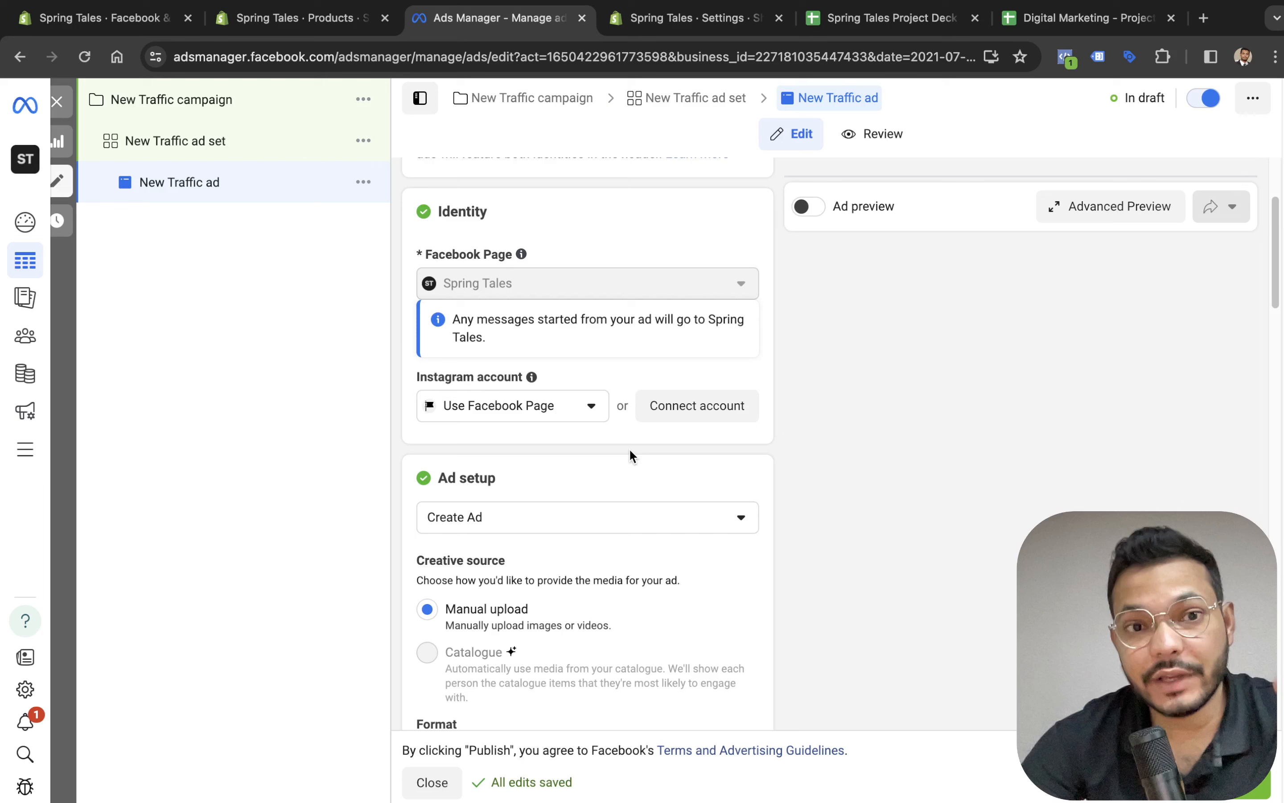
{"action": "scroll", "coordinate": [629, 457], "scroll_direction": "down", "scroll_amount": 3}
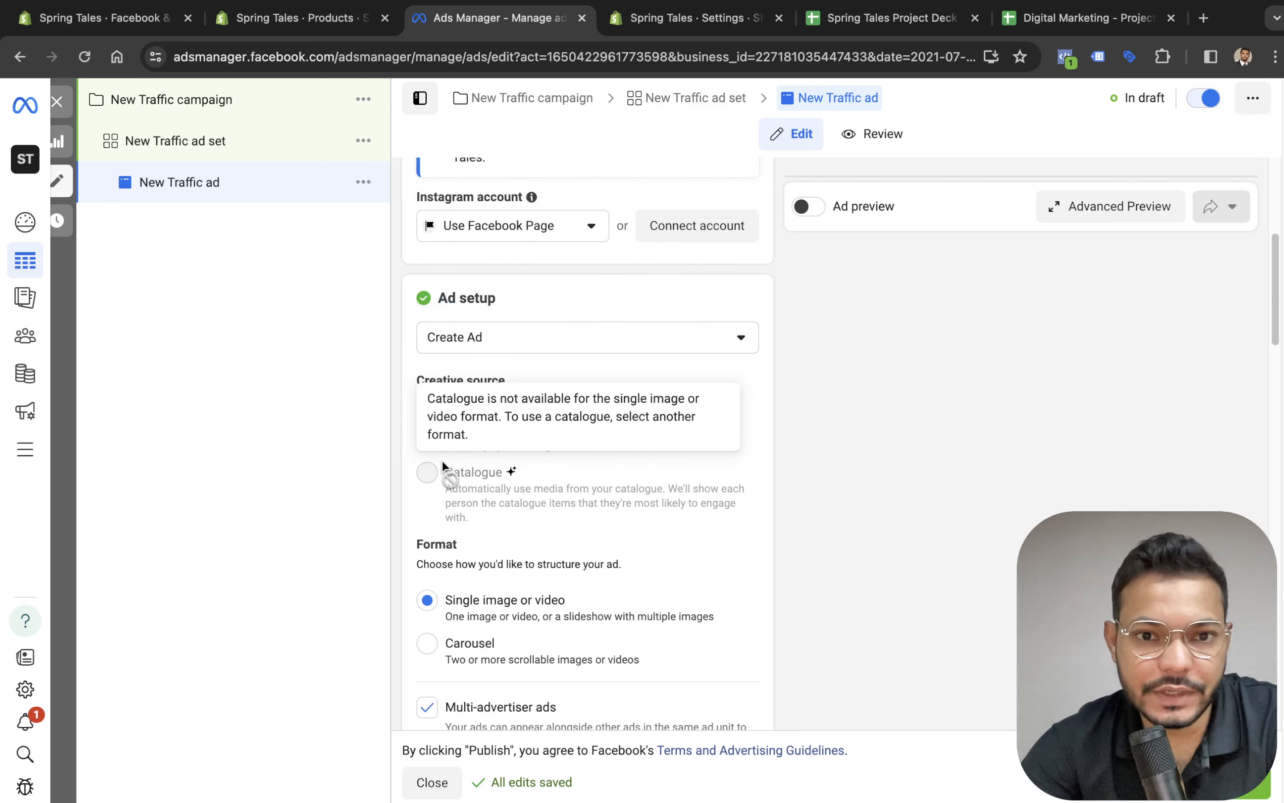
{"action": "scroll", "coordinate": [560, 475], "scroll_direction": "up", "scroll_amount": 3}
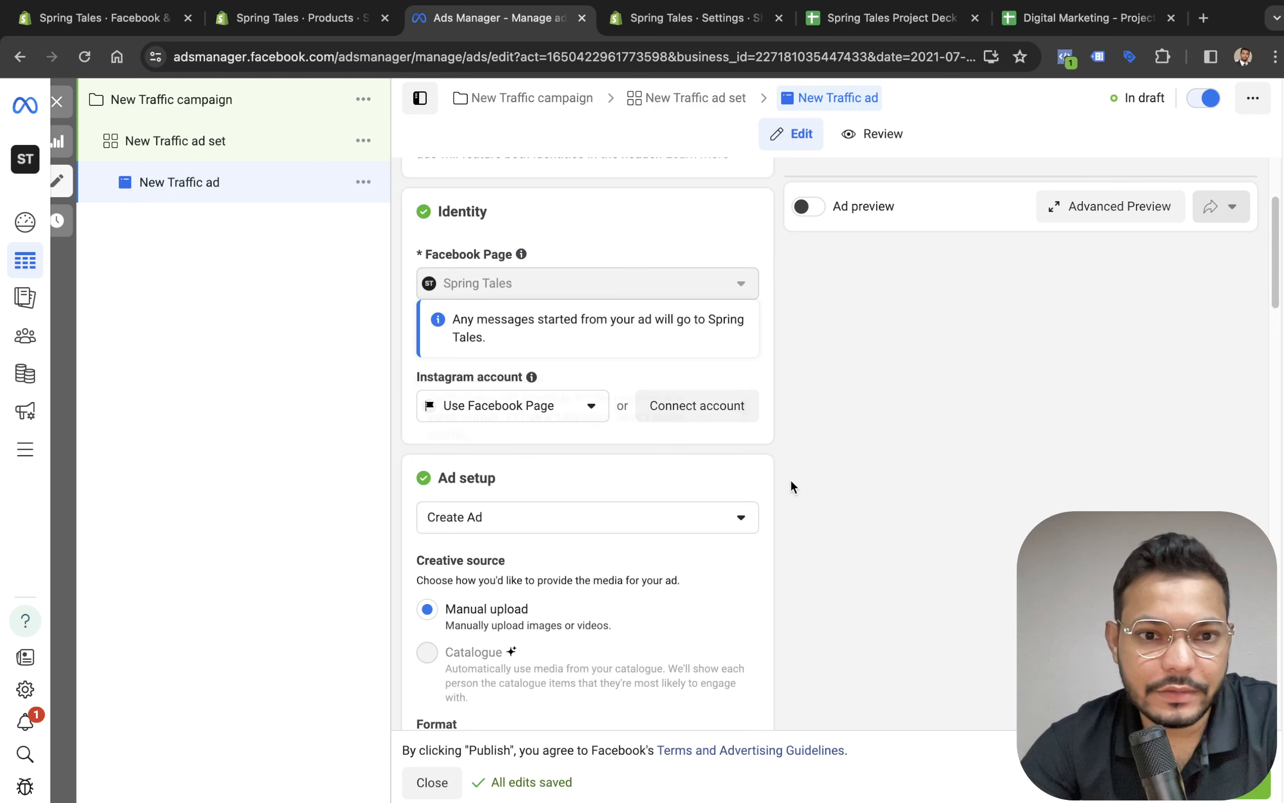
{"action": "left_click", "coordinate": [550, 519]}
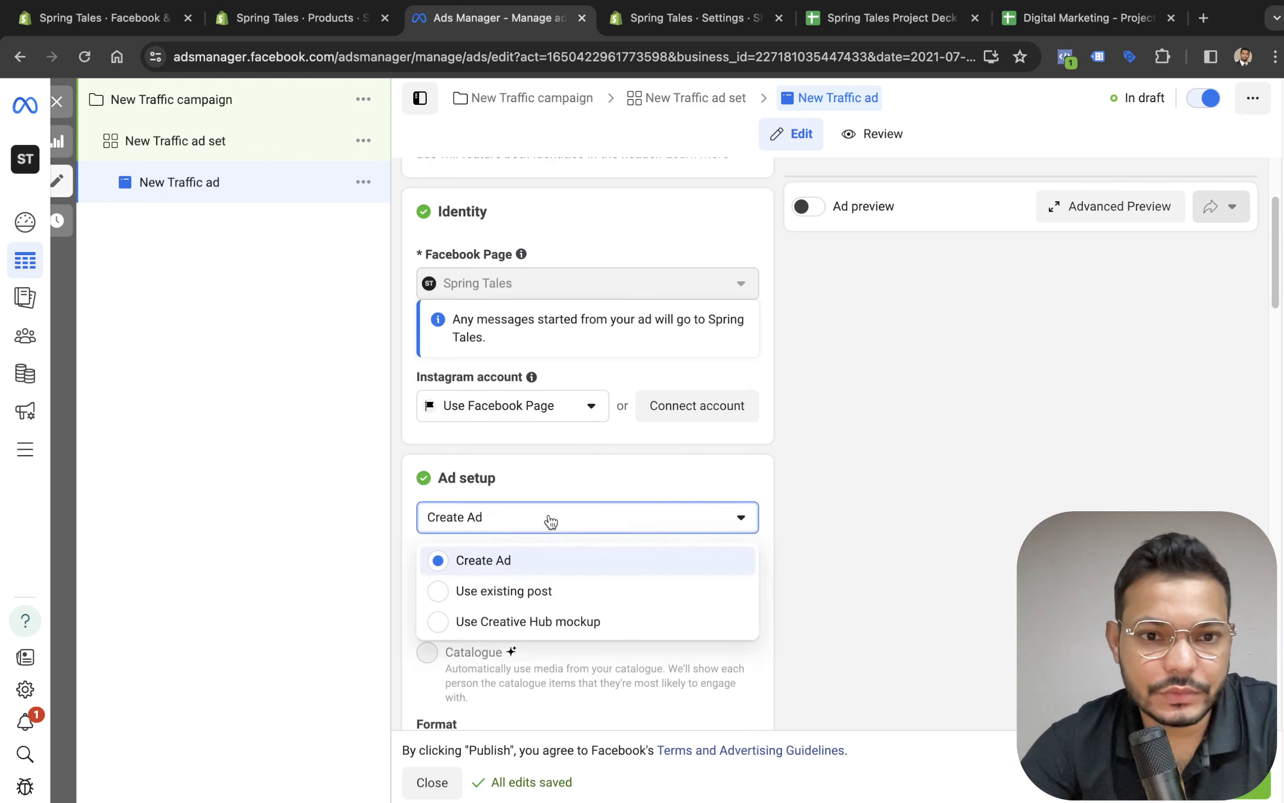
{"action": "left_click", "coordinate": [580, 495]}
{"action": "scroll", "coordinate": [634, 565], "scroll_direction": "down", "scroll_amount": 6}
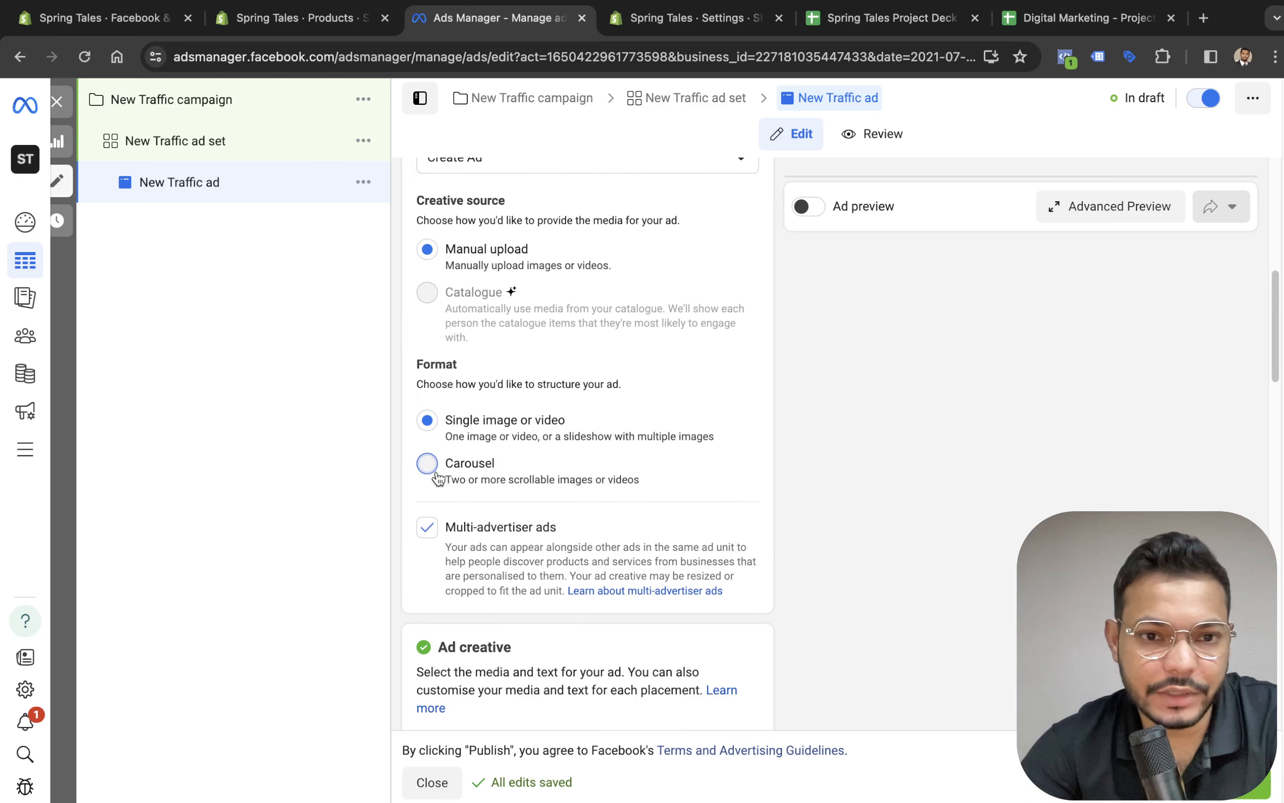
{"action": "left_click", "coordinate": [540, 480]}
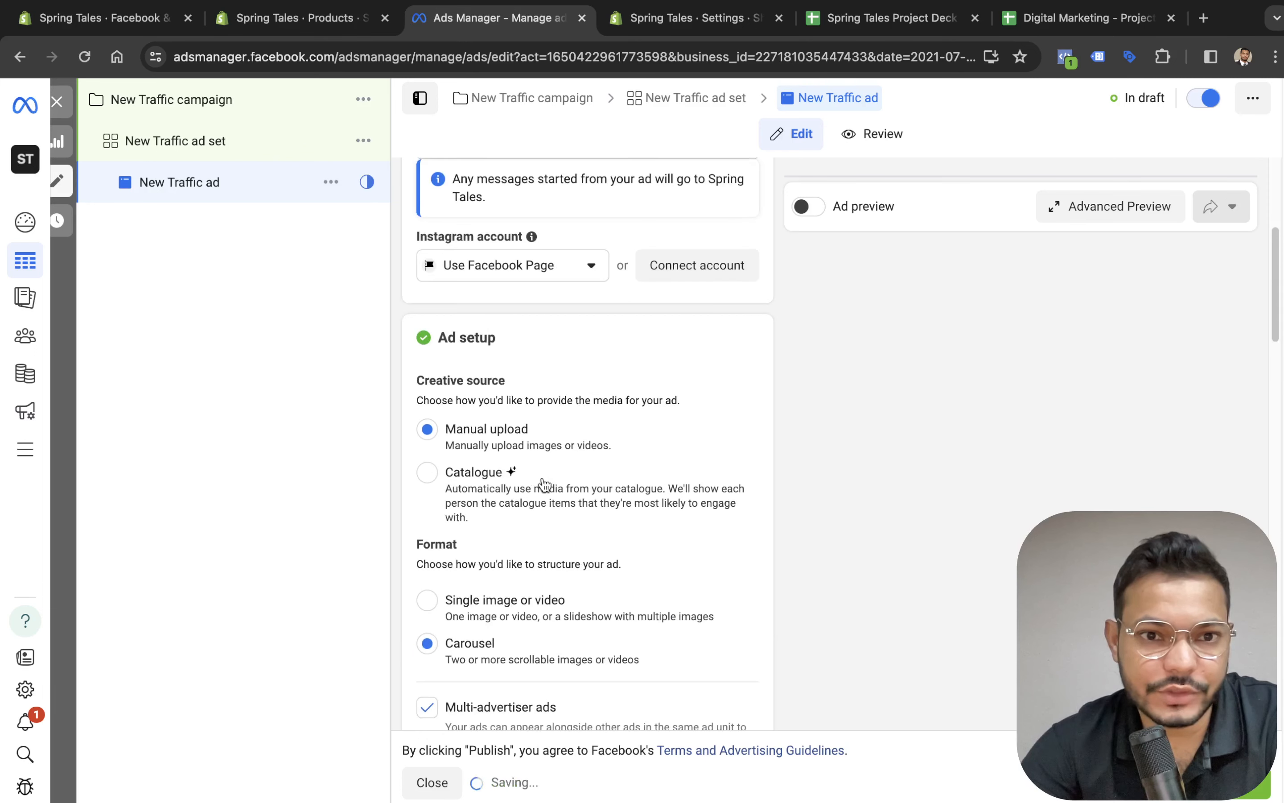
{"action": "left_click", "coordinate": [433, 476]}
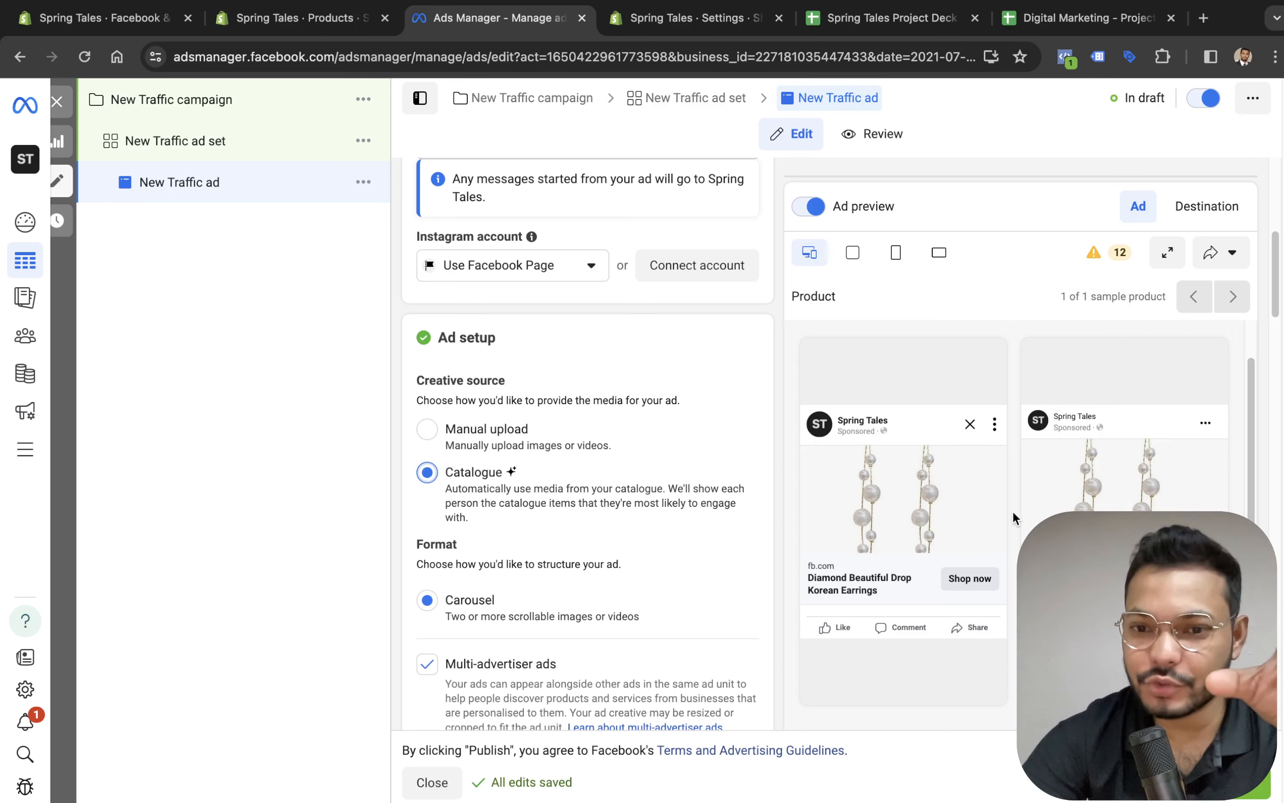
Review the ad creative's catalogue, product set and carousel card settings, and close the payment information form without adding a payment method
{"action": "scroll", "coordinate": [711, 527], "scroll_direction": "down", "scroll_amount": 8}
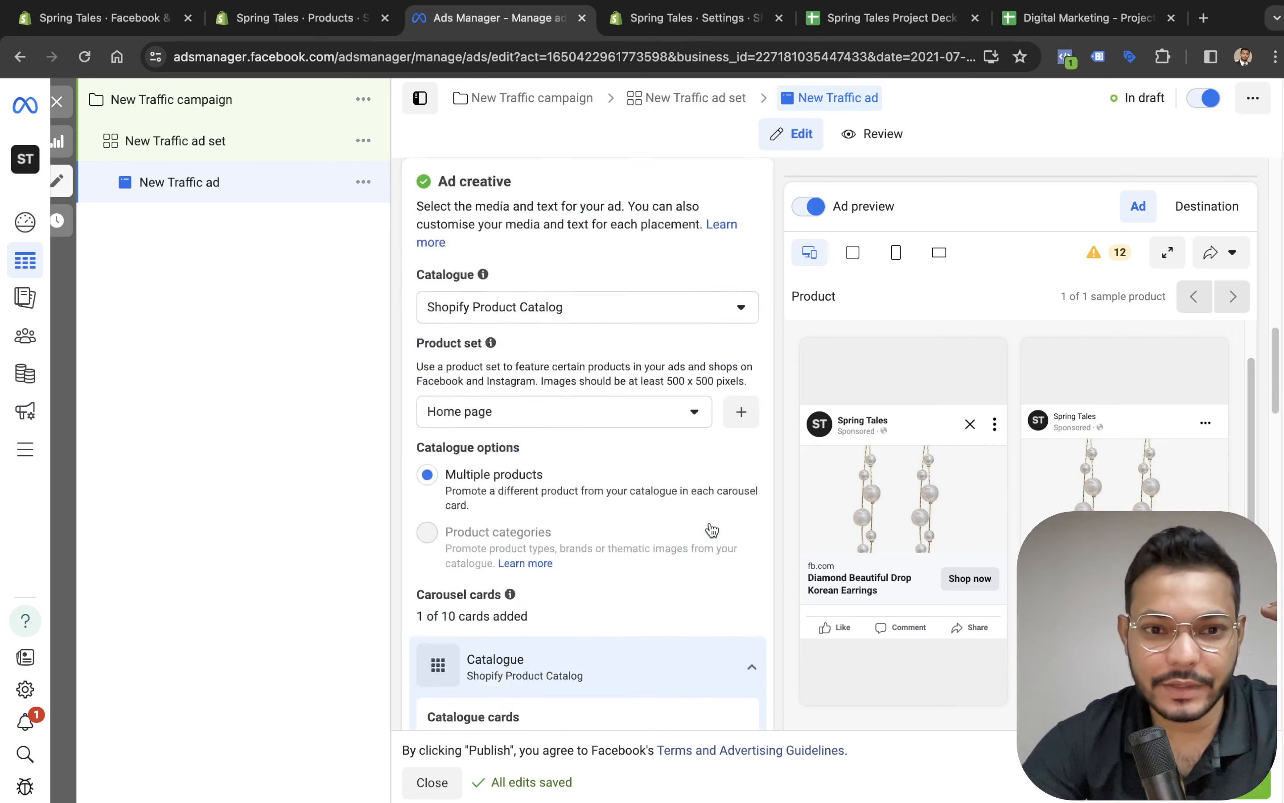
{"action": "scroll", "coordinate": [626, 494], "scroll_direction": "down", "scroll_amount": 3}
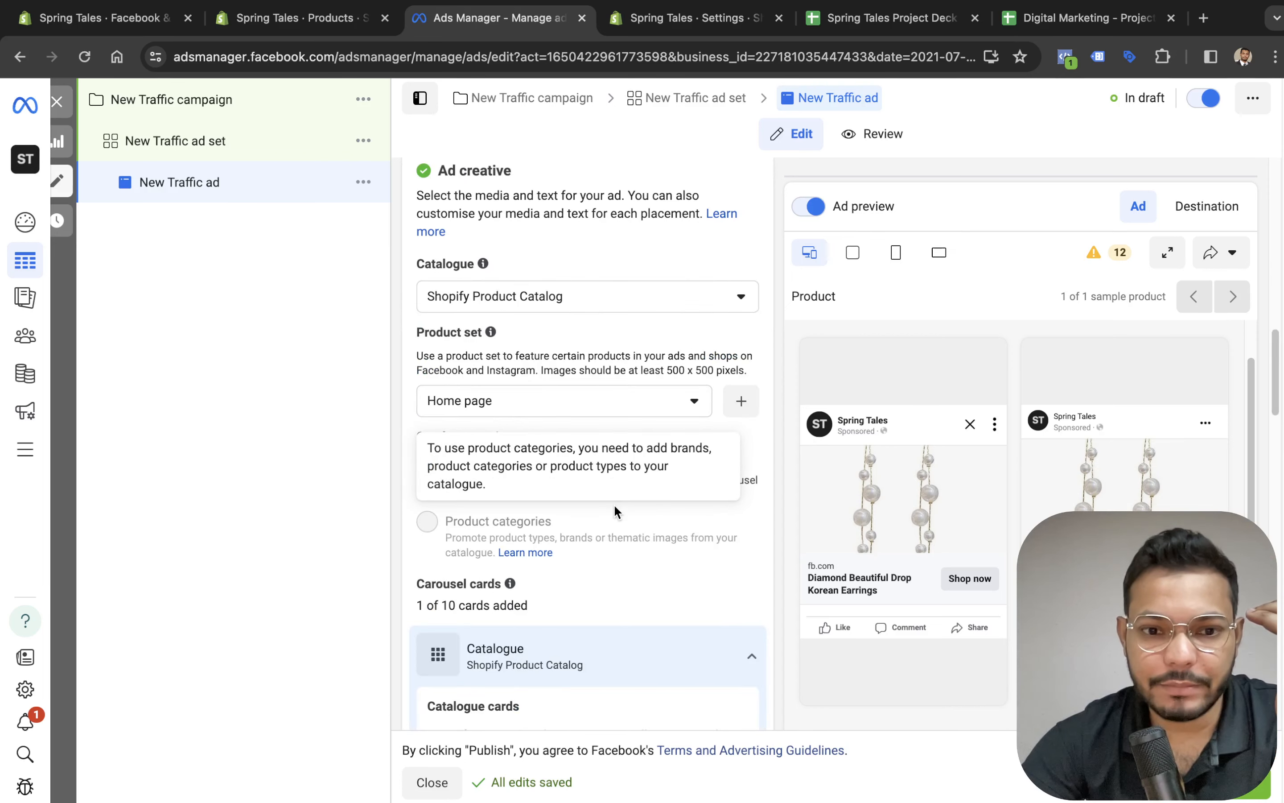
{"action": "scroll", "coordinate": [653, 563], "scroll_direction": "down", "scroll_amount": 6}
{"action": "scroll", "coordinate": [654, 570], "scroll_direction": "up", "scroll_amount": 18}
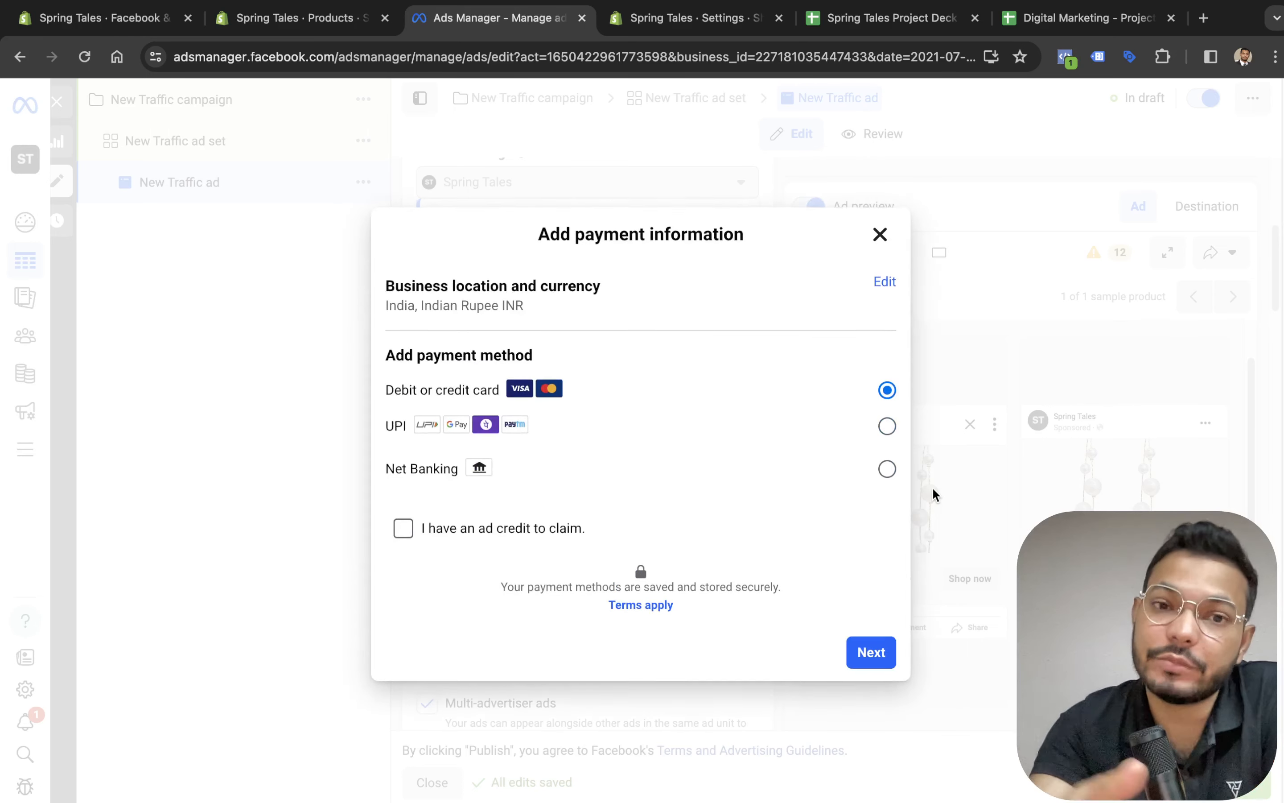
{"action": "left_click", "coordinate": [877, 232]}
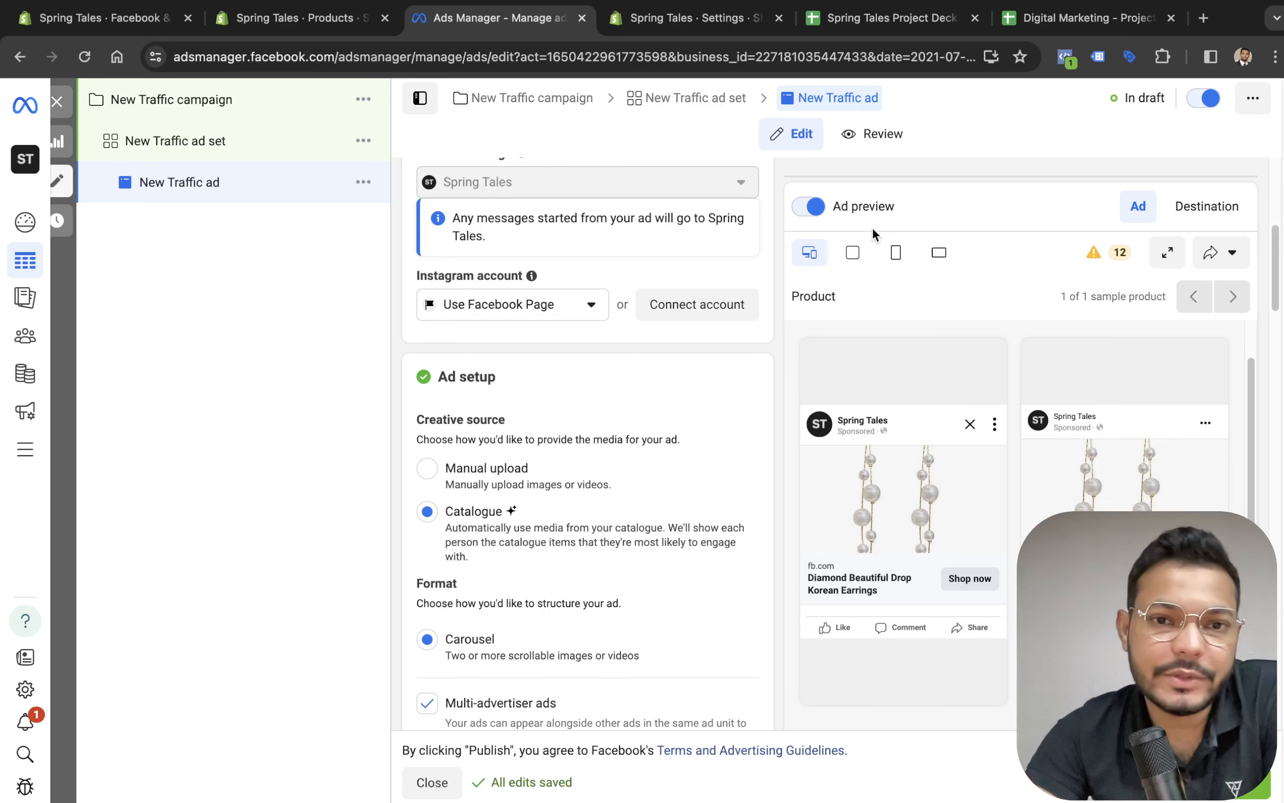
{"action": "mouse_move", "coordinate": [804, 18]}
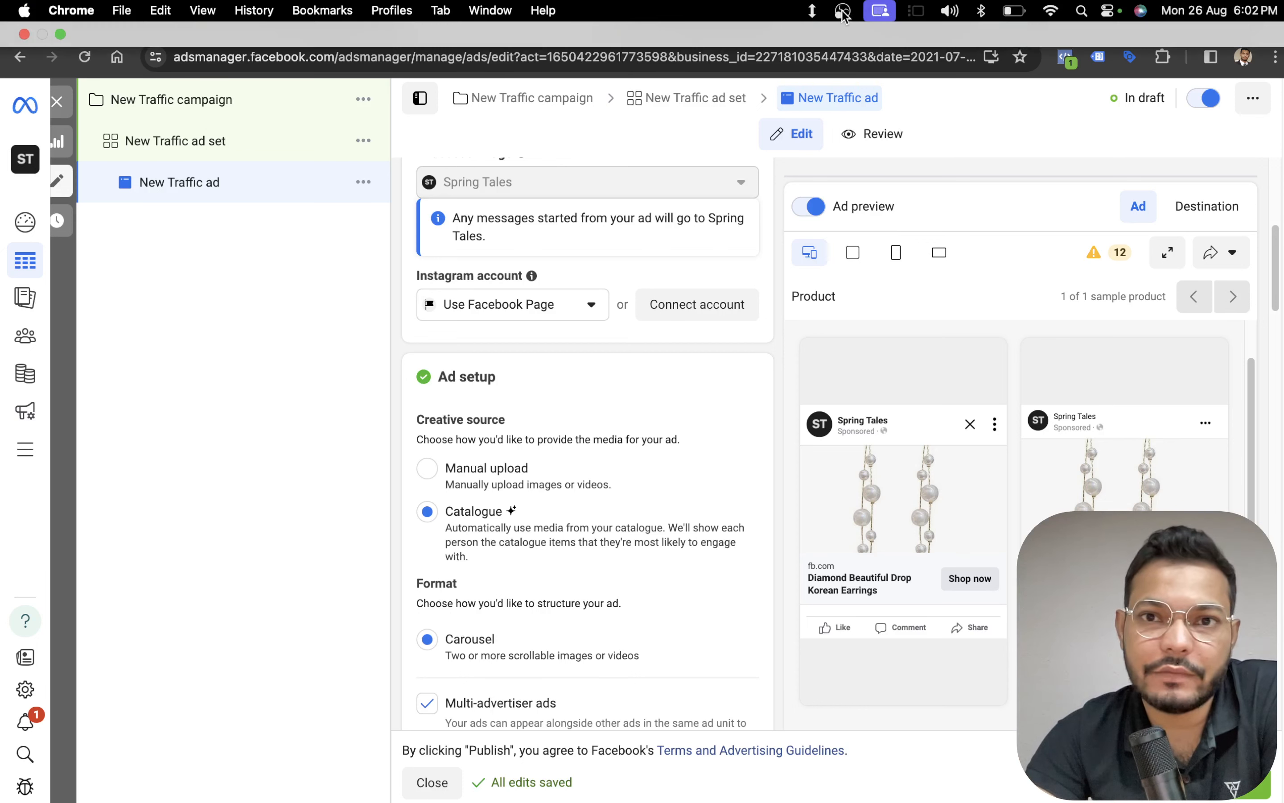